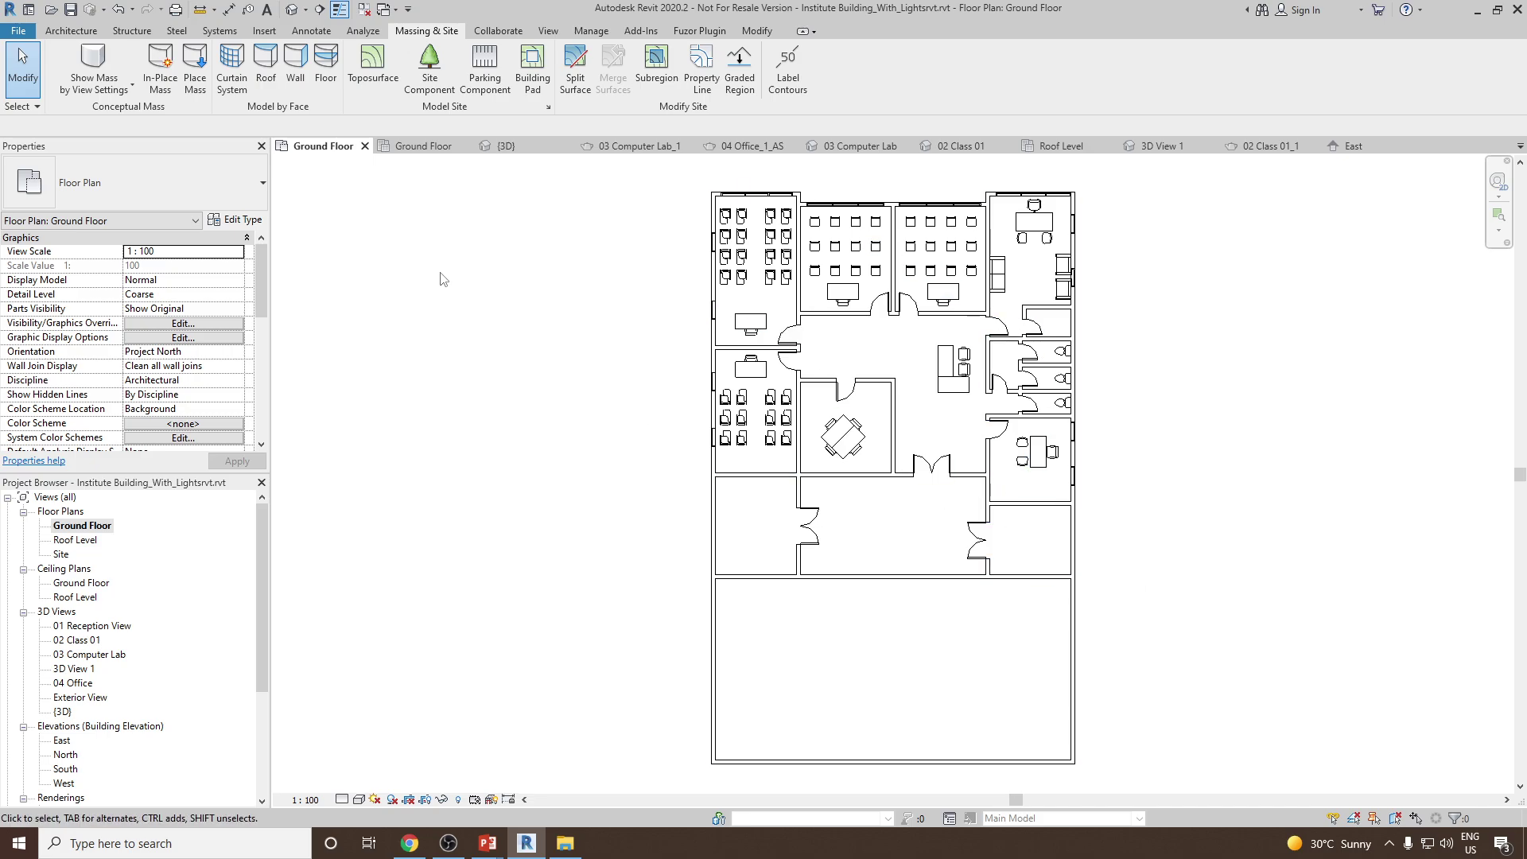
- Open the default 3D view and delete the ground surface surrounding the building
{"action": "left_click", "coordinate": [292, 9]}
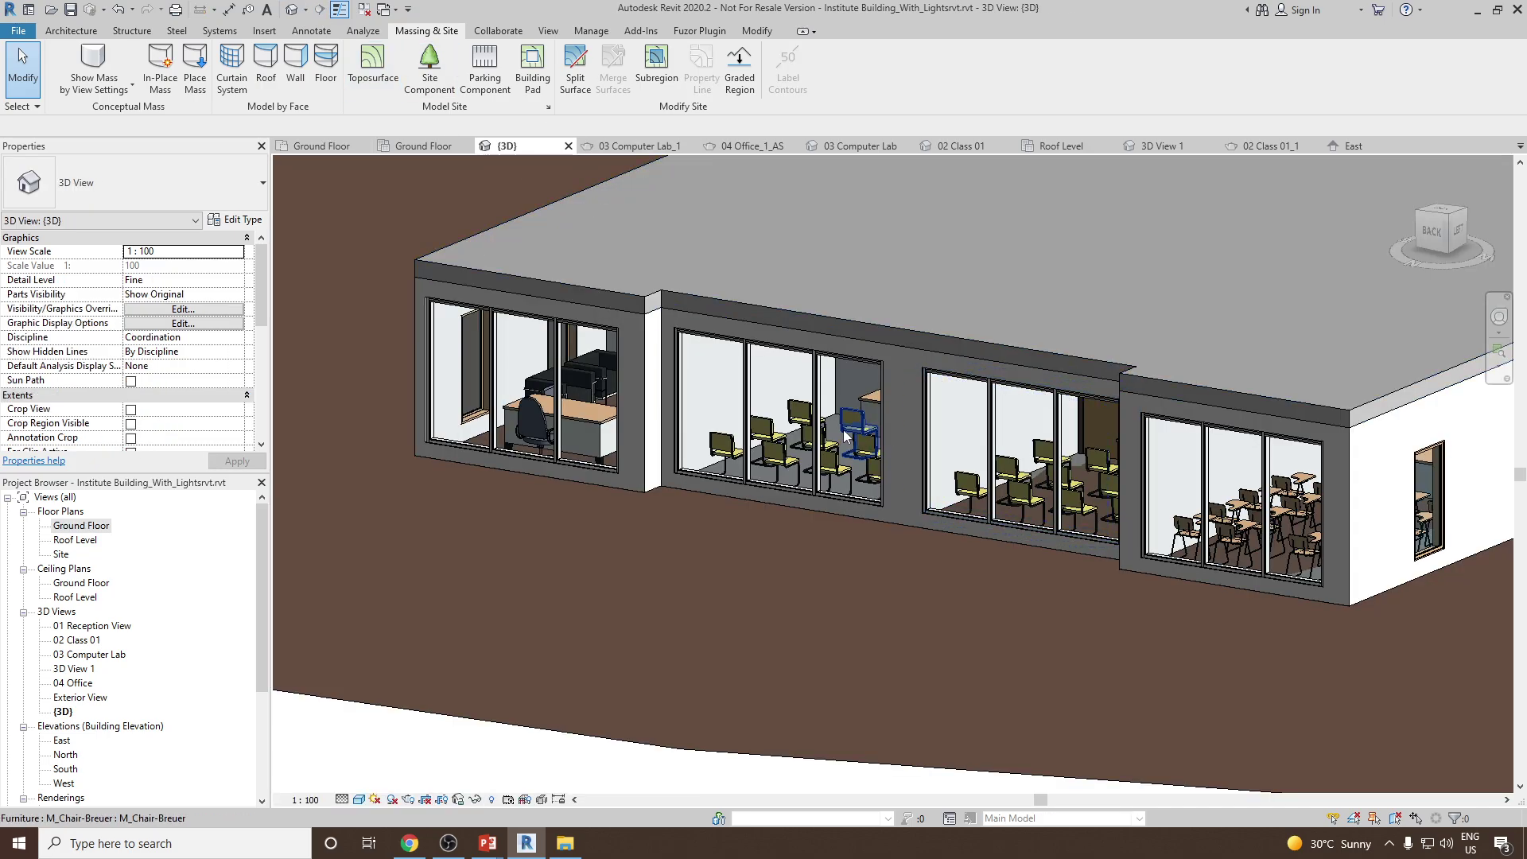
{"action": "middle_click_drag", "start_coordinate": [915, 525], "coordinate": [780, 590], "text": "shift"}
{"action": "scroll", "coordinate": [757, 529], "scroll_direction": "down", "scroll_amount": 8}
{"action": "left_click", "coordinate": [781, 602]}
{"action": "key", "text": "Delete"}
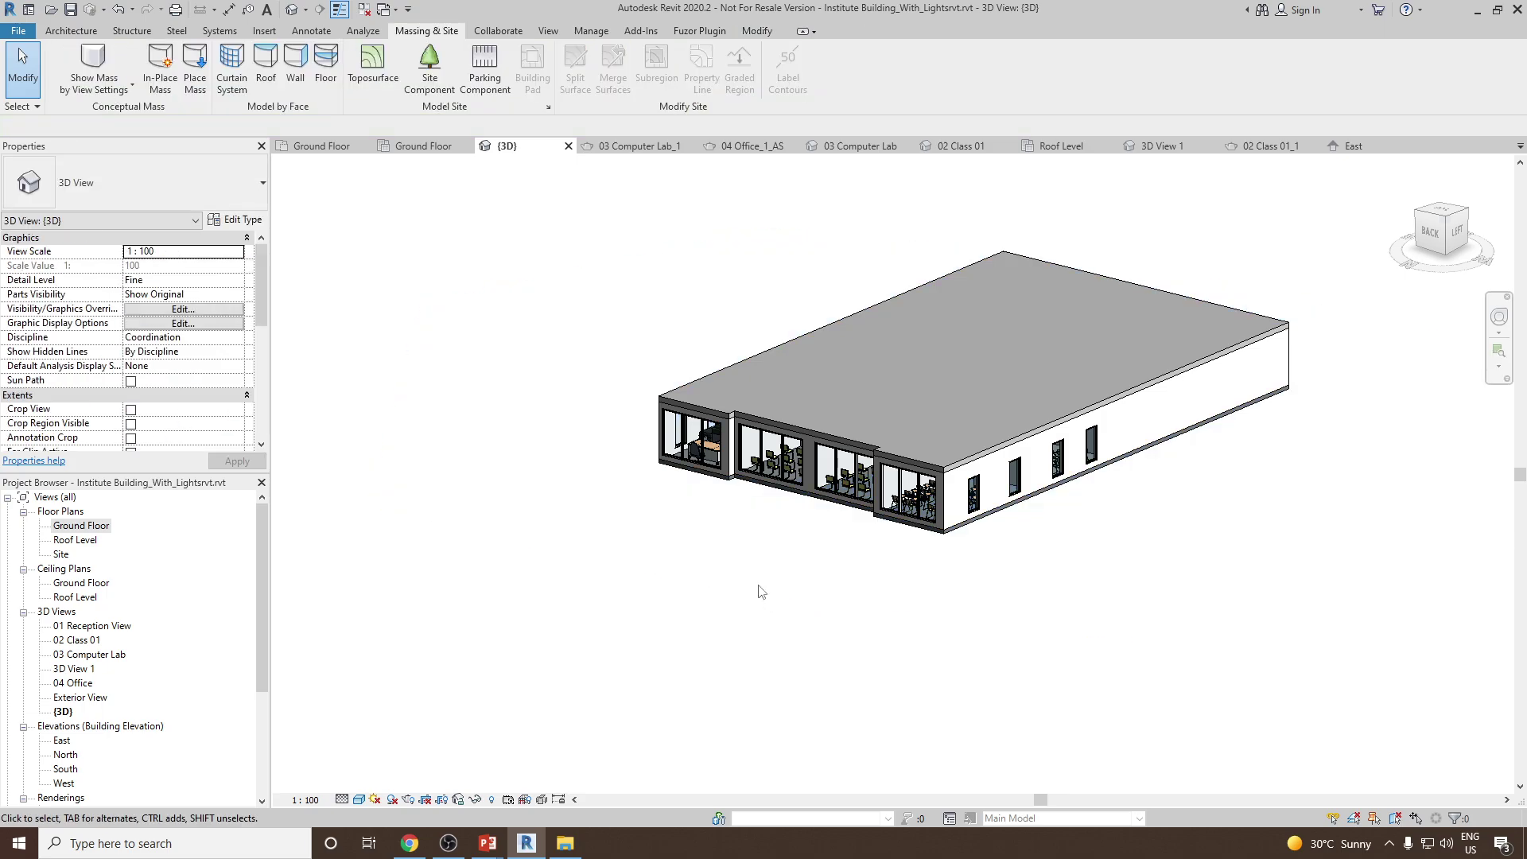
{"action": "scroll", "coordinate": [675, 587], "scroll_direction": "up", "scroll_amount": 2}
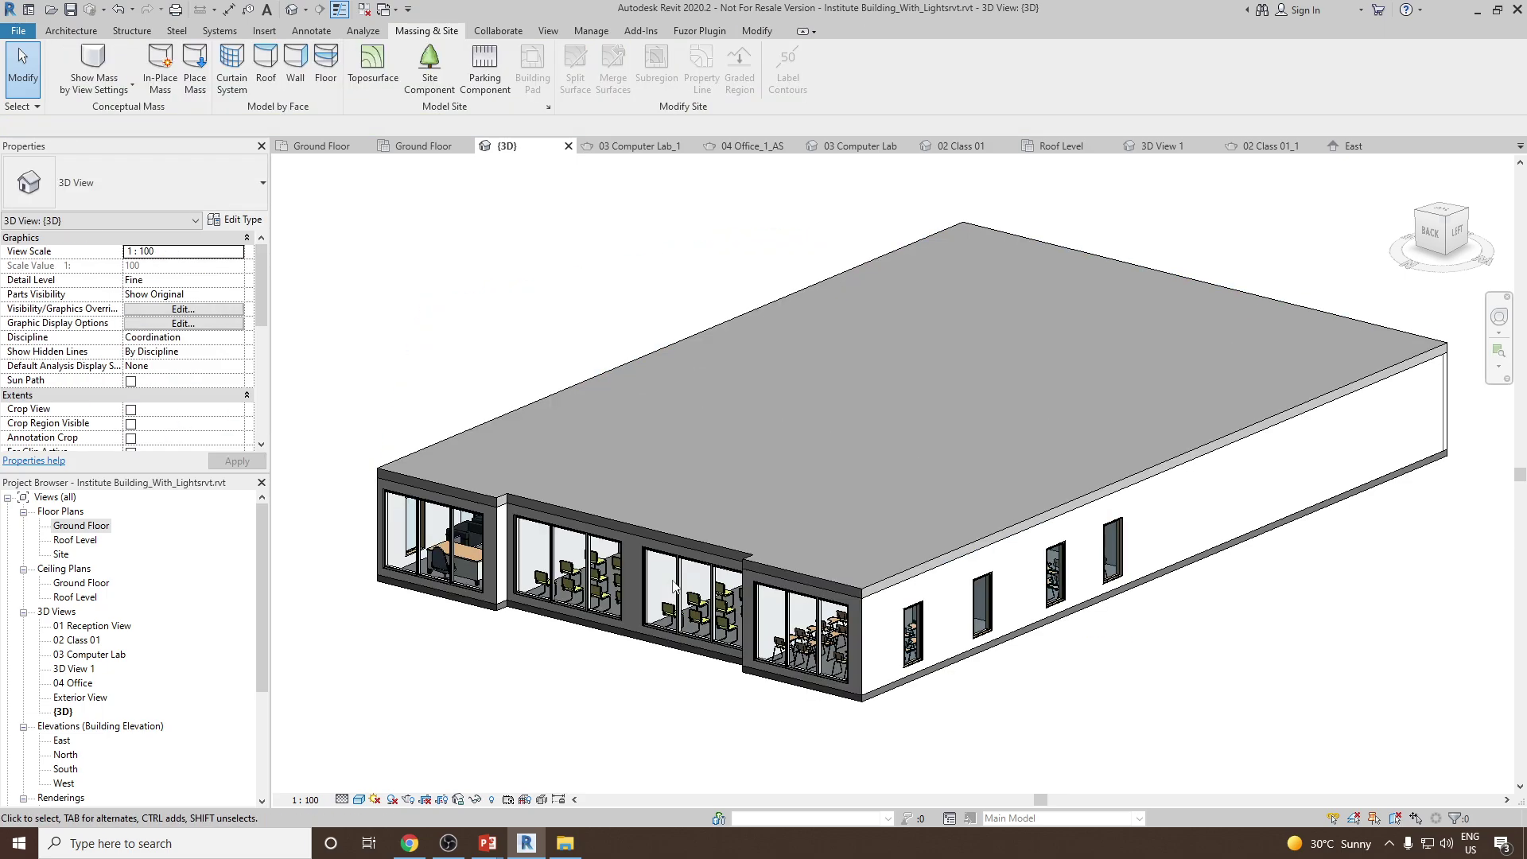
- Open the Ground Floor plan and fit the whole building in the view
{"action": "double_click", "coordinate": [79, 526]}
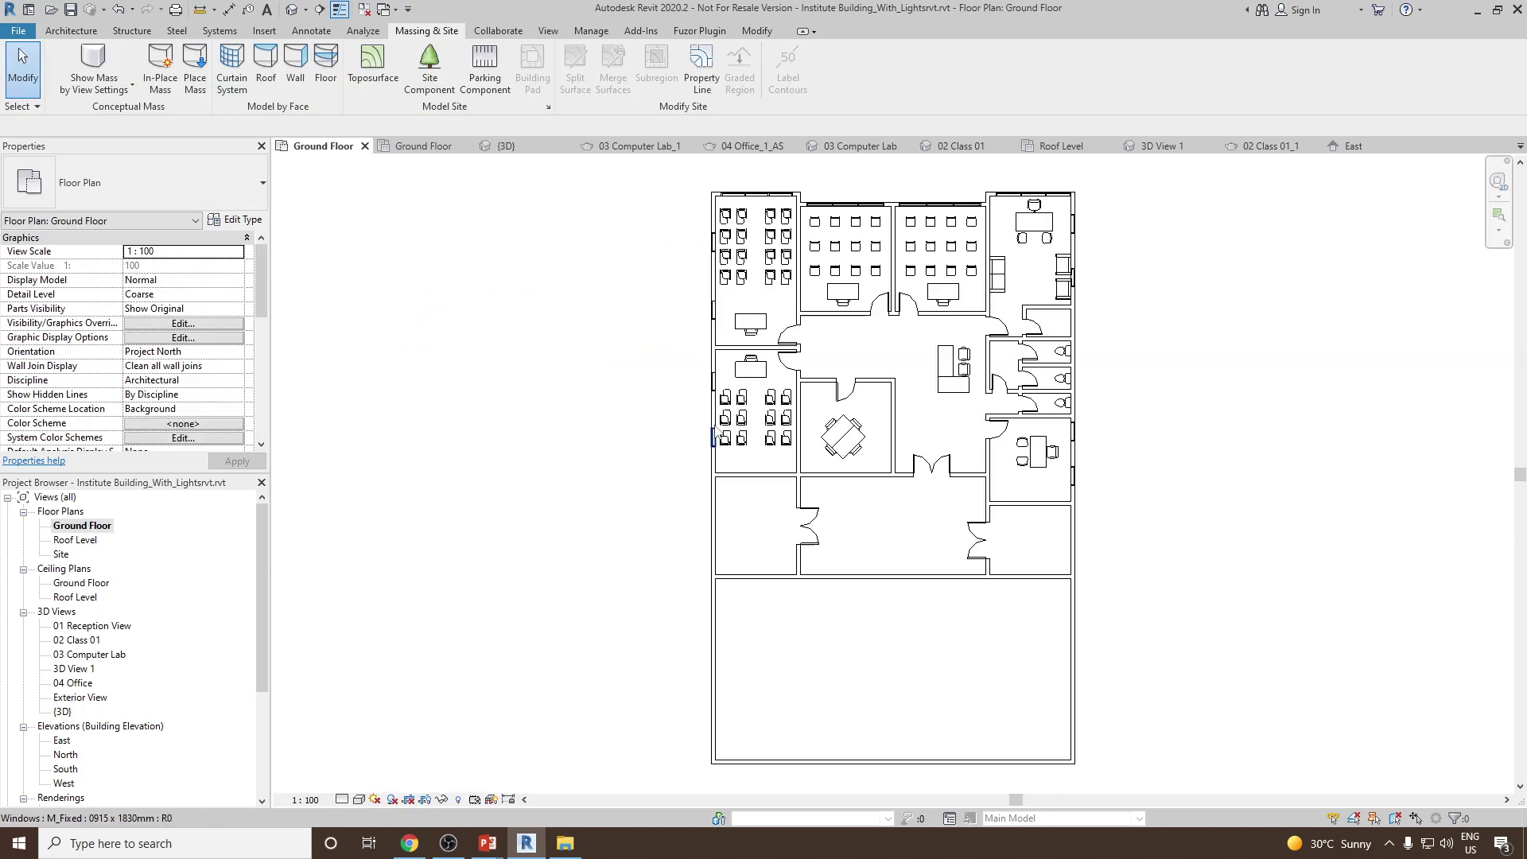
{"action": "middle_click_drag", "start_coordinate": [706, 424], "coordinate": [688, 444]}
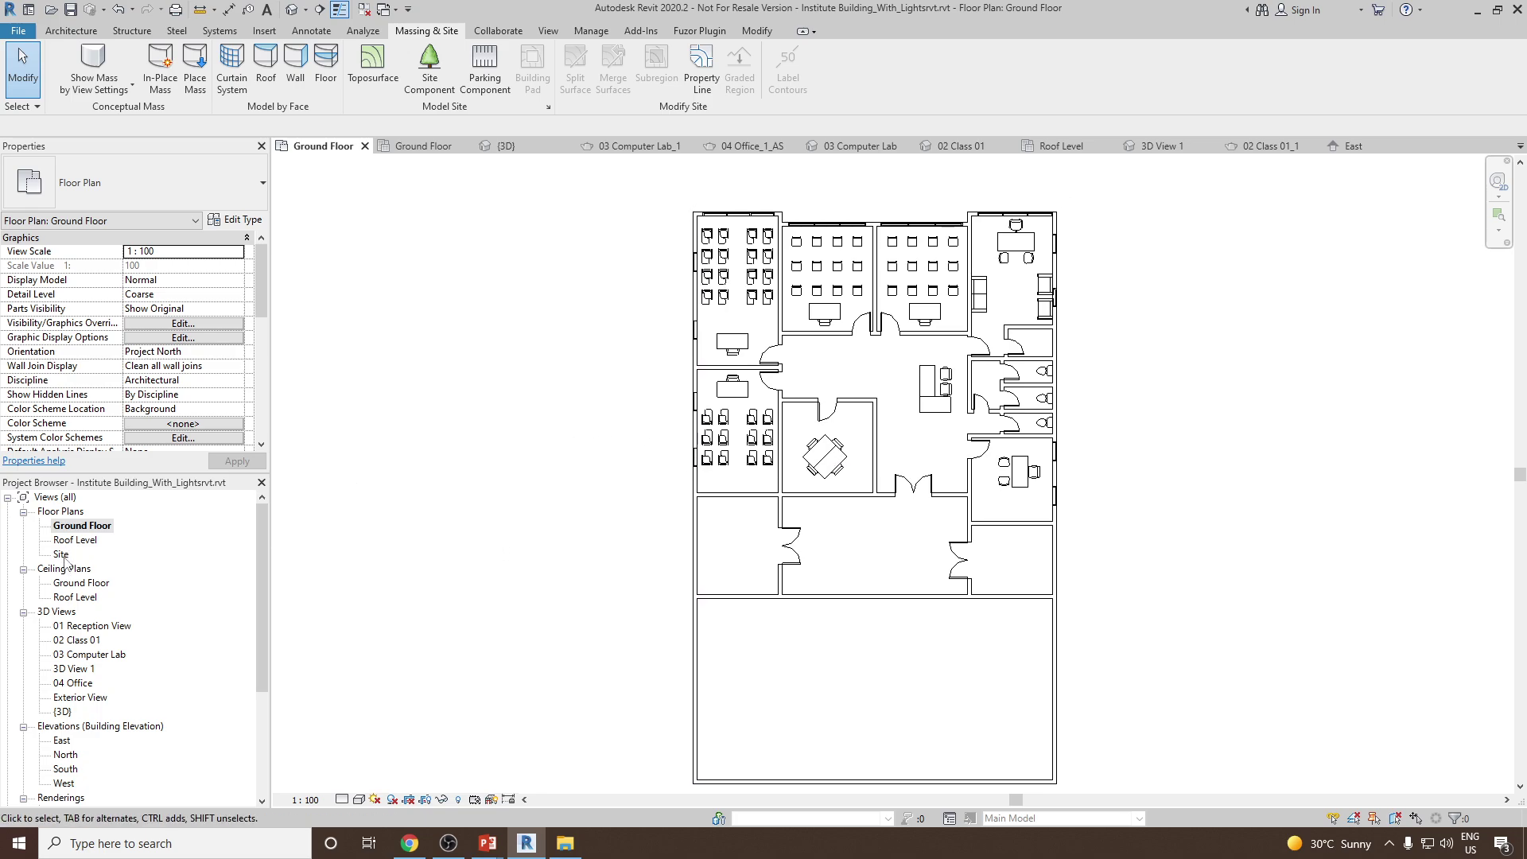
{"action": "middle_click_drag", "start_coordinate": [754, 473], "coordinate": [632, 461]}
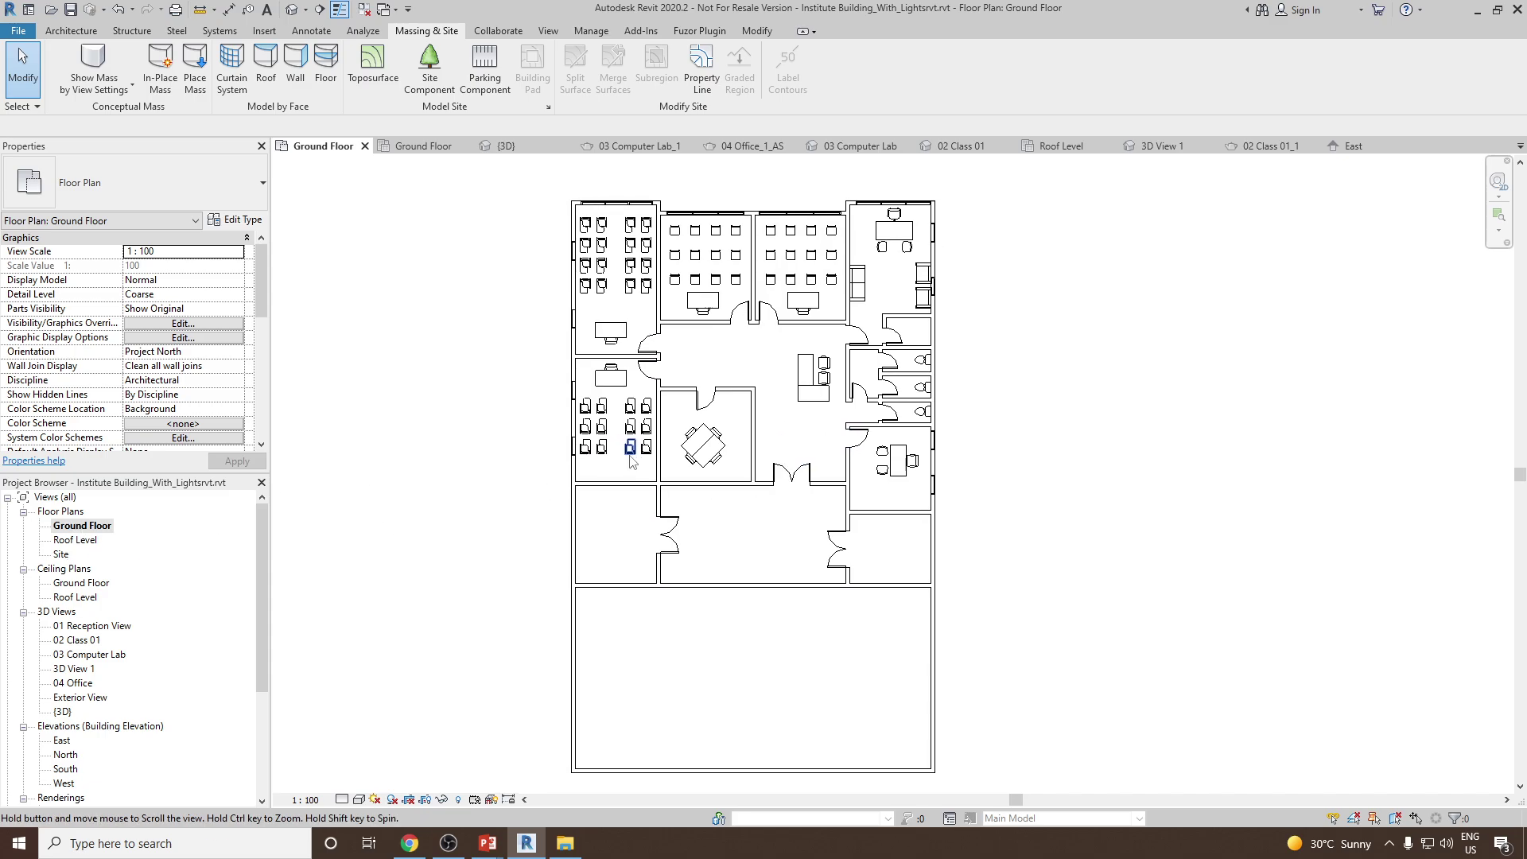
{"action": "key", "text": "z"}
{"action": "key", "text": "f"}
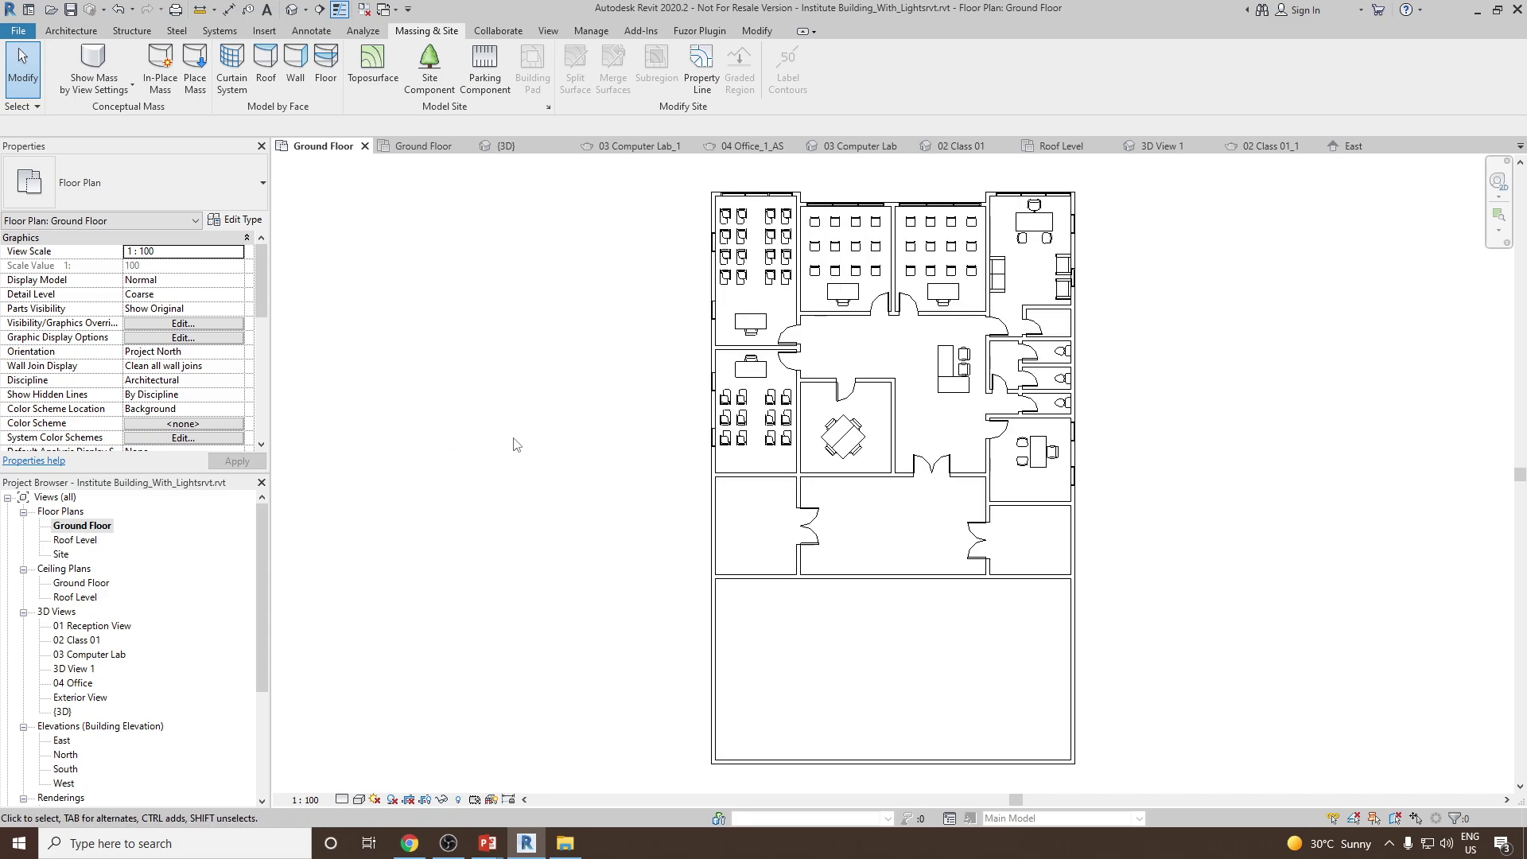
- Start a walkthrough with key frames running from the small west room through its double door and across the entrance lobby
{"action": "left_click", "coordinate": [548, 31]}
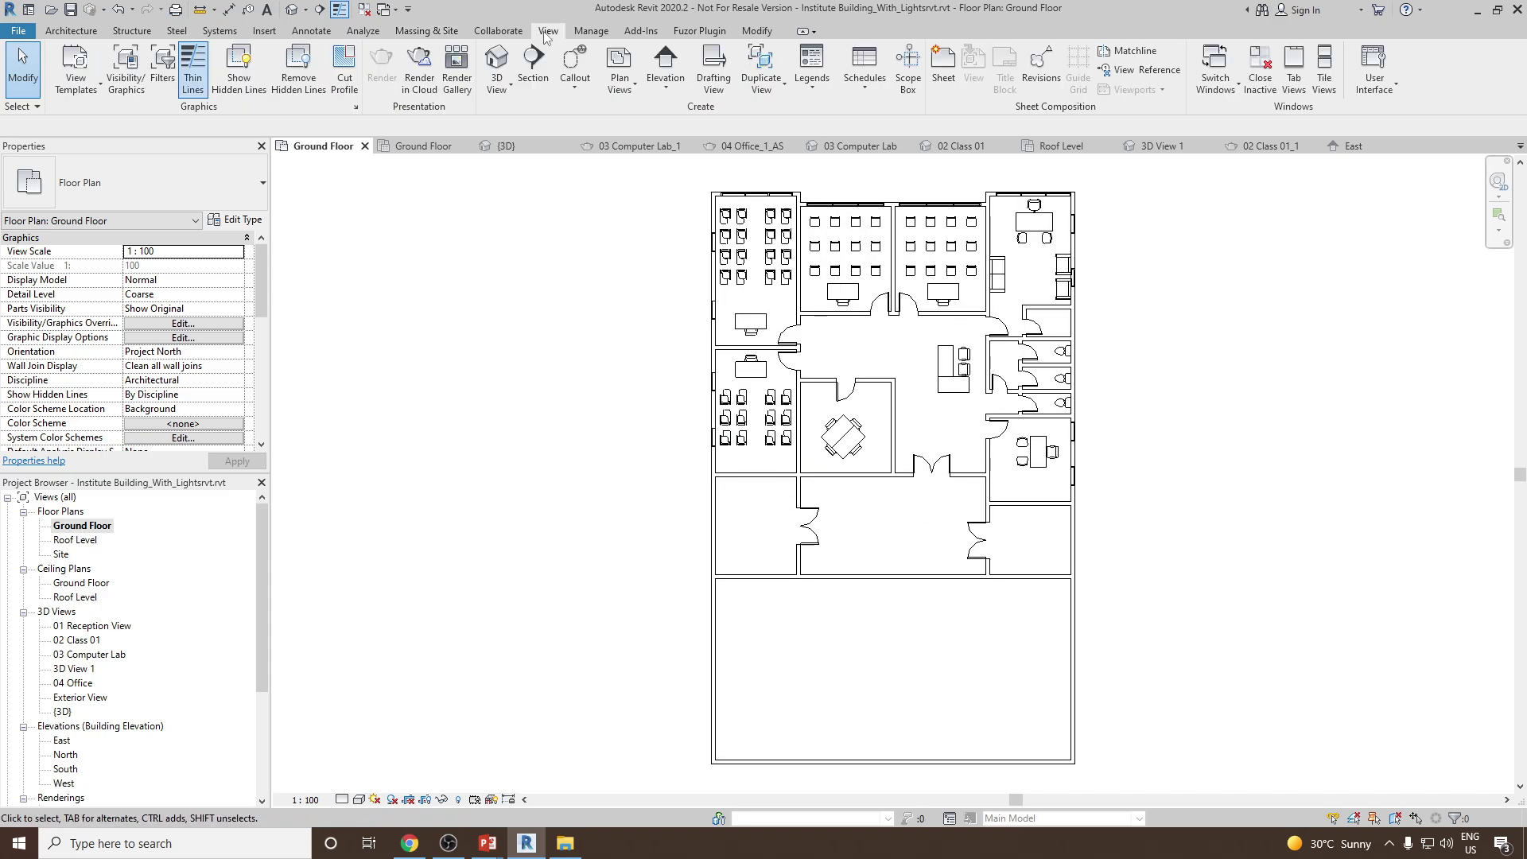
{"action": "left_click", "coordinate": [511, 90]}
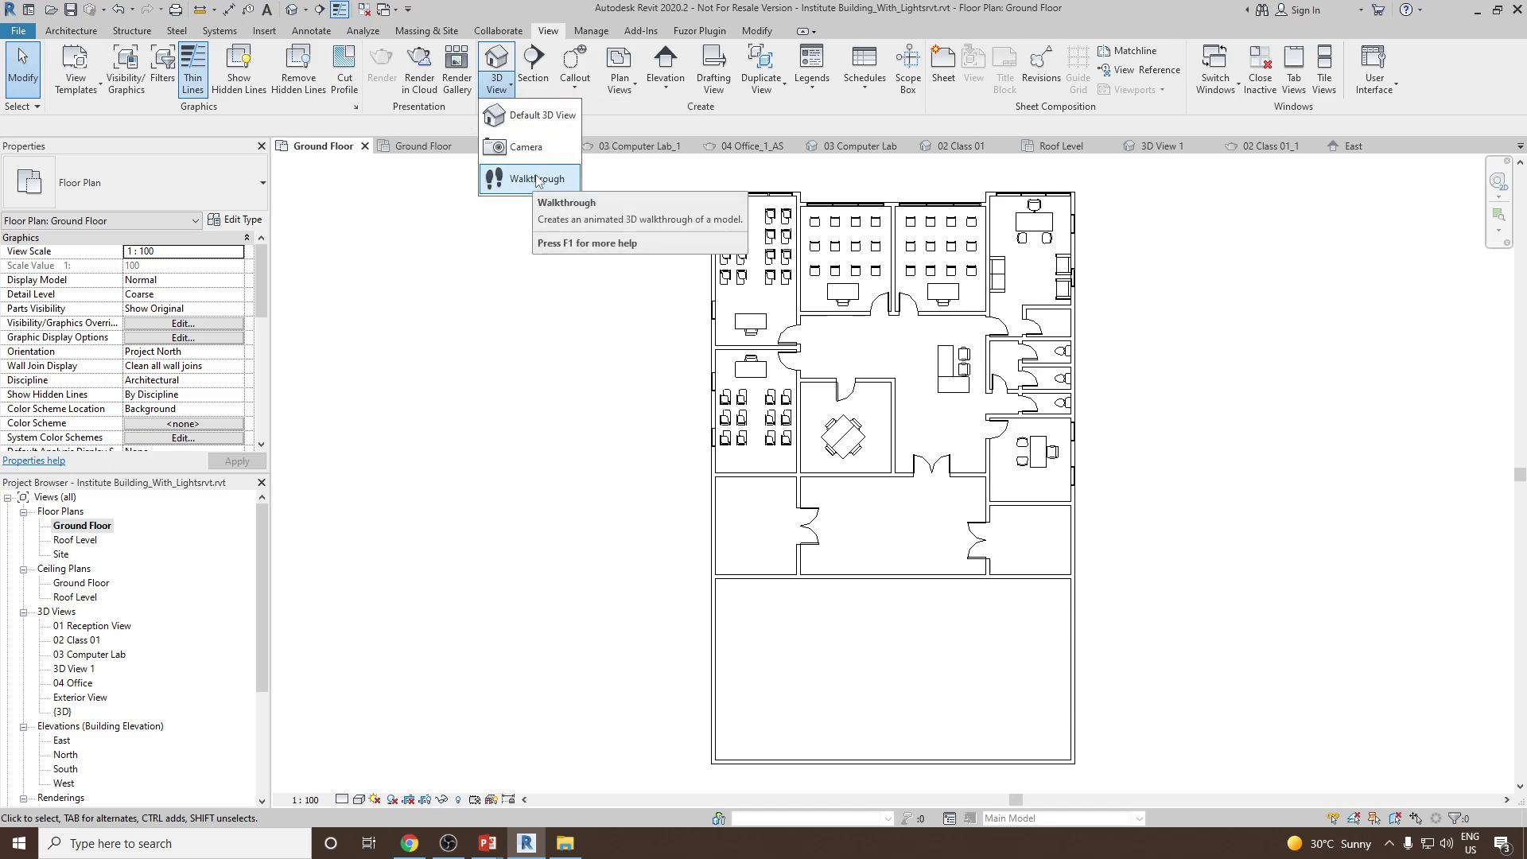
{"action": "left_click", "coordinate": [537, 180]}
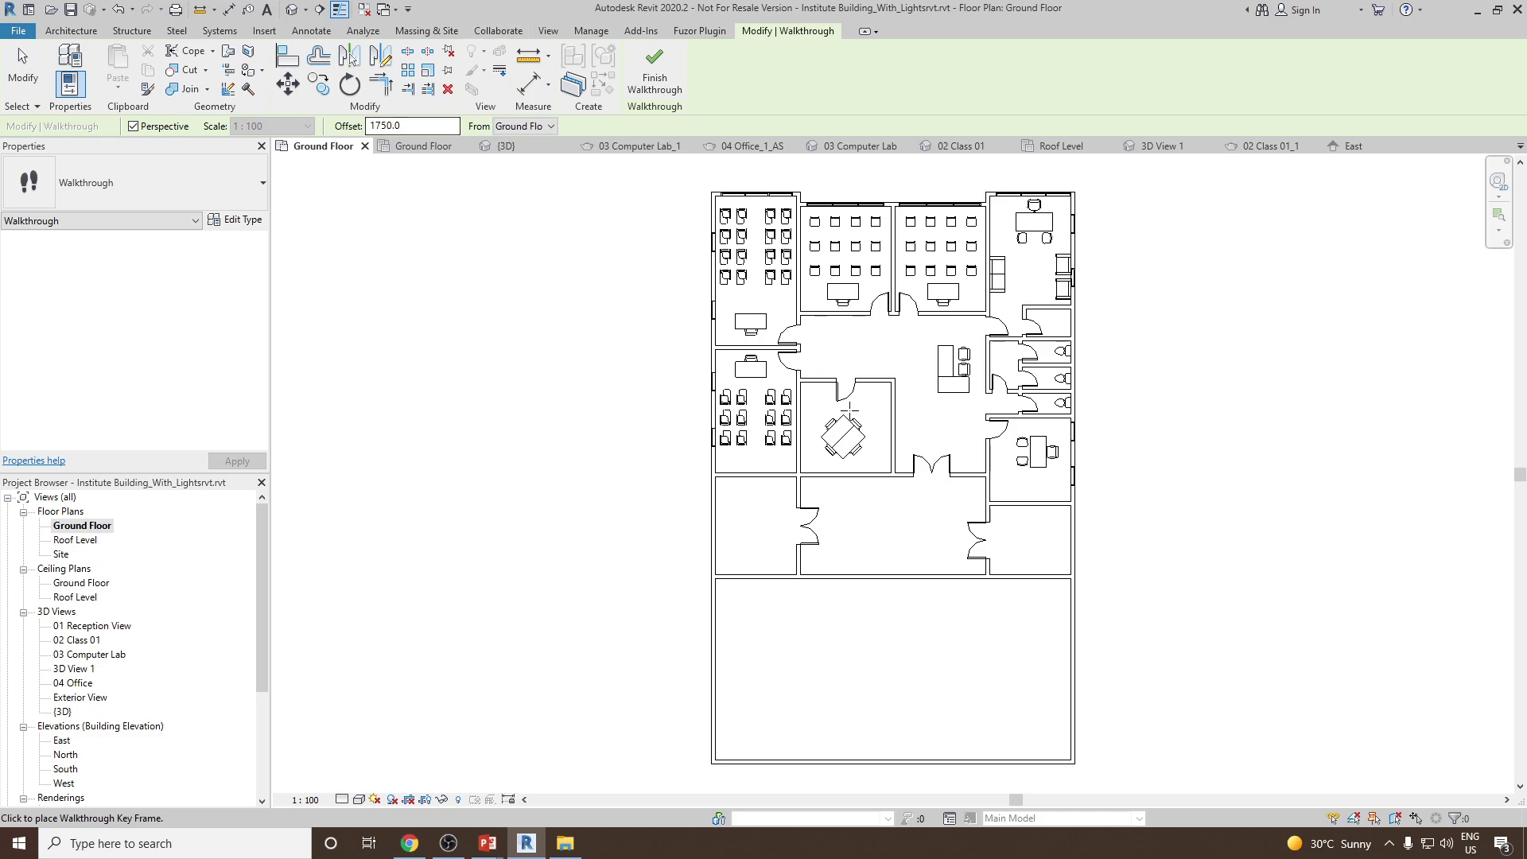
{"action": "scroll", "coordinate": [950, 442], "scroll_direction": "up", "scroll_amount": 1}
{"action": "scroll", "coordinate": [772, 557], "scroll_direction": "up", "scroll_amount": 2}
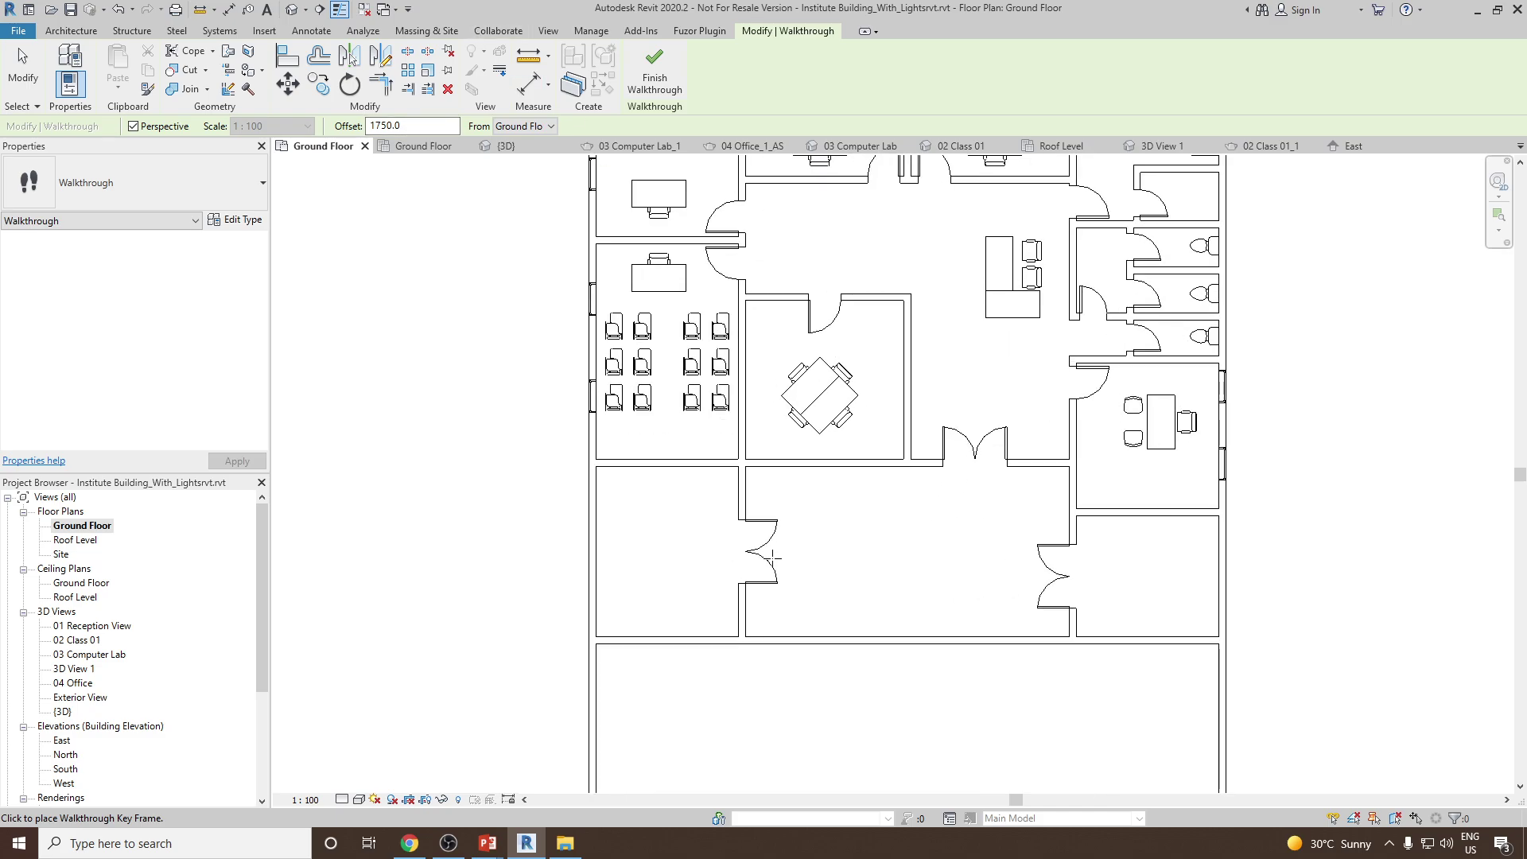
{"action": "scroll", "coordinate": [772, 559], "scroll_direction": "down", "scroll_amount": 2}
{"action": "scroll", "coordinate": [772, 561], "scroll_direction": "up", "scroll_amount": 1}
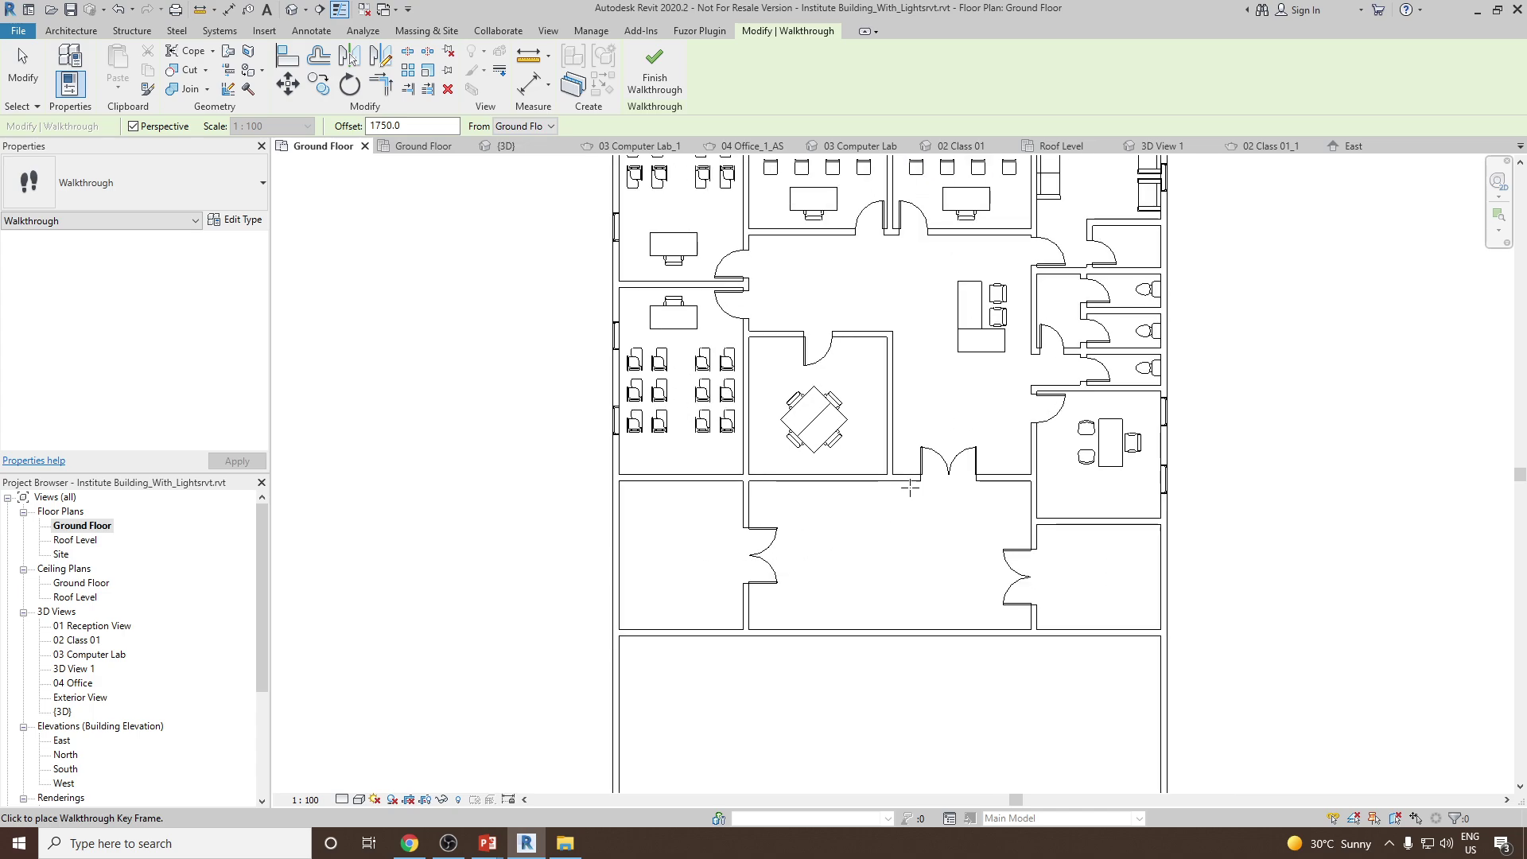
{"action": "scroll", "coordinate": [907, 491], "scroll_direction": "down", "scroll_amount": 4}
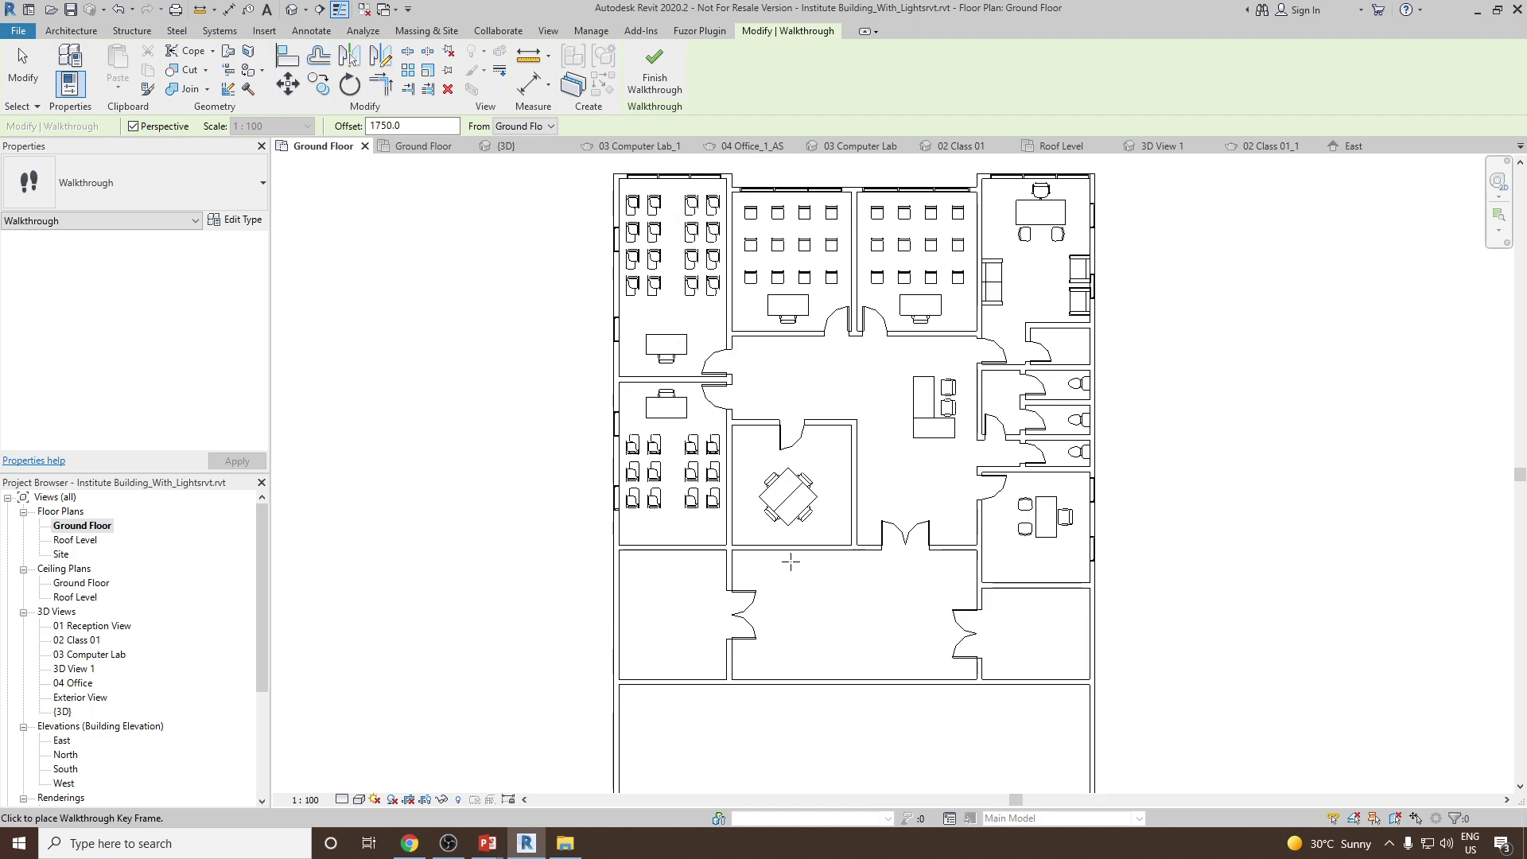
{"action": "scroll", "coordinate": [744, 634], "scroll_direction": "up", "scroll_amount": 1}
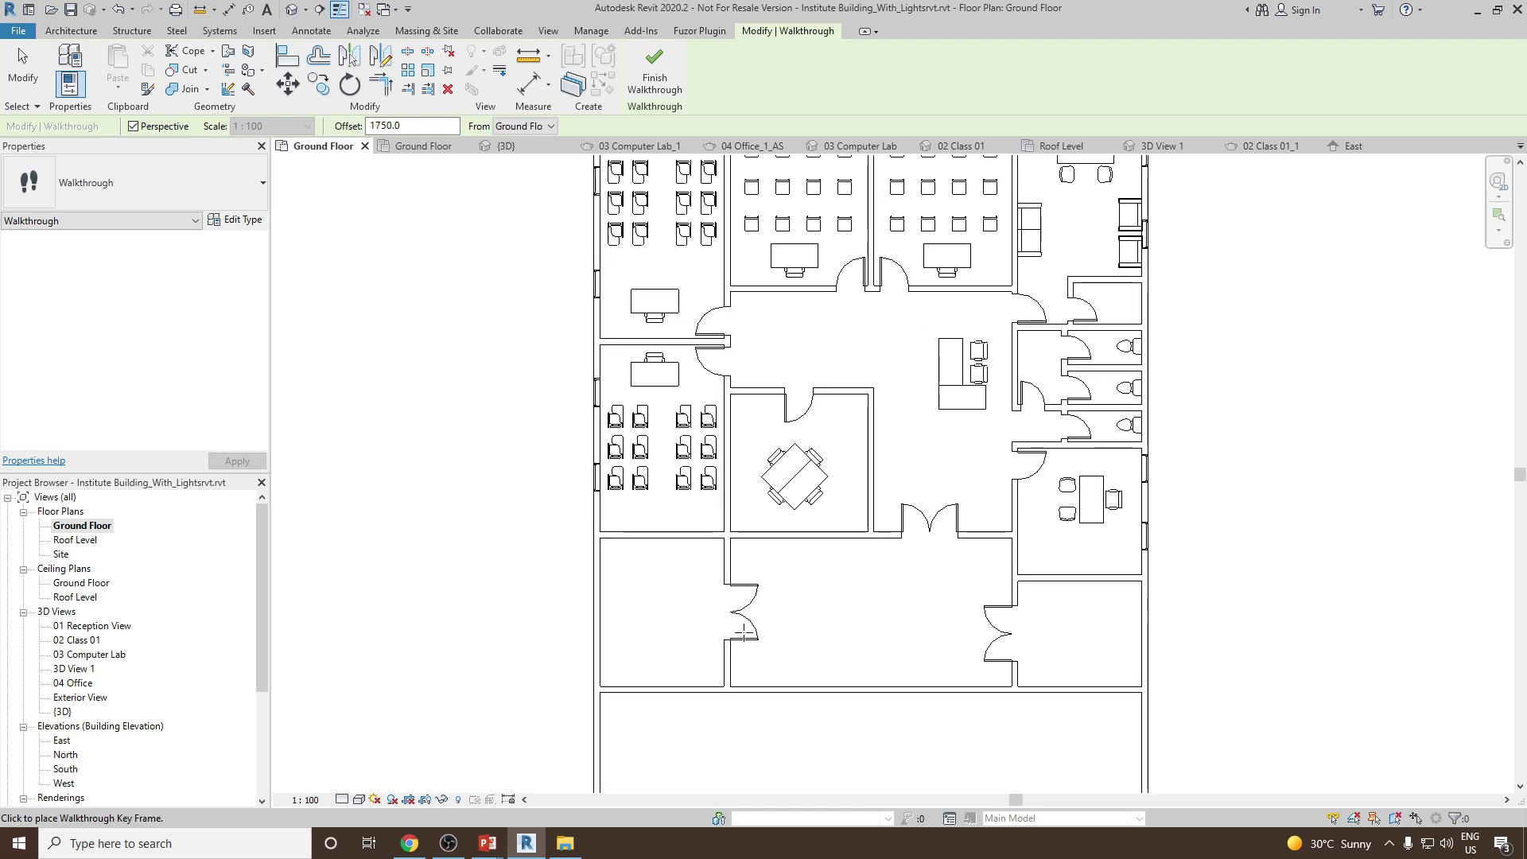
{"action": "left_click", "coordinate": [686, 610]}
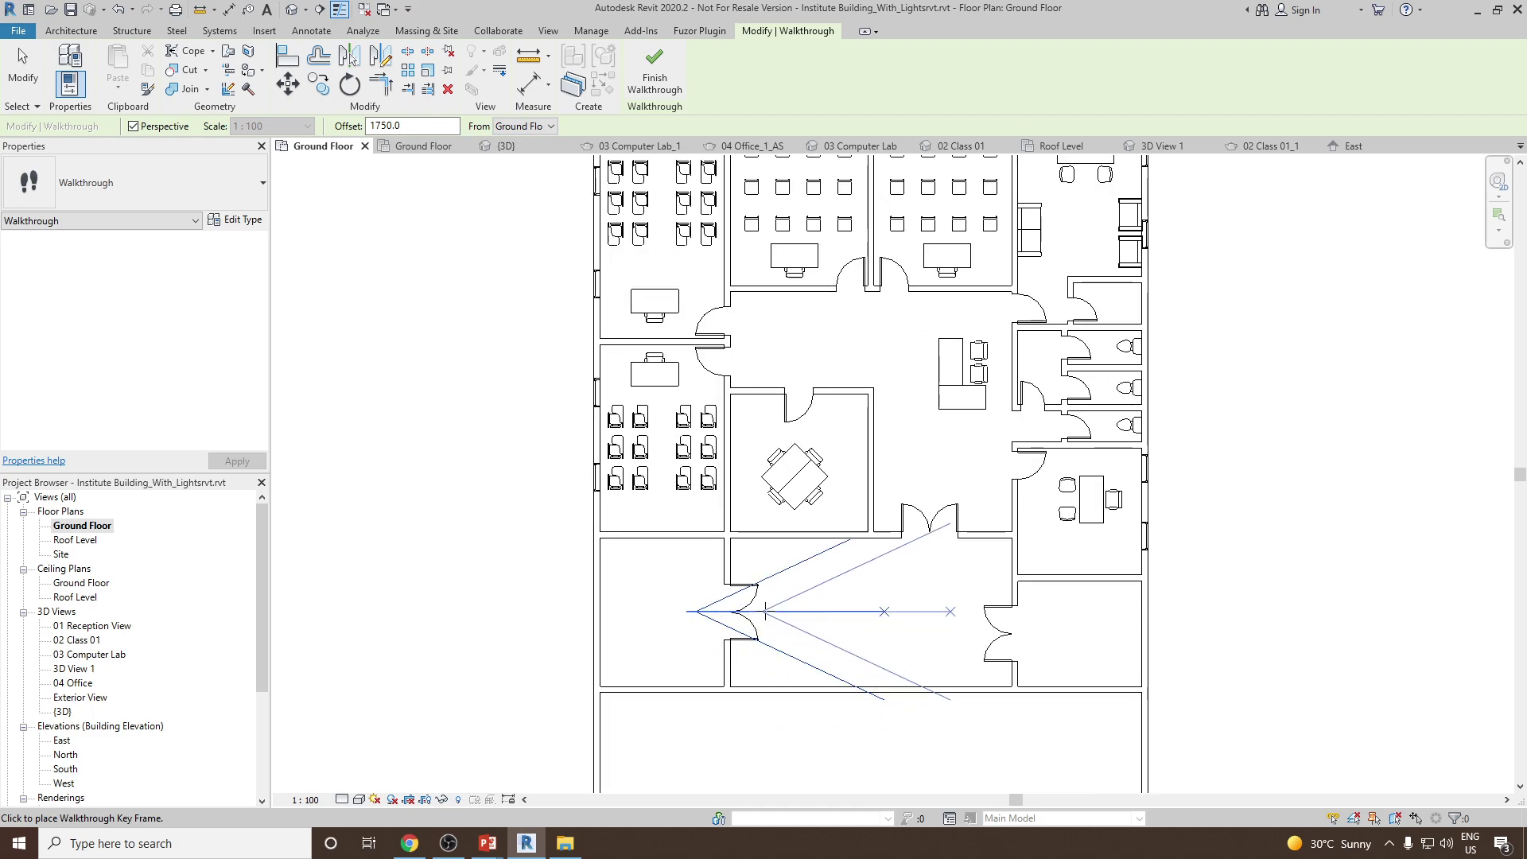
{"action": "left_click", "coordinate": [826, 612]}
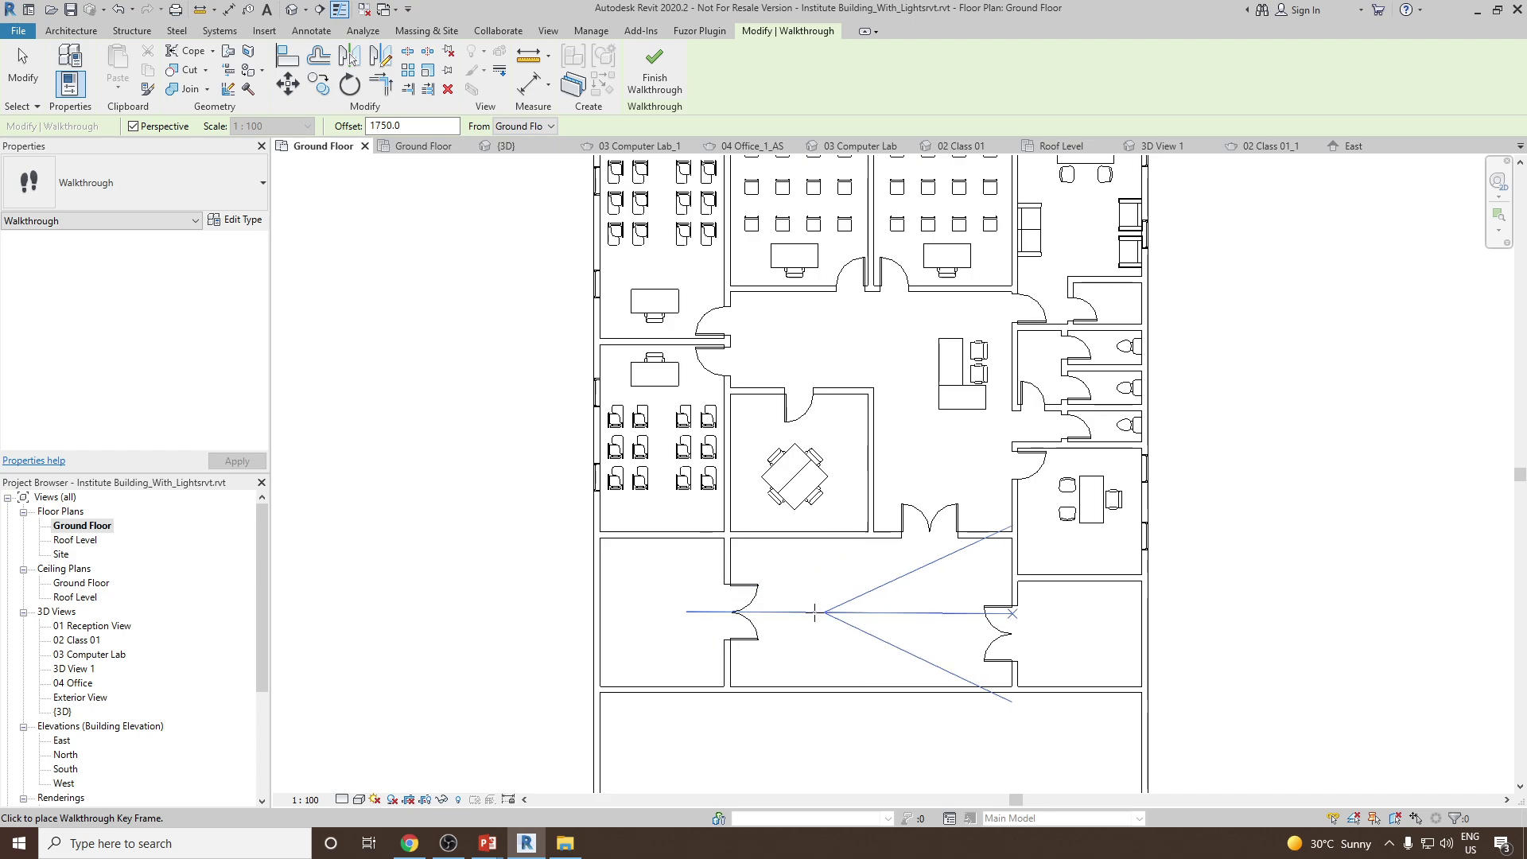
{"action": "left_click", "coordinate": [927, 611]}
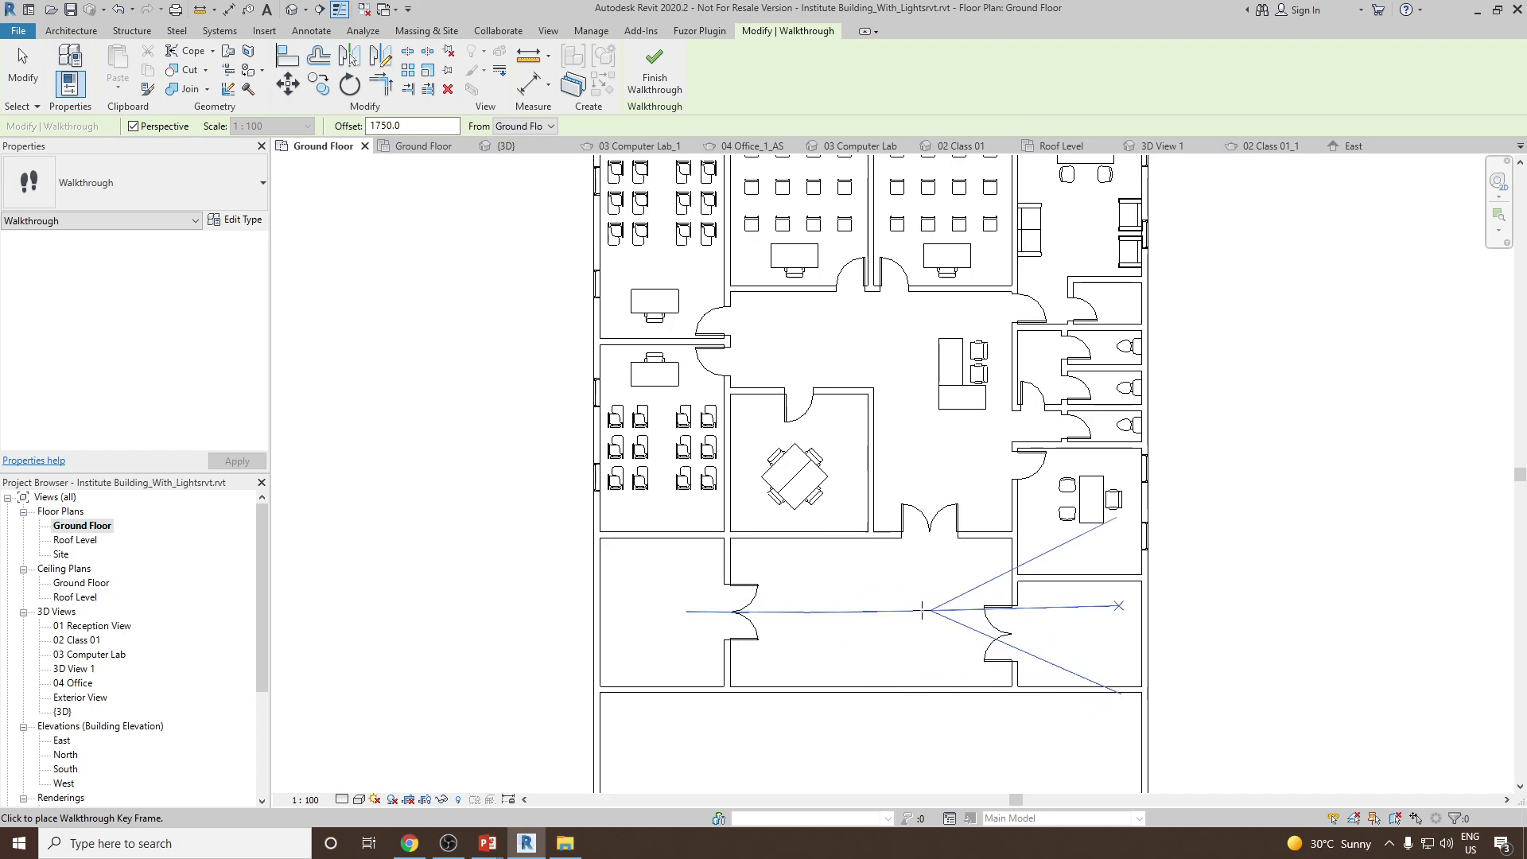
- Continue the walkthrough path through the inner double door, past the reception desk and along the corridor to the northwest classroom's door
{"action": "left_click", "coordinate": [931, 501]}
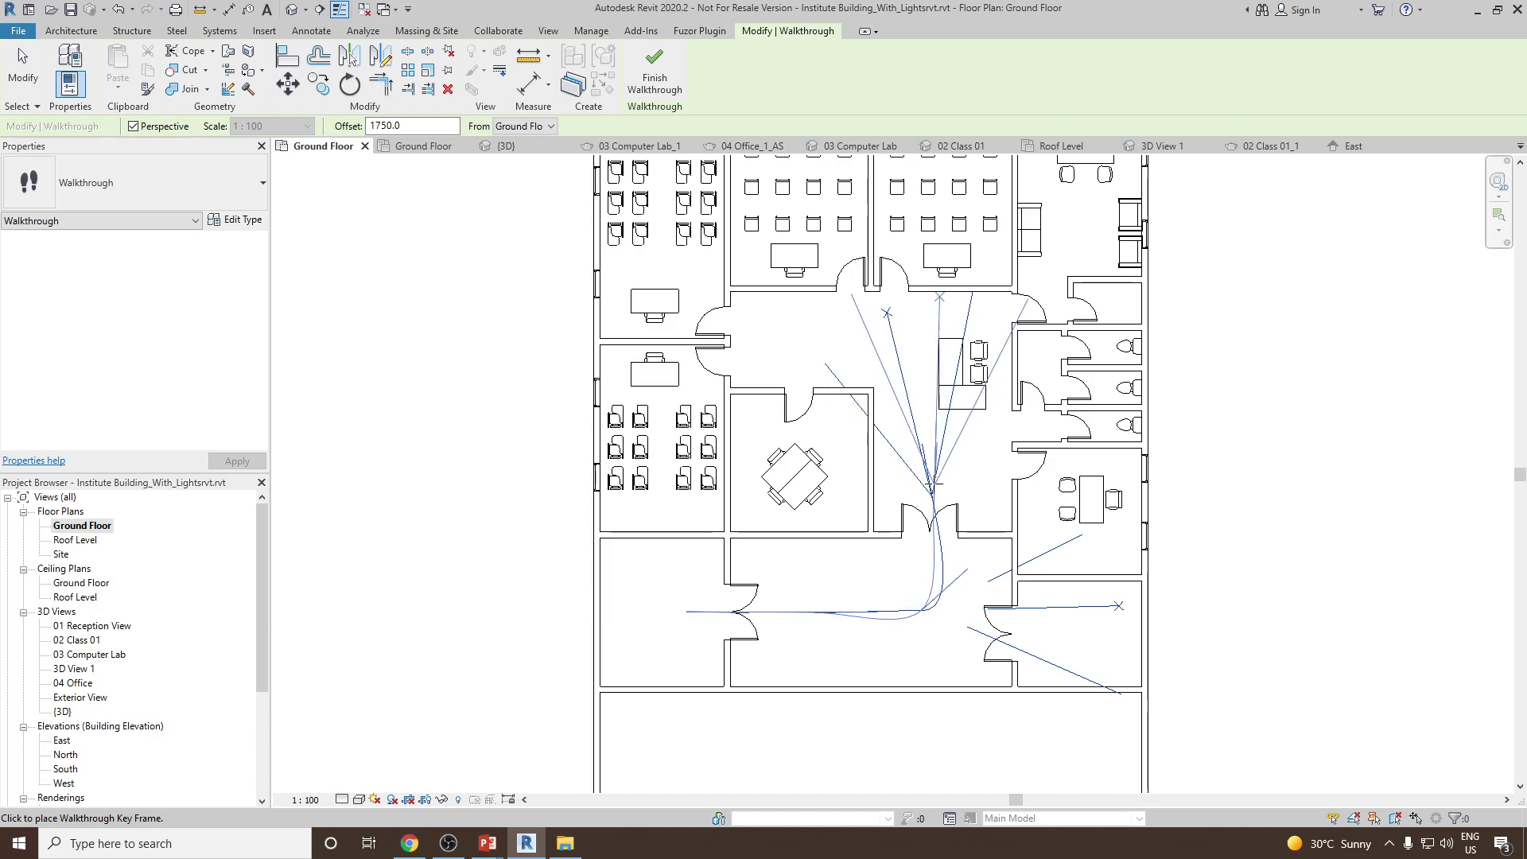
{"action": "left_click", "coordinate": [923, 354]}
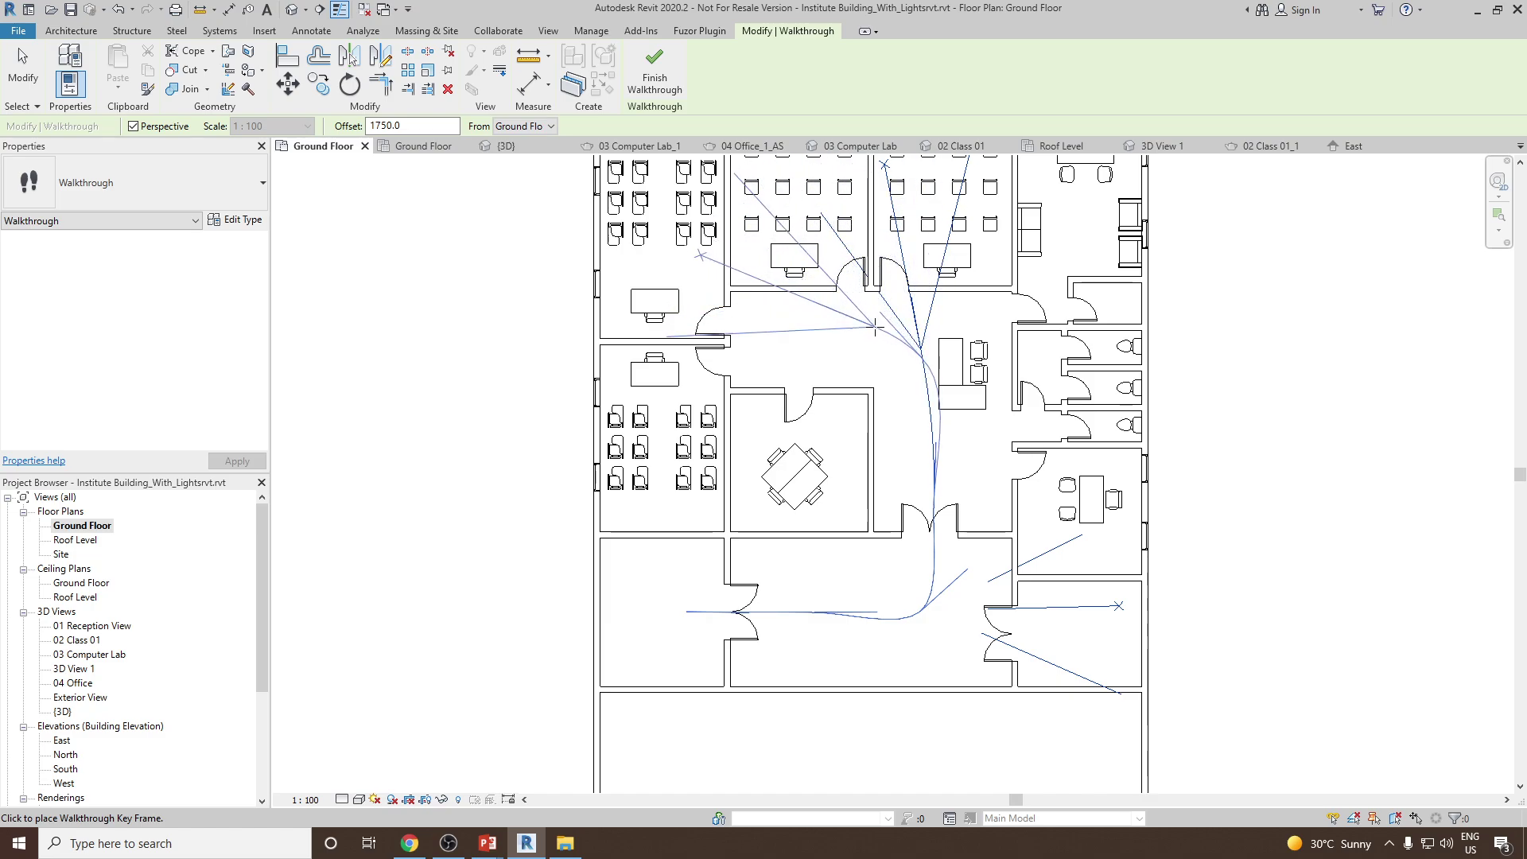
{"action": "left_click", "coordinate": [870, 325]}
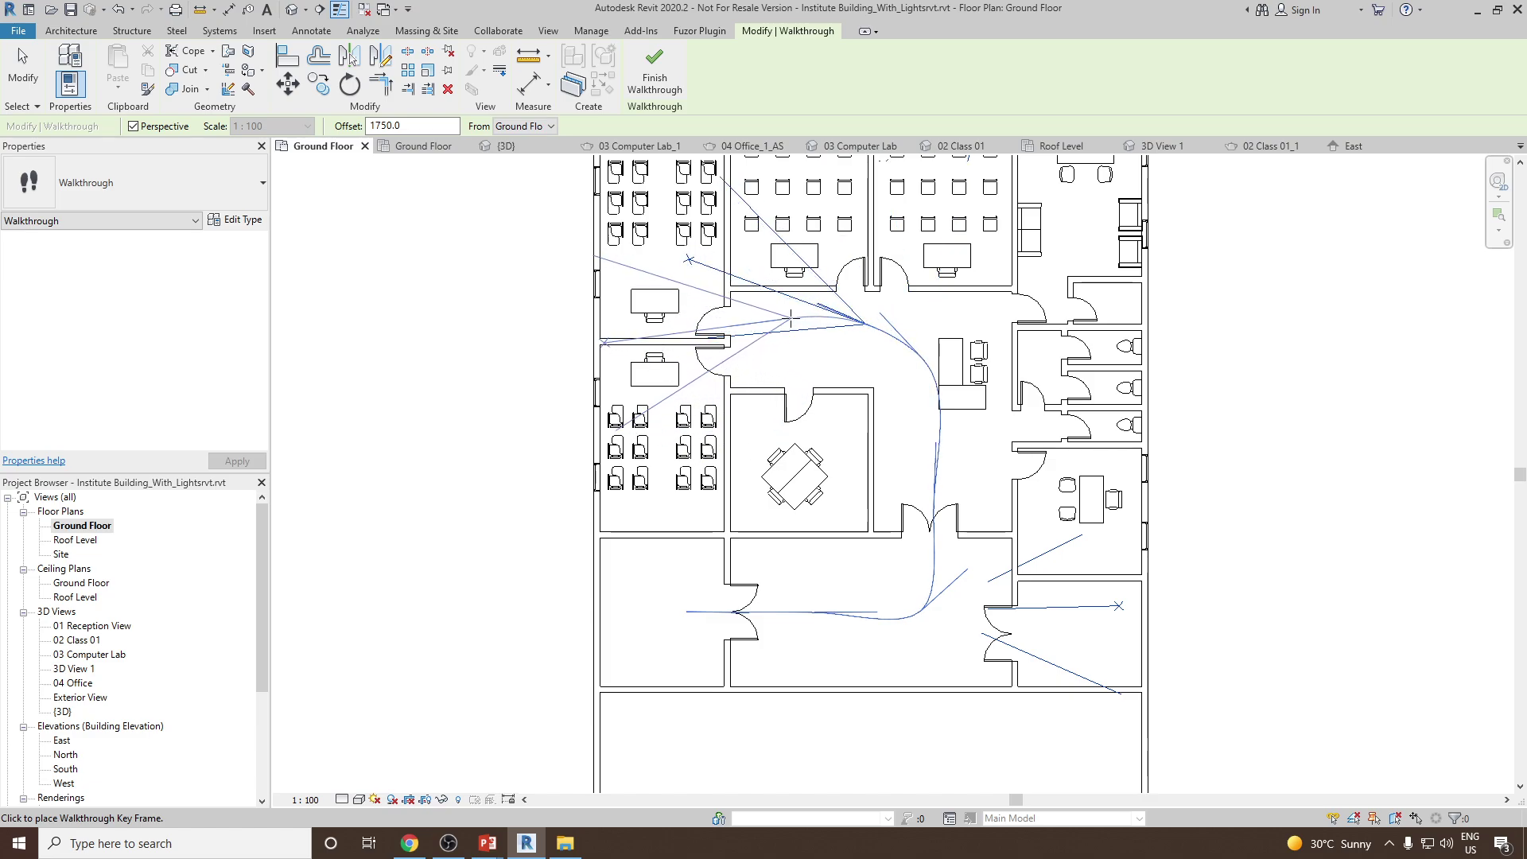
{"action": "left_click", "coordinate": [769, 321]}
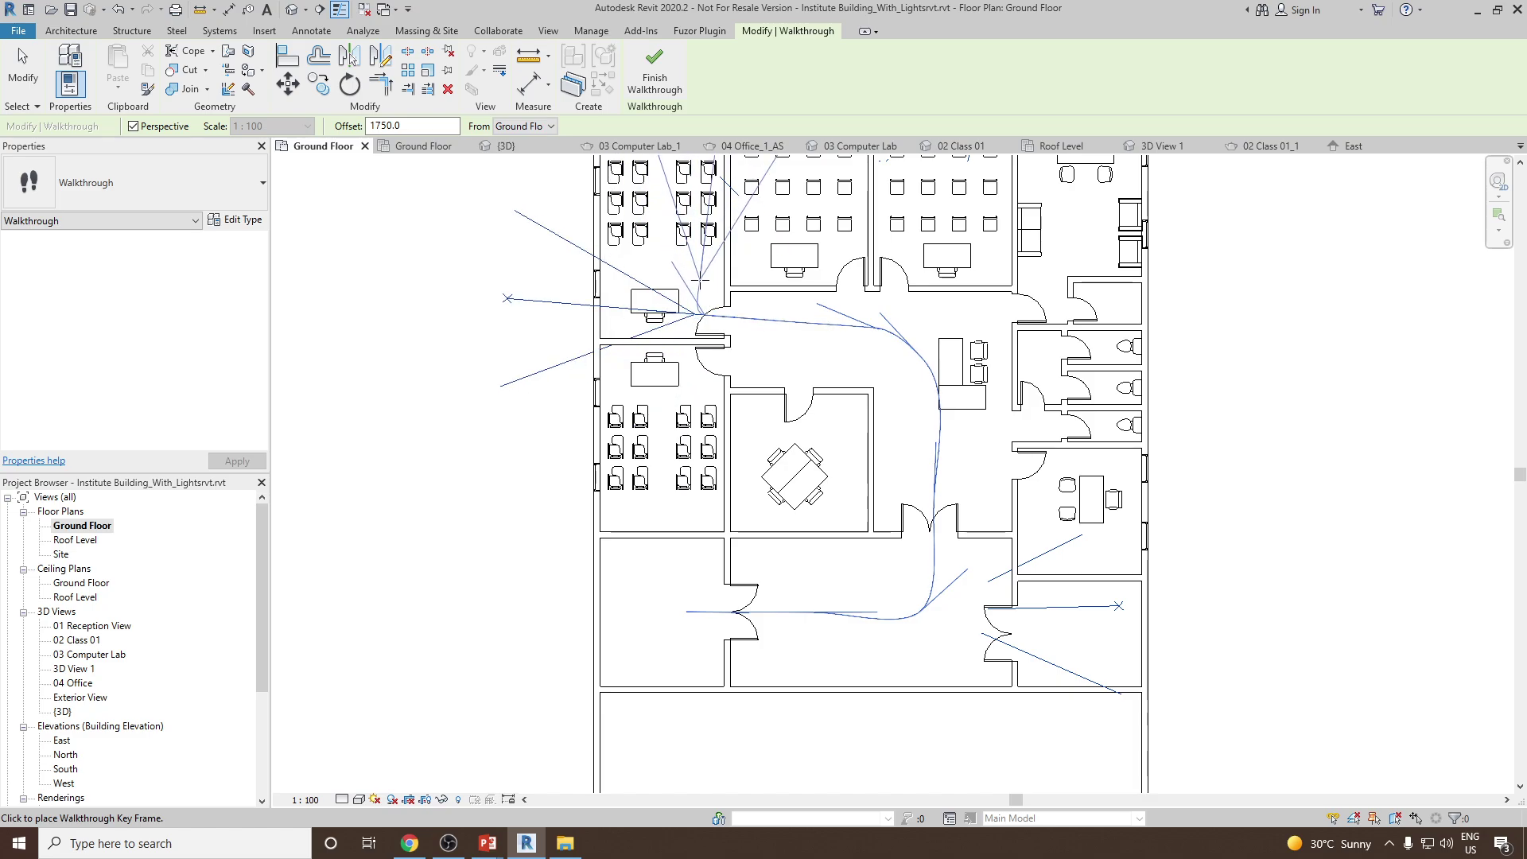
- Loop the walkthrough path through the northwest classroom and back into the corridor, and finish the walkthrough
{"action": "middle_click_drag", "start_coordinate": [697, 278], "coordinate": [703, 372]}
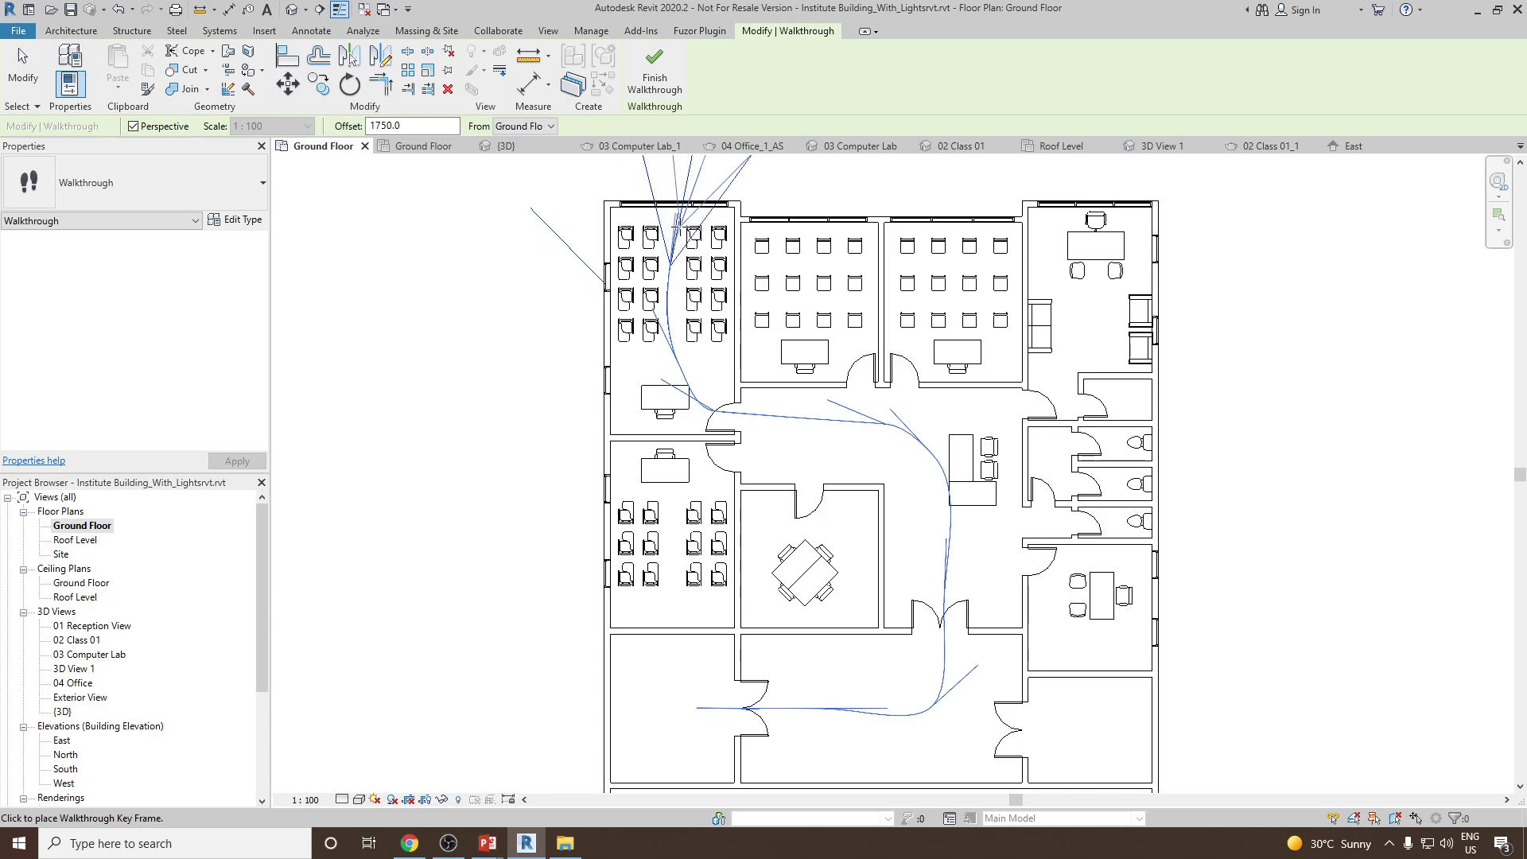
{"action": "left_click", "coordinate": [692, 207]}
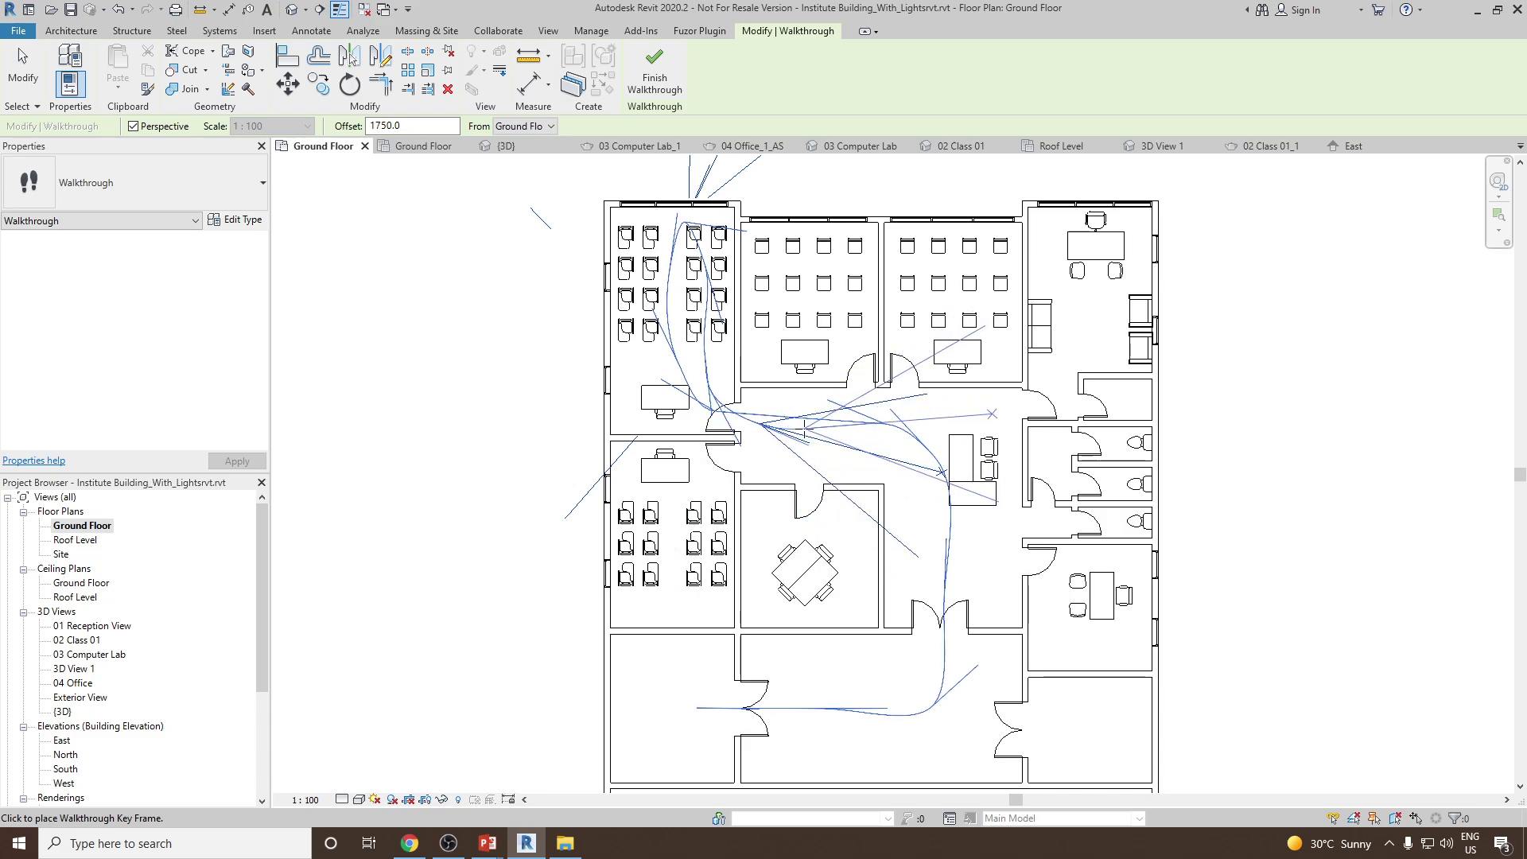
{"action": "left_click", "coordinate": [815, 427]}
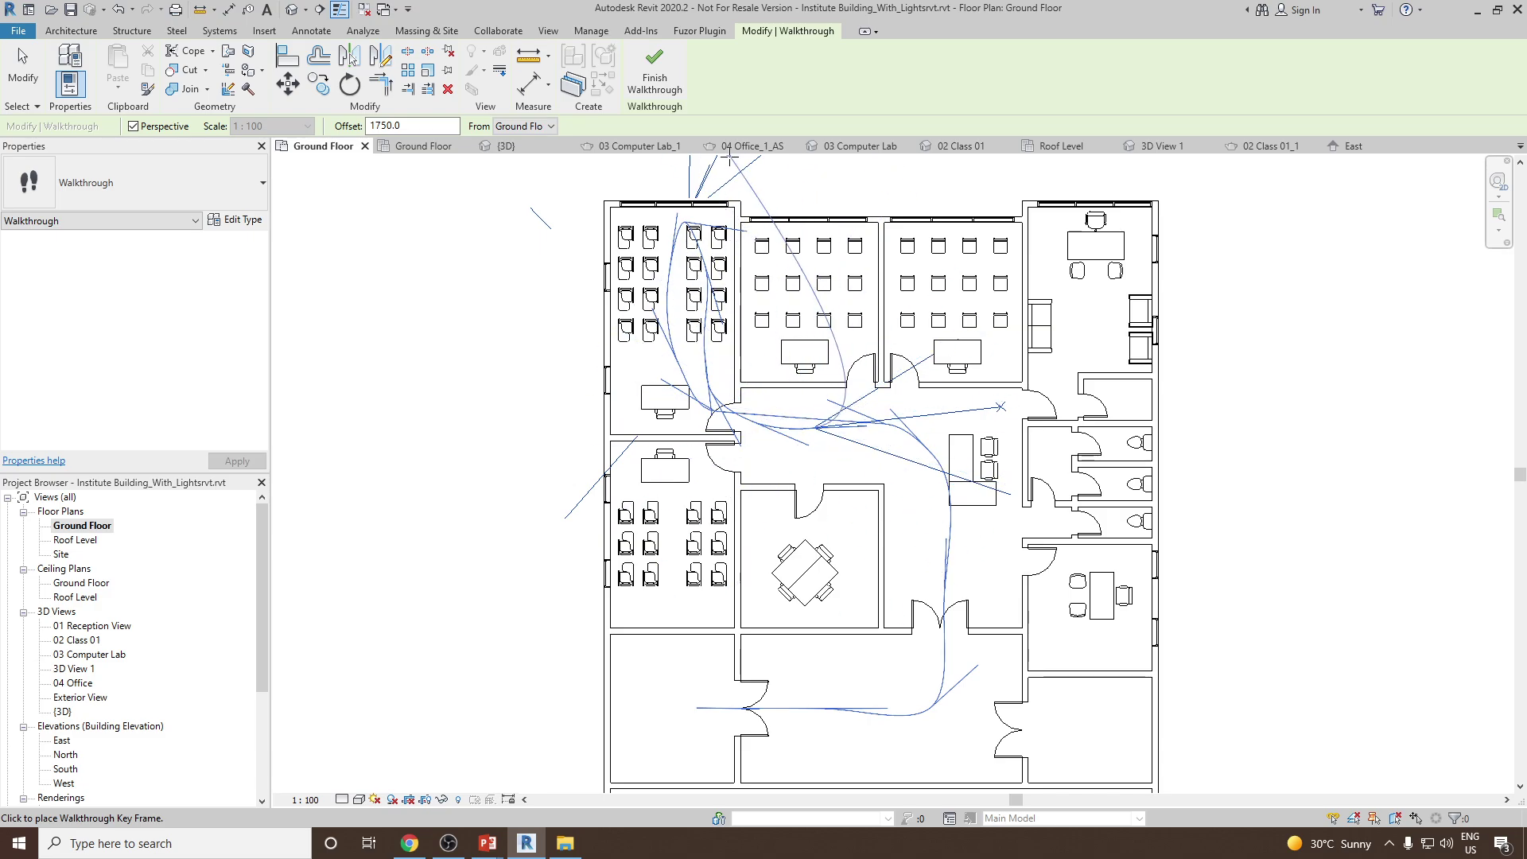
{"action": "left_click", "coordinate": [662, 96]}
- Put the walkthrough into editing and set its active frame to 1
{"action": "middle_click_drag", "start_coordinate": [936, 596], "coordinate": [907, 561]}
{"action": "middle_click_drag", "start_coordinate": [919, 665], "coordinate": [861, 603]}
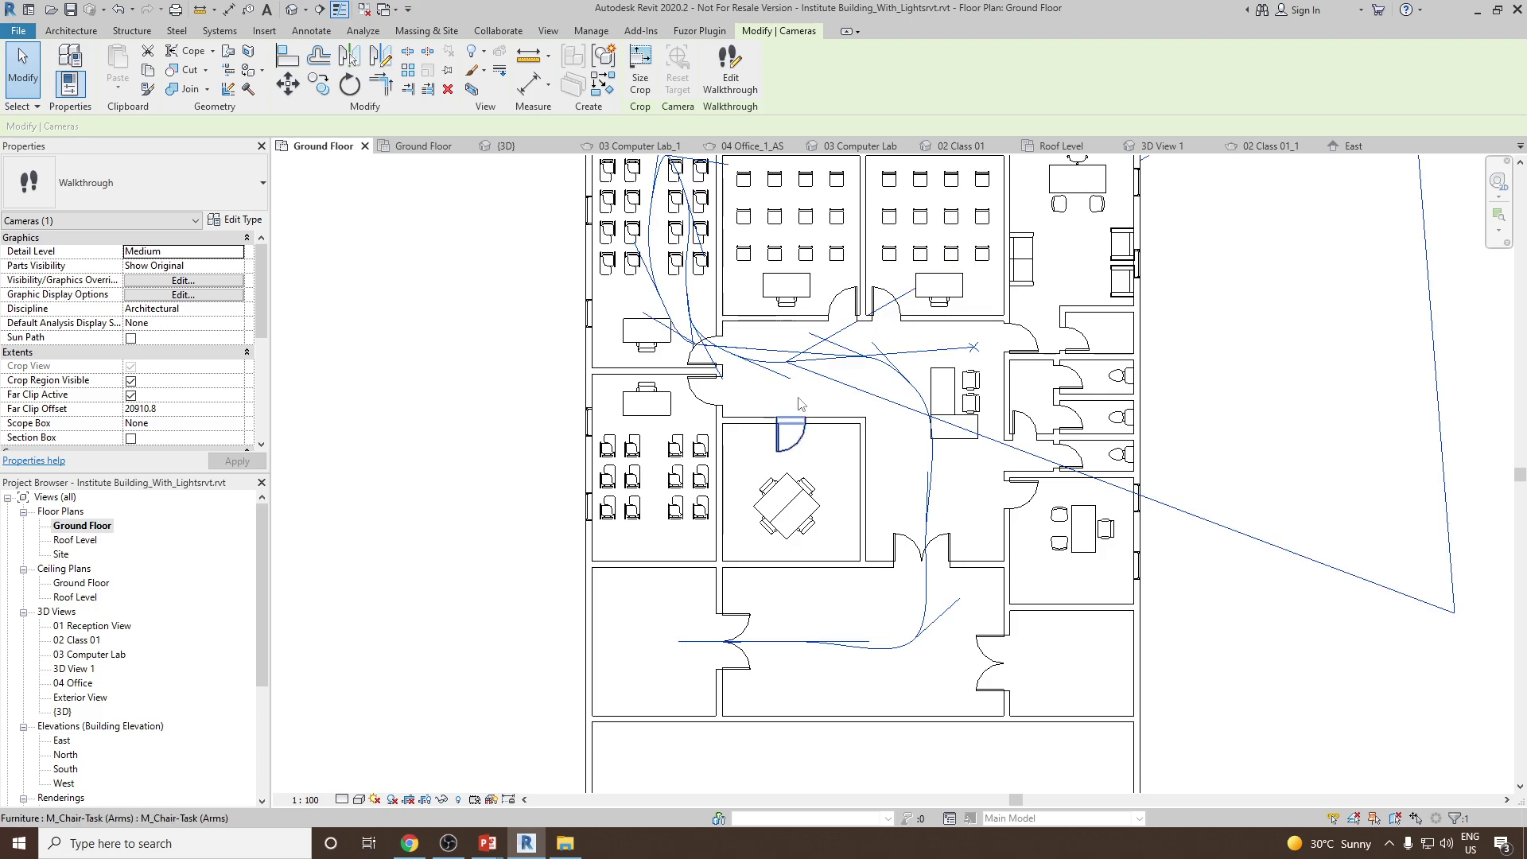
{"action": "left_click", "coordinate": [722, 90]}
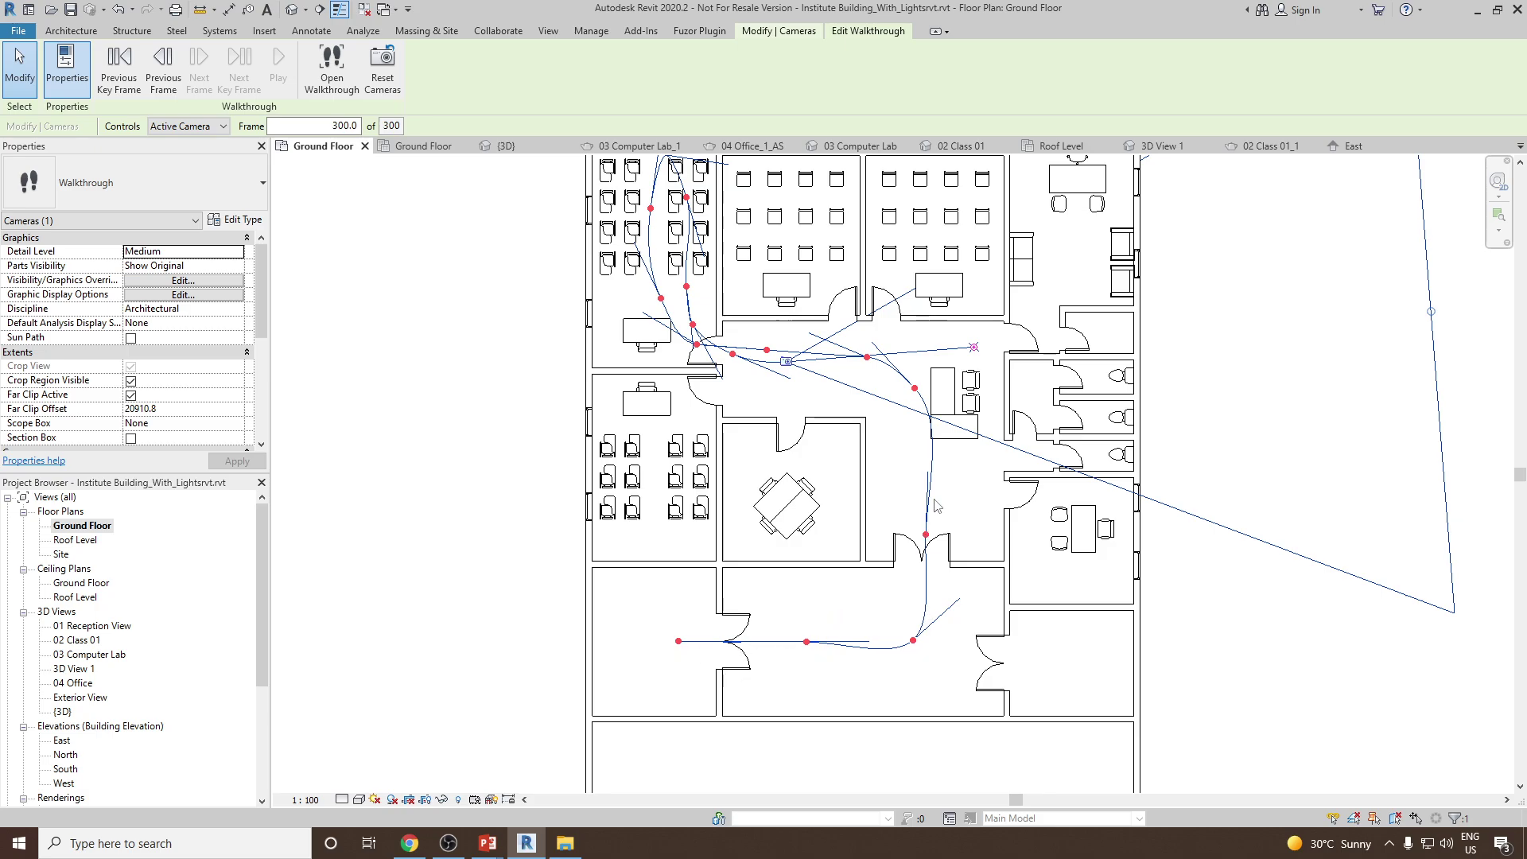
{"action": "middle_click_drag", "start_coordinate": [928, 510], "coordinate": [928, 514]}
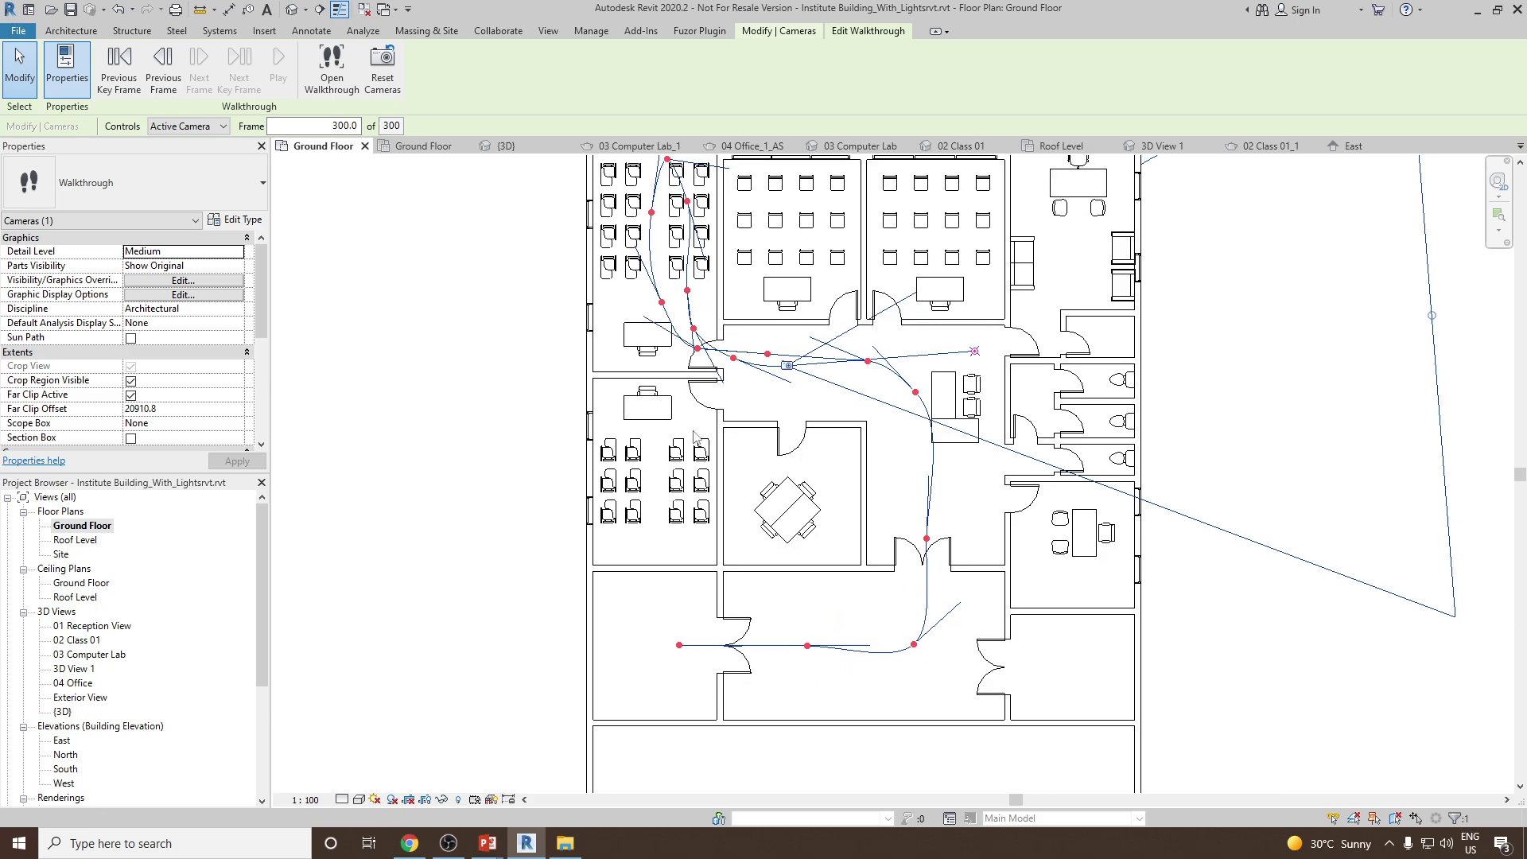
{"action": "scroll", "coordinate": [780, 414], "scroll_direction": "down", "scroll_amount": 2}
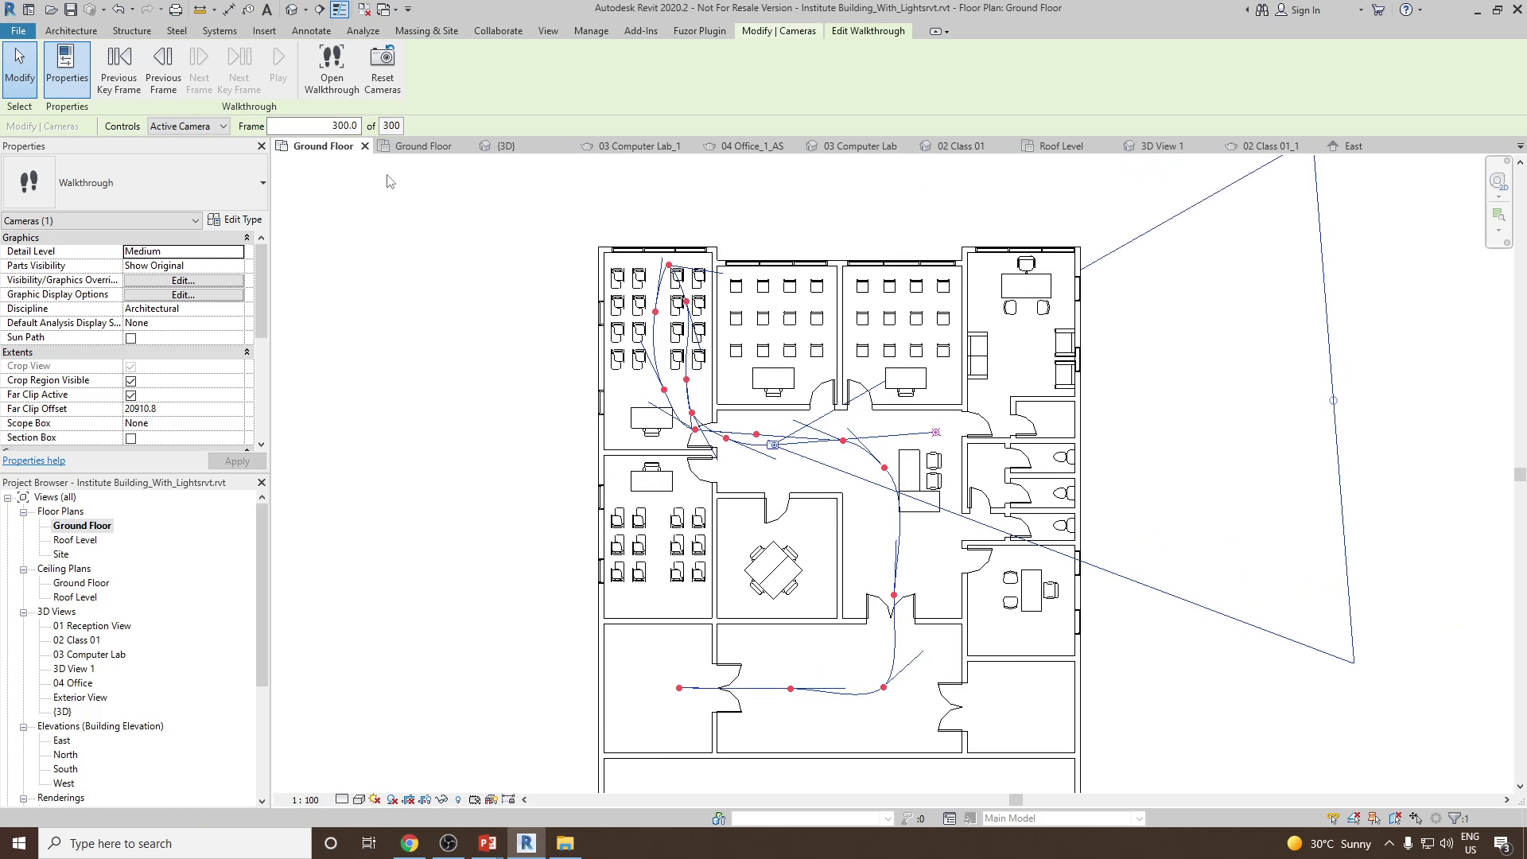
{"action": "left_click", "coordinate": [330, 126]}
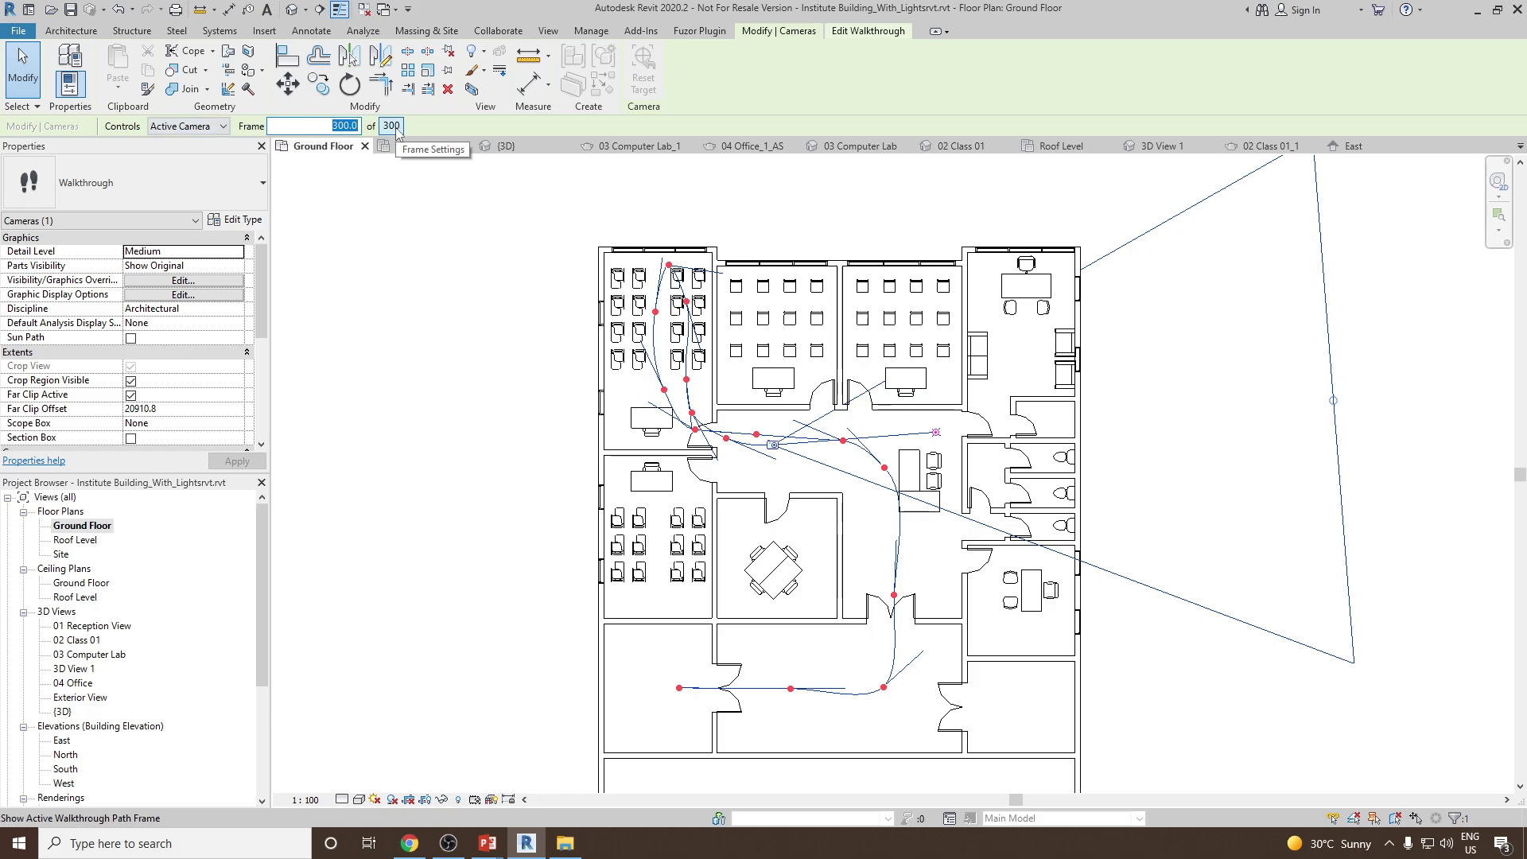
{"action": "type", "text": "1"}
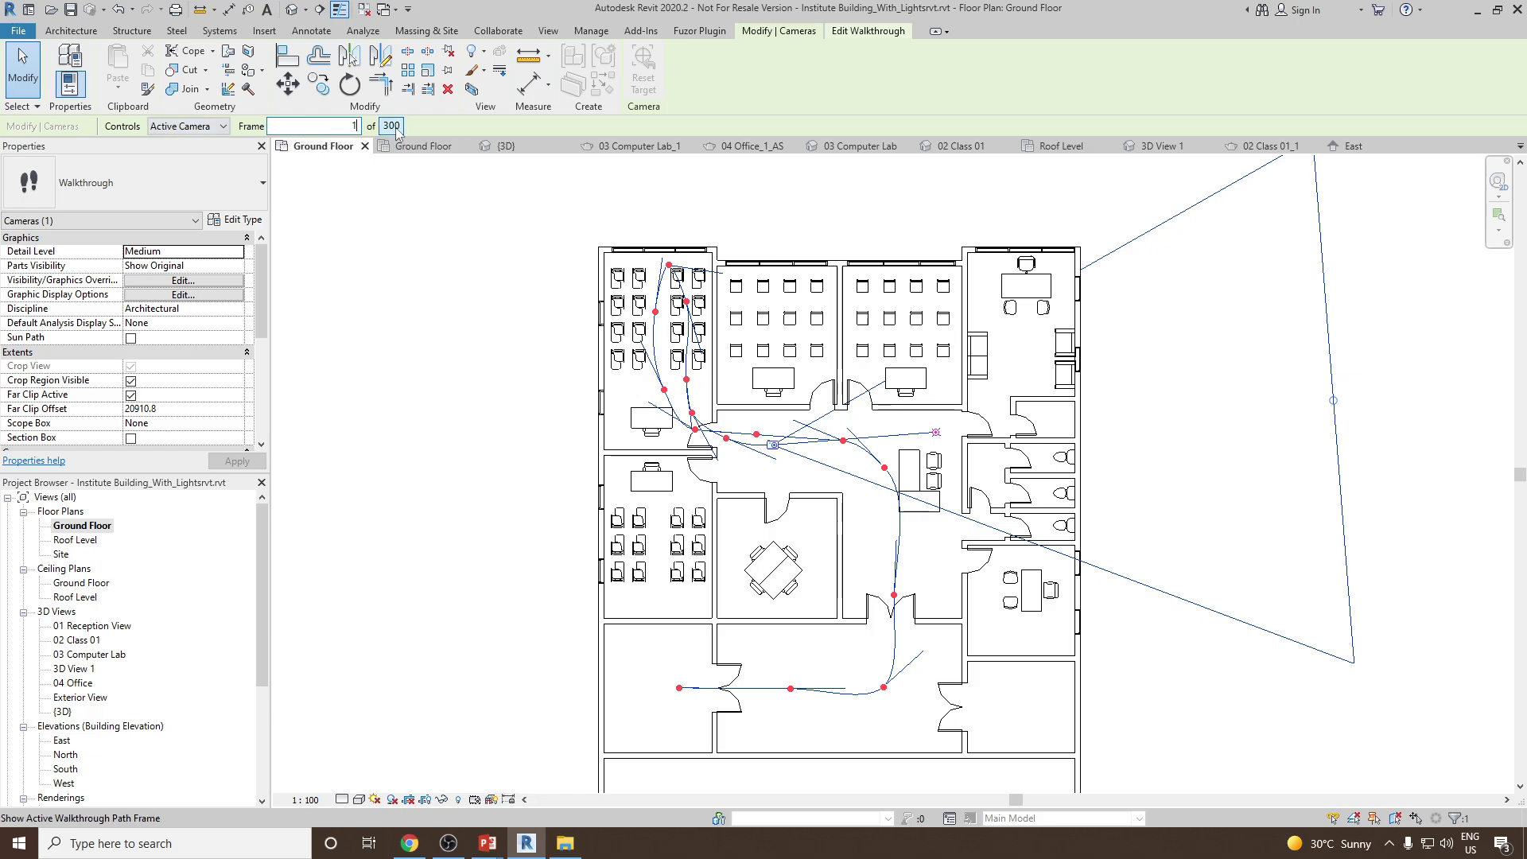
{"action": "key", "text": "Return"}
{"action": "middle_click_drag", "start_coordinate": [775, 626], "coordinate": [760, 540]}
{"action": "scroll", "coordinate": [687, 602], "scroll_direction": "up", "scroll_amount": 2}
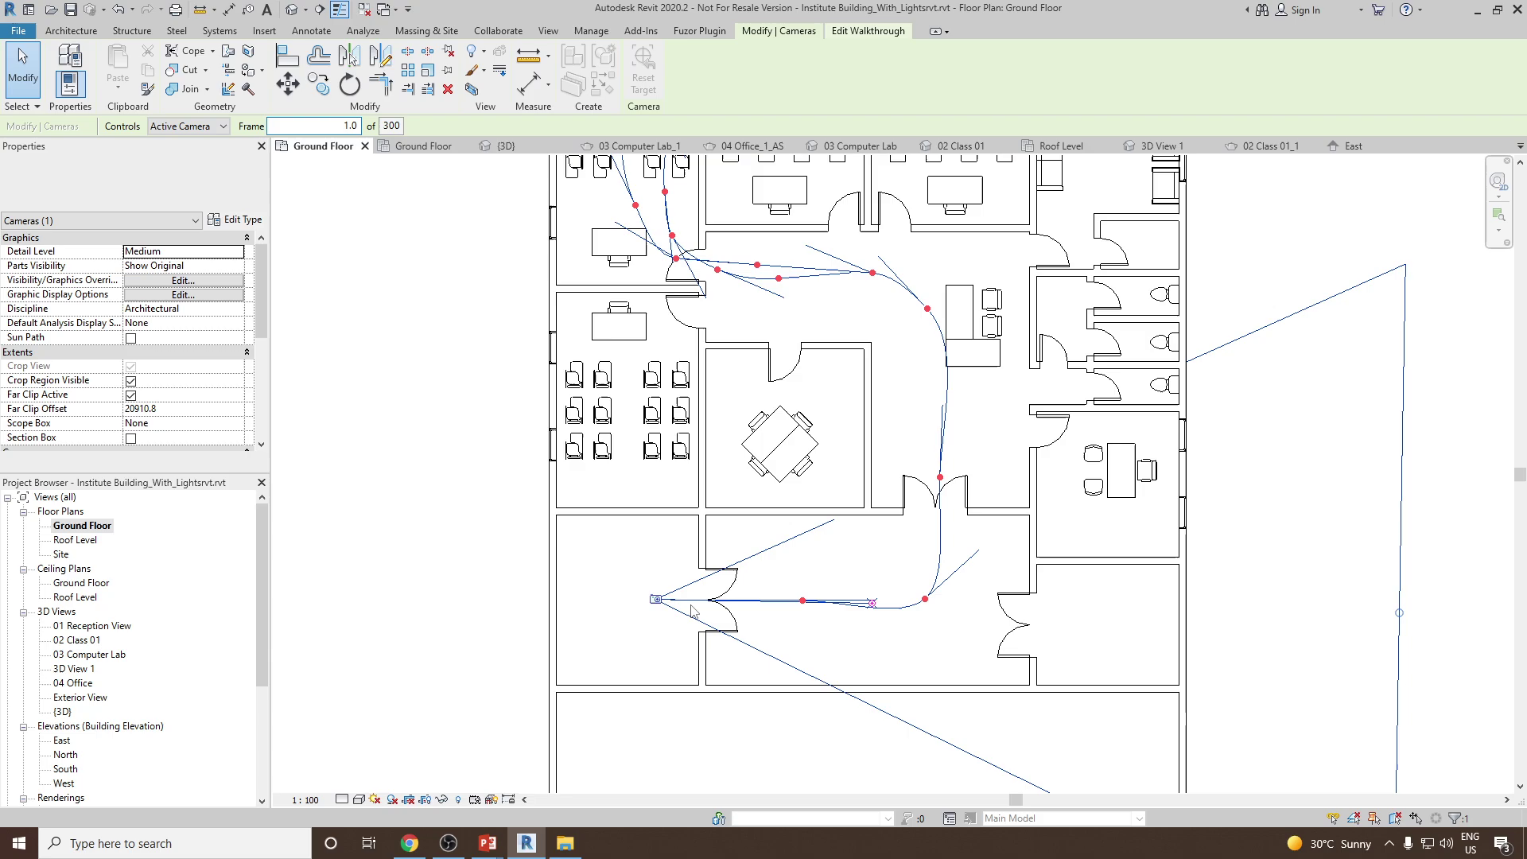
{"action": "left_click", "coordinate": [297, 122]}
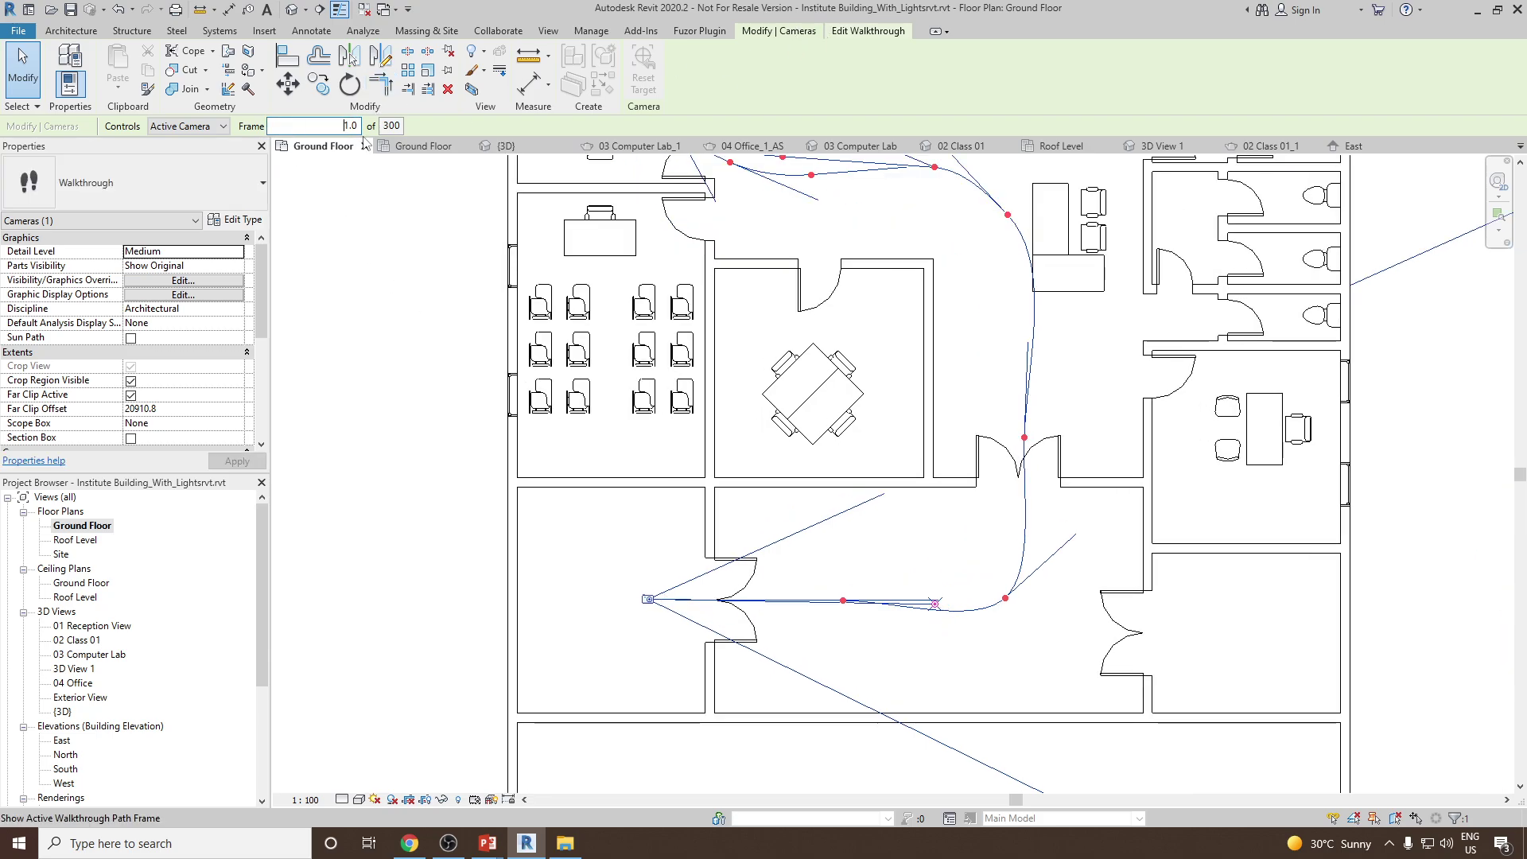
{"action": "mouse_move", "coordinate": [935, 618]}
{"action": "left_mouse_down"}
{"action": "mouse_move", "coordinate": [927, 571]}
{"action": "mouse_move", "coordinate": [947, 578]}
{"action": "mouse_move", "coordinate": [931, 601]}
{"action": "mouse_move", "coordinate": [949, 613]}
{"action": "left_mouse_up"}
{"action": "scroll", "coordinate": [811, 558], "scroll_direction": "down", "scroll_amount": 1}
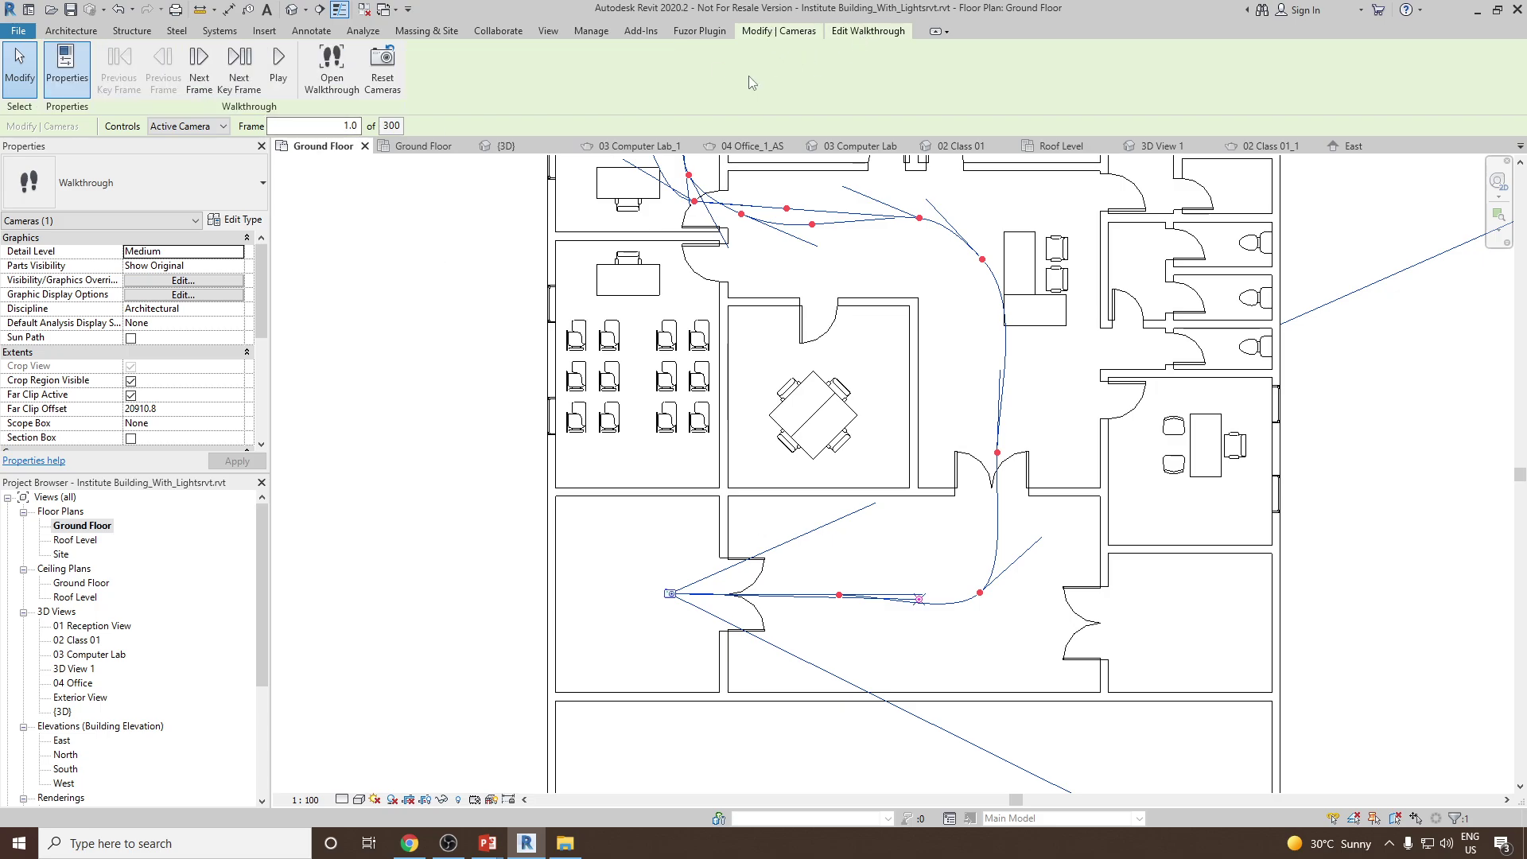
- Advance to the next key frame in the lobby and rotate its camera target slightly north, toward the inner double door
{"action": "left_click", "coordinate": [233, 77]}
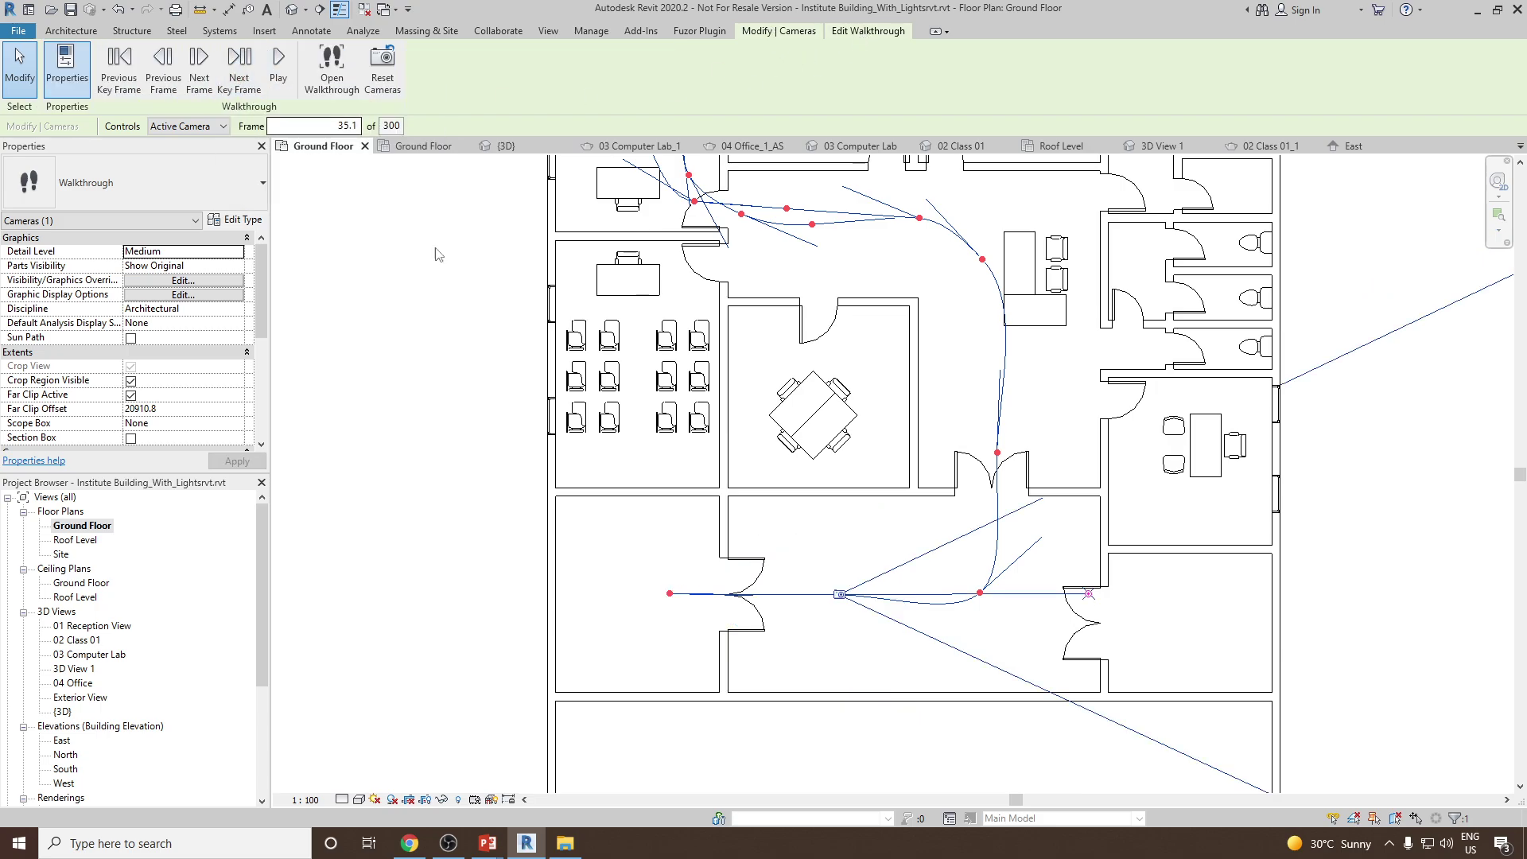
{"action": "middle_click_drag", "start_coordinate": [1014, 632], "coordinate": [906, 619]}
{"action": "left_click_drag", "start_coordinate": [976, 593], "coordinate": [977, 542]}
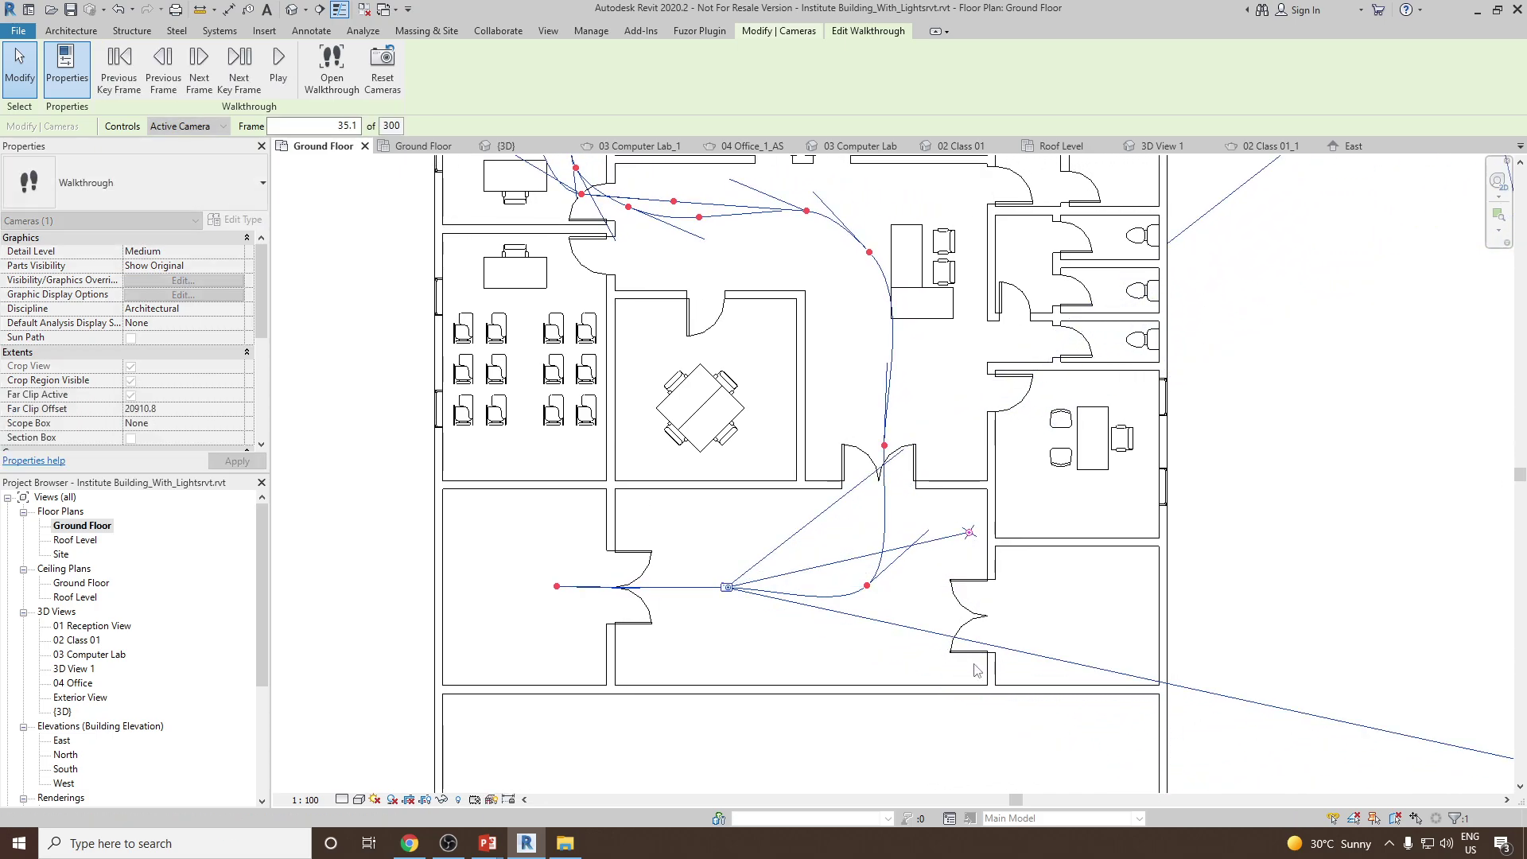
- Aim the walkthrough camera north at the next two key frames, before and at the inner double door, looking past the reception desk
{"action": "left_click", "coordinate": [239, 70]}
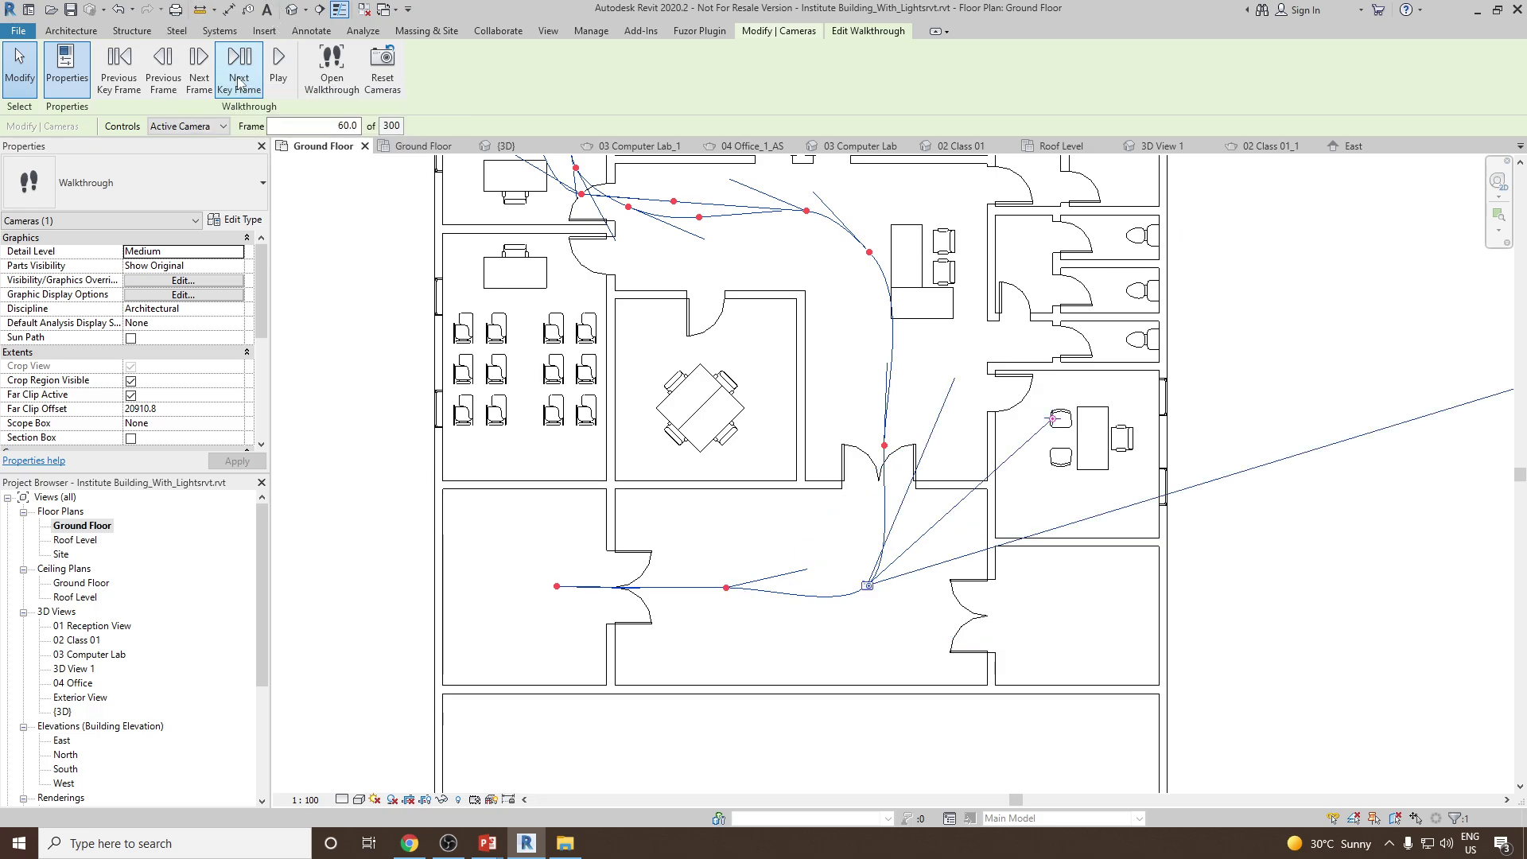
{"action": "left_click_drag", "start_coordinate": [1053, 419], "coordinate": [893, 403]}
{"action": "scroll", "coordinate": [899, 215], "scroll_direction": "up", "scroll_amount": 3}
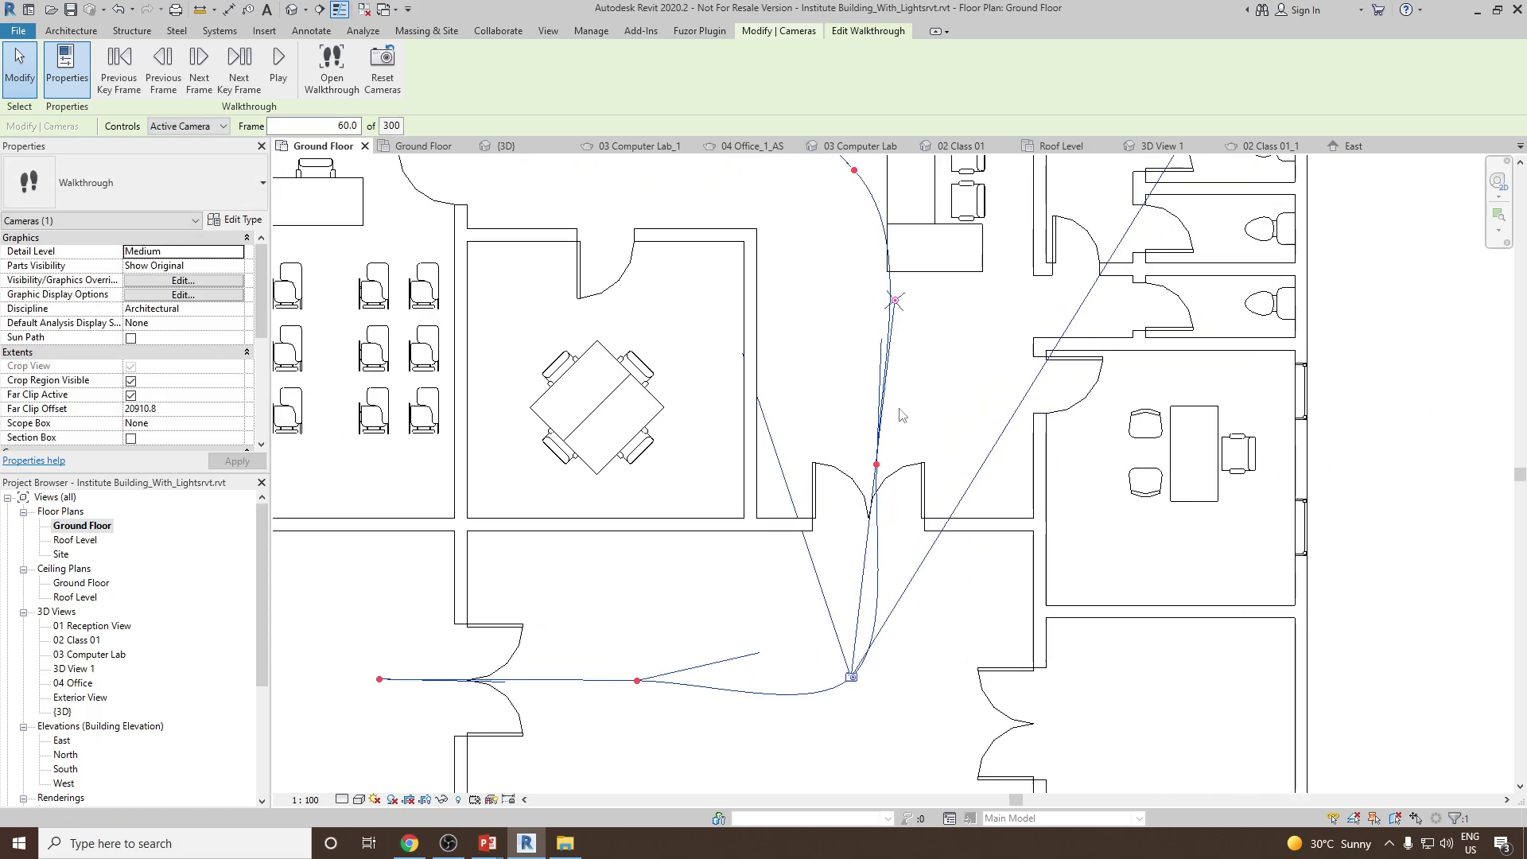
{"action": "left_click", "coordinate": [238, 70]}
{"action": "middle_click_drag", "start_coordinate": [792, 358], "coordinate": [798, 464]}
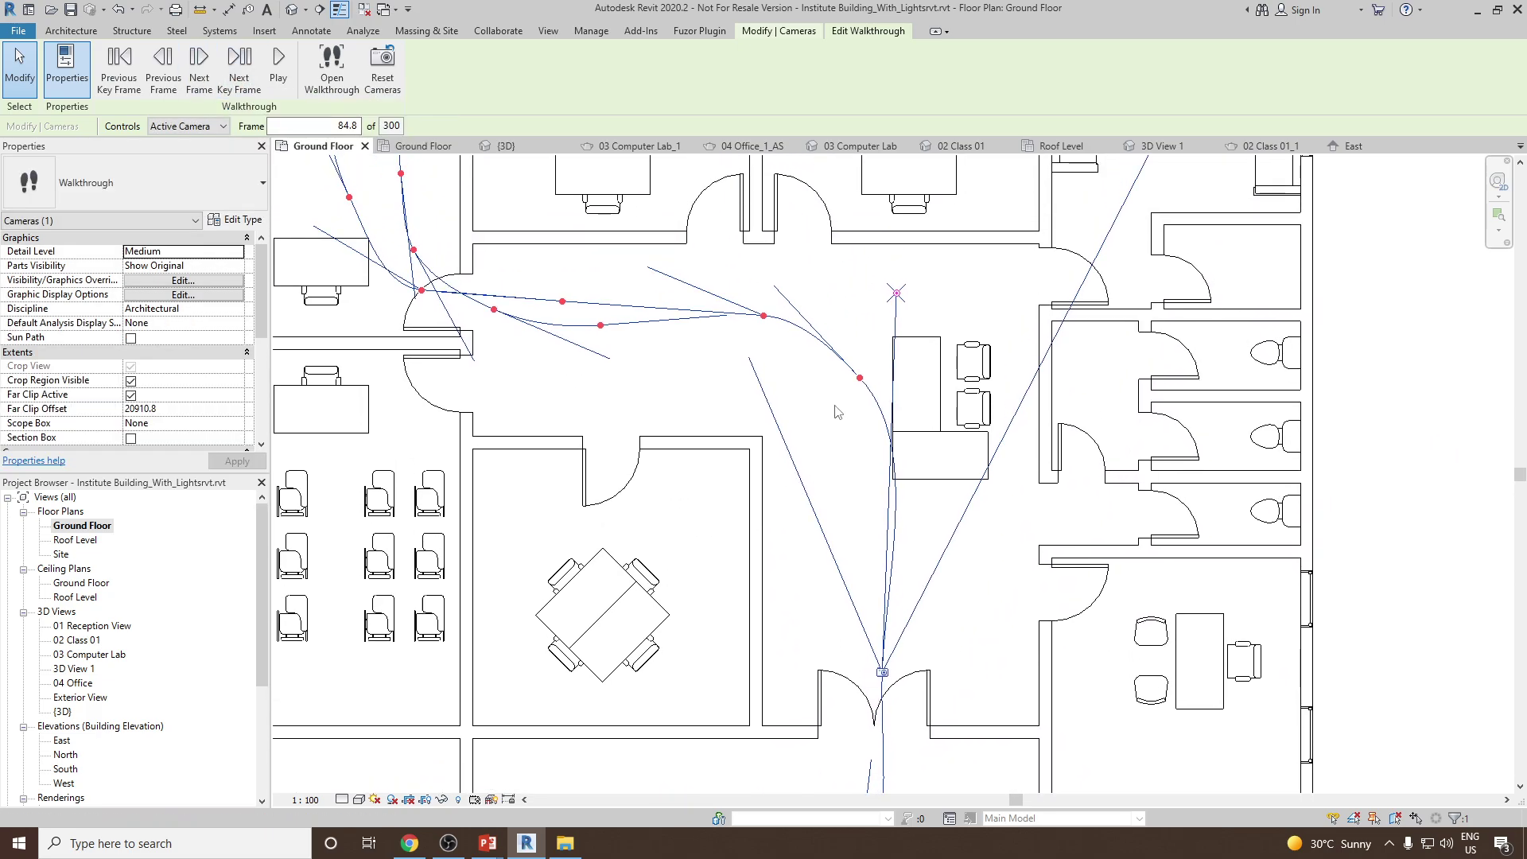
{"action": "left_click_drag", "start_coordinate": [896, 294], "coordinate": [901, 299]}
{"action": "scroll", "coordinate": [832, 332], "scroll_direction": "down", "scroll_amount": 2}
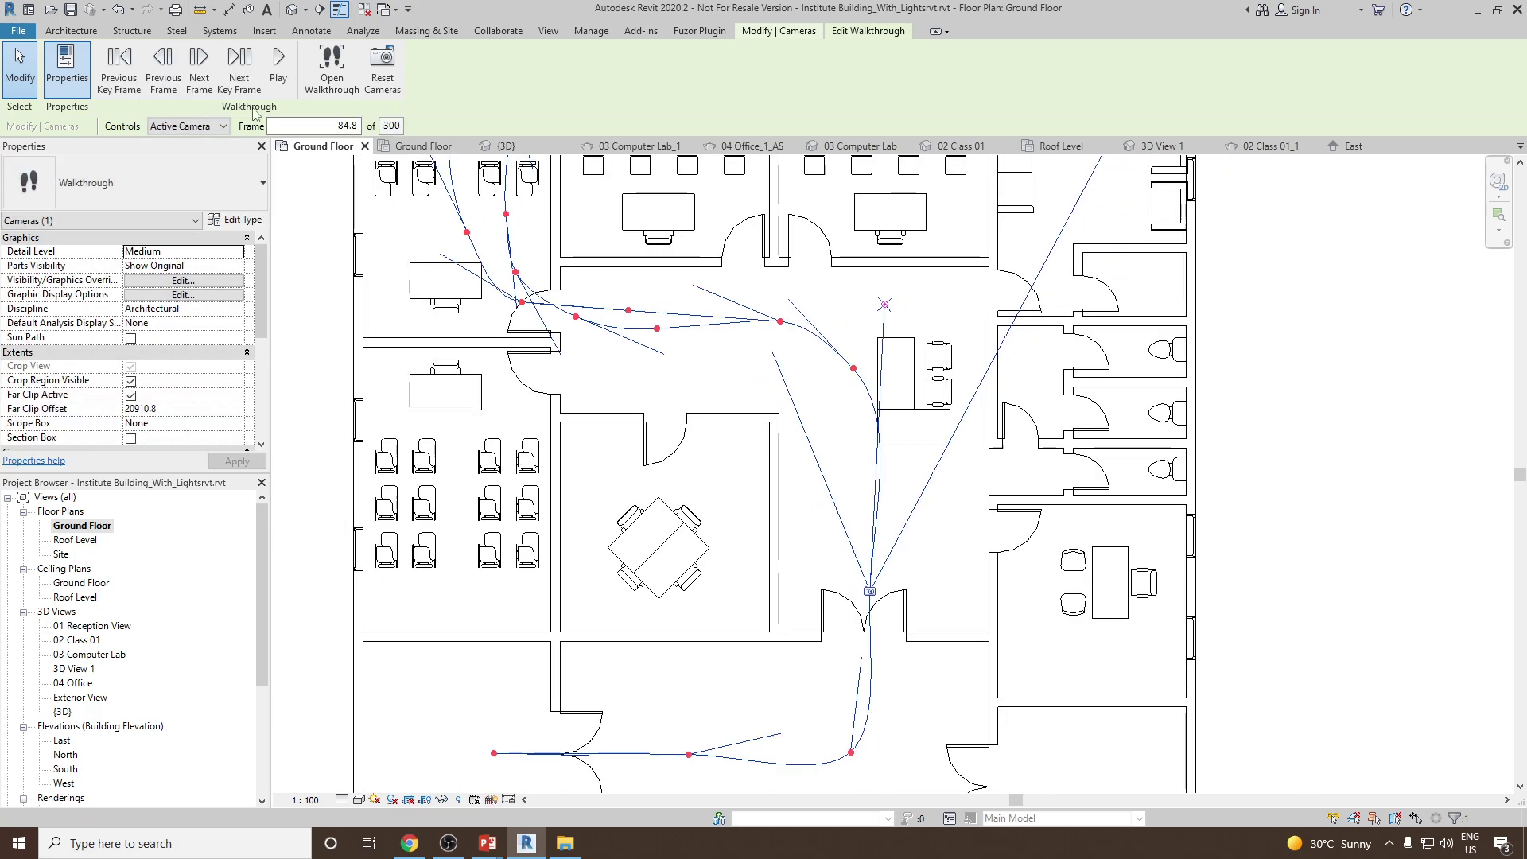
- Turn the camera west along the corridor at the key frames beside and just past the reception desk
{"action": "left_click", "coordinate": [238, 70]}
{"action": "middle_click_drag", "start_coordinate": [831, 394], "coordinate": [848, 478]}
{"action": "left_click_drag", "start_coordinate": [674, 244], "coordinate": [677, 249]}
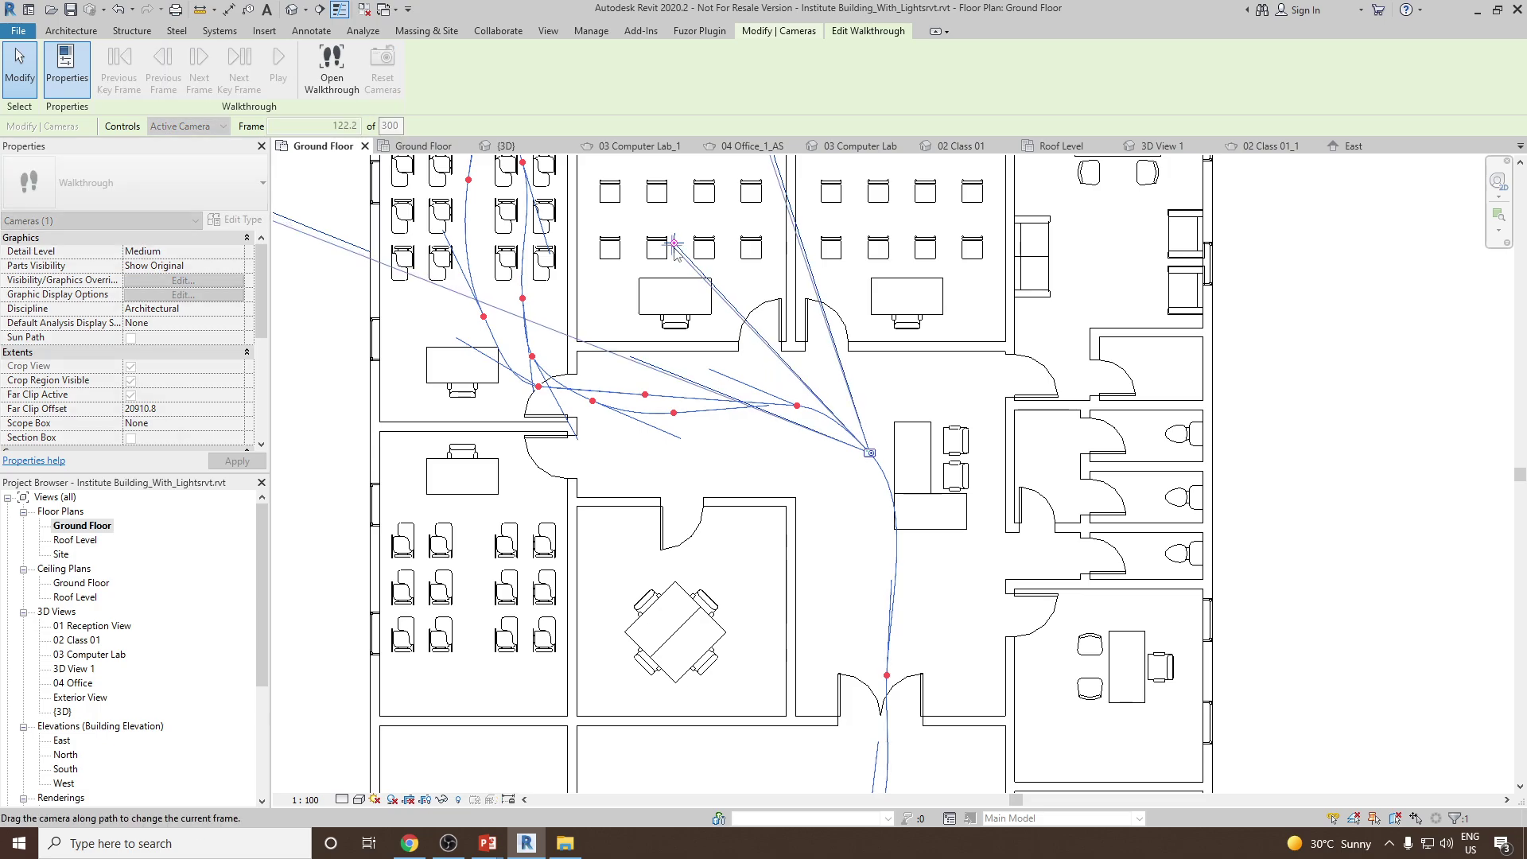
{"action": "left_click_drag", "start_coordinate": [674, 244], "coordinate": [509, 397]}
{"action": "left_click", "coordinate": [241, 80]}
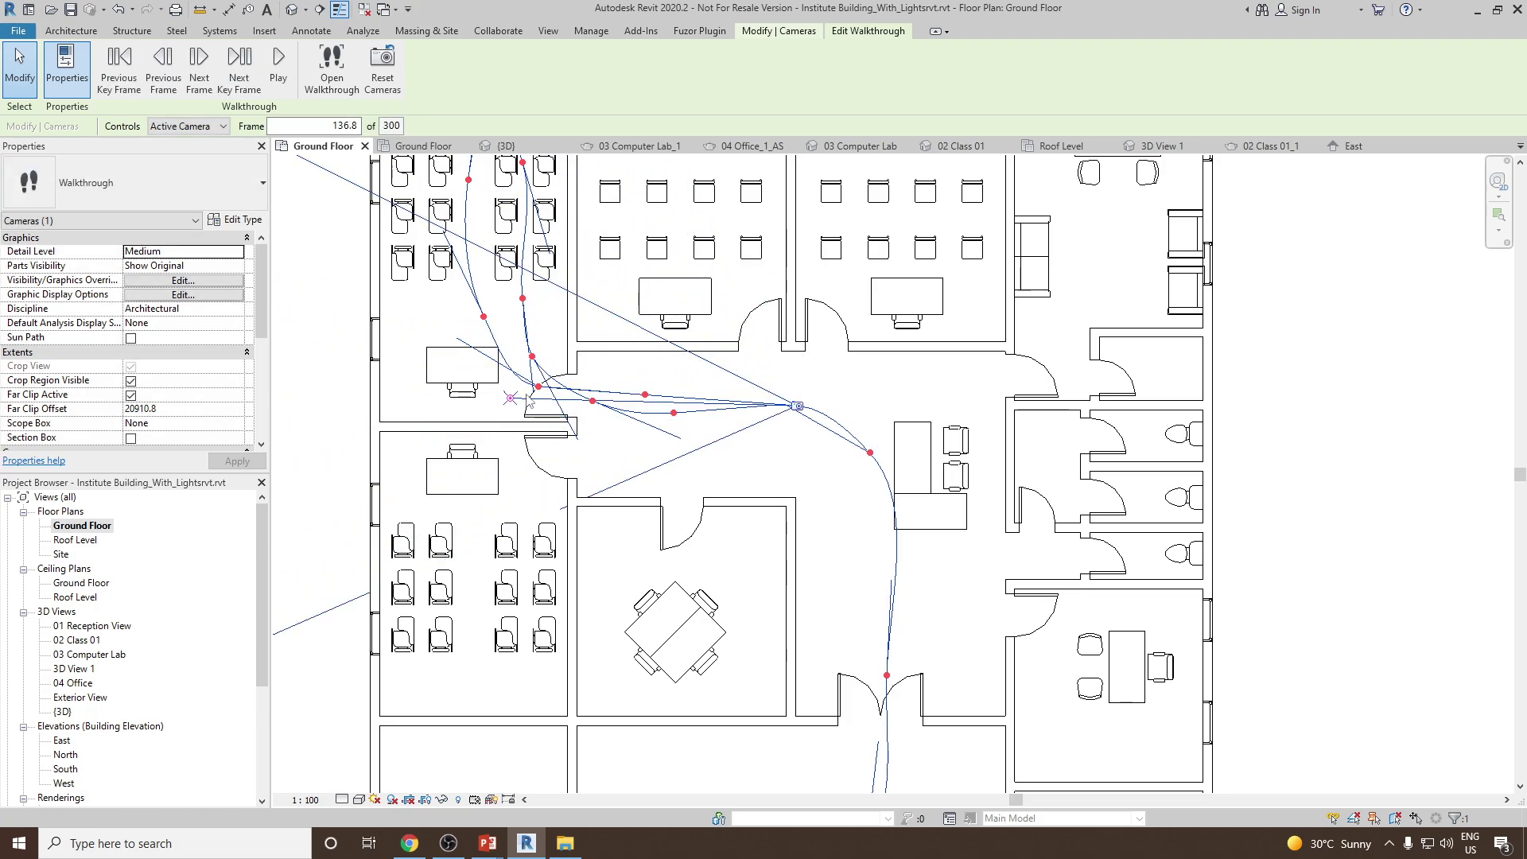
- Advance to the key frame at the northwest classroom's door and rotate the camera north into the classroom
{"action": "left_click", "coordinate": [239, 67]}
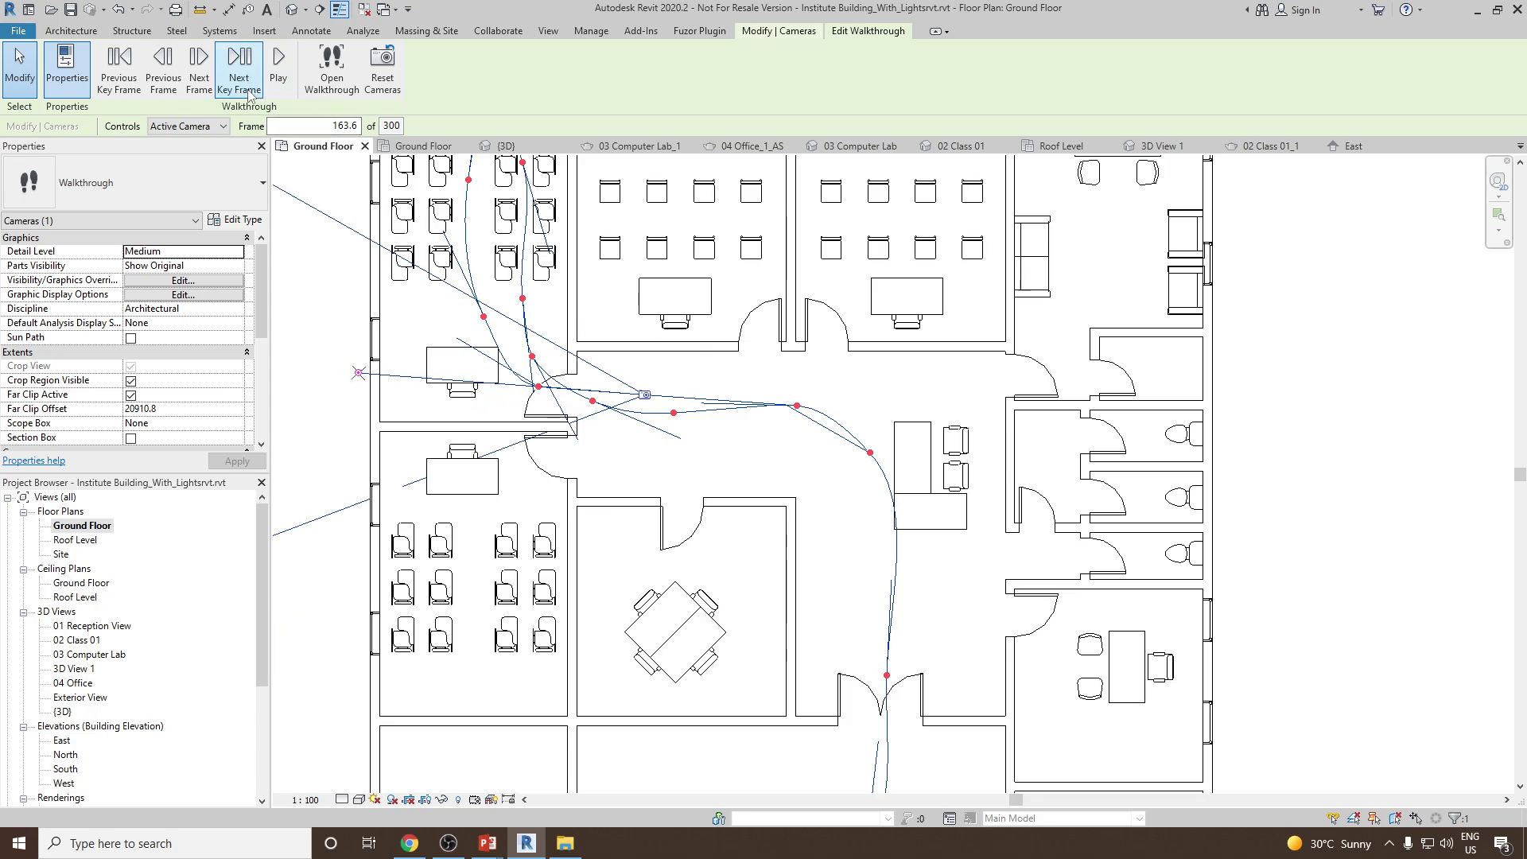
{"action": "left_click", "coordinate": [239, 68]}
{"action": "middle_click_drag", "start_coordinate": [530, 360], "coordinate": [626, 481]}
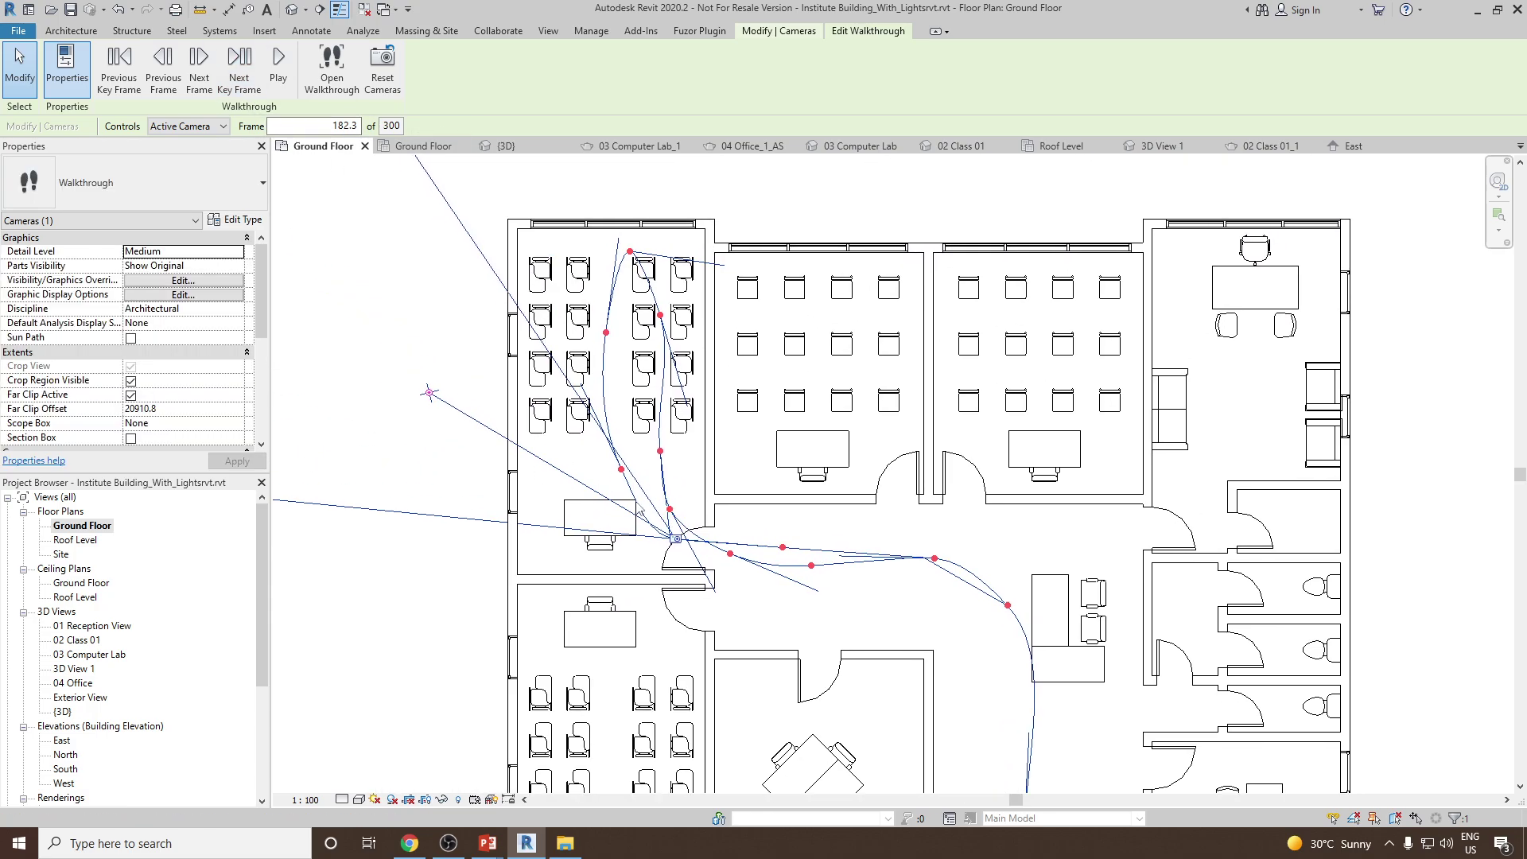
{"action": "left_click_drag", "start_coordinate": [434, 395], "coordinate": [503, 374]}
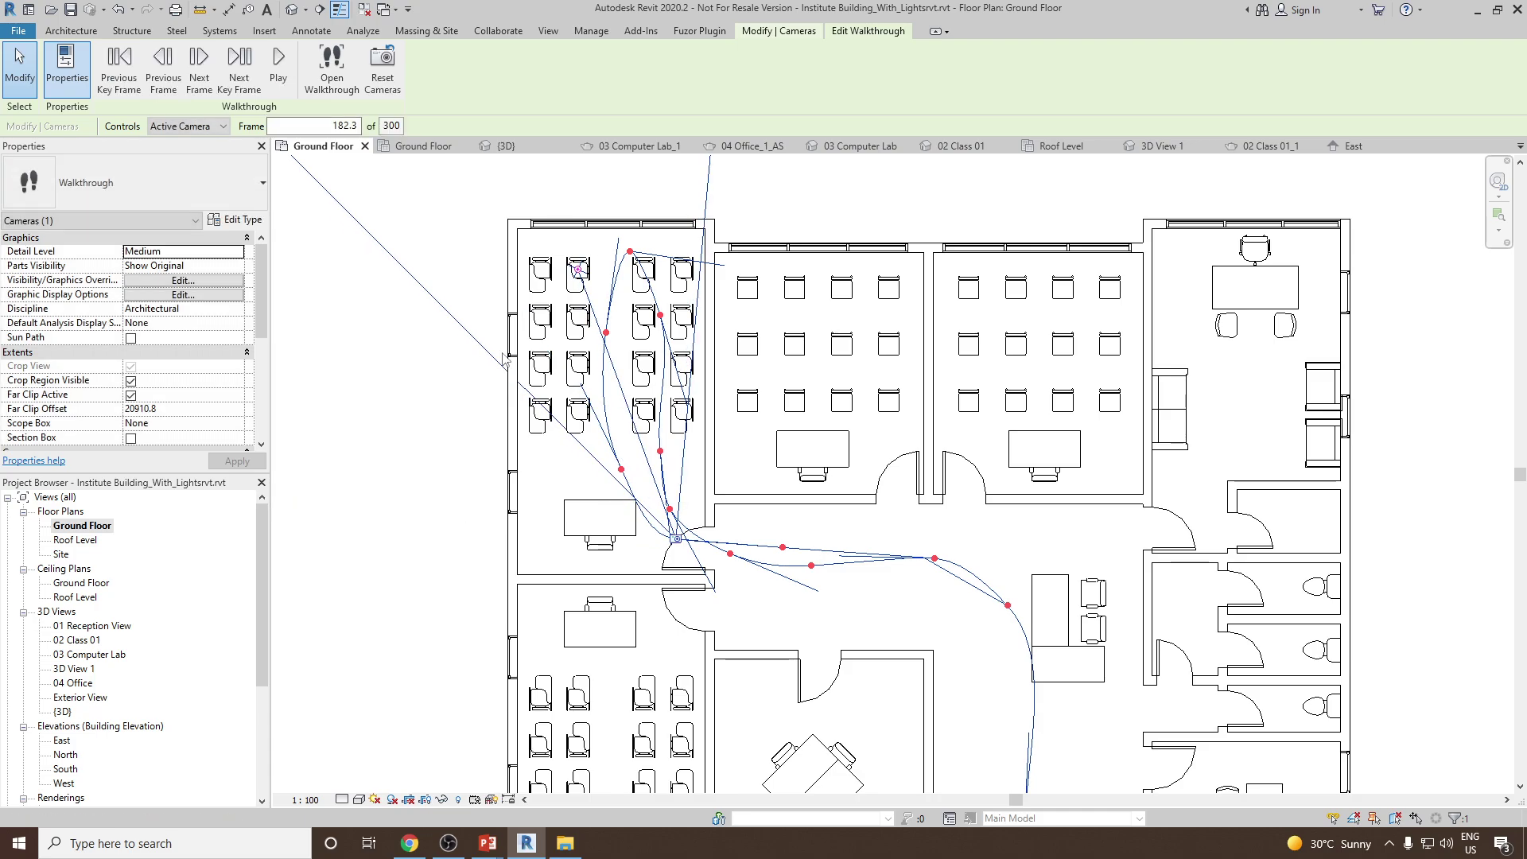
- Aim the camera north toward the window wall at the next two key frames inside the northwest classroom
{"action": "left_click", "coordinate": [239, 67]}
{"action": "left_click_drag", "start_coordinate": [525, 226], "coordinate": [616, 209]}
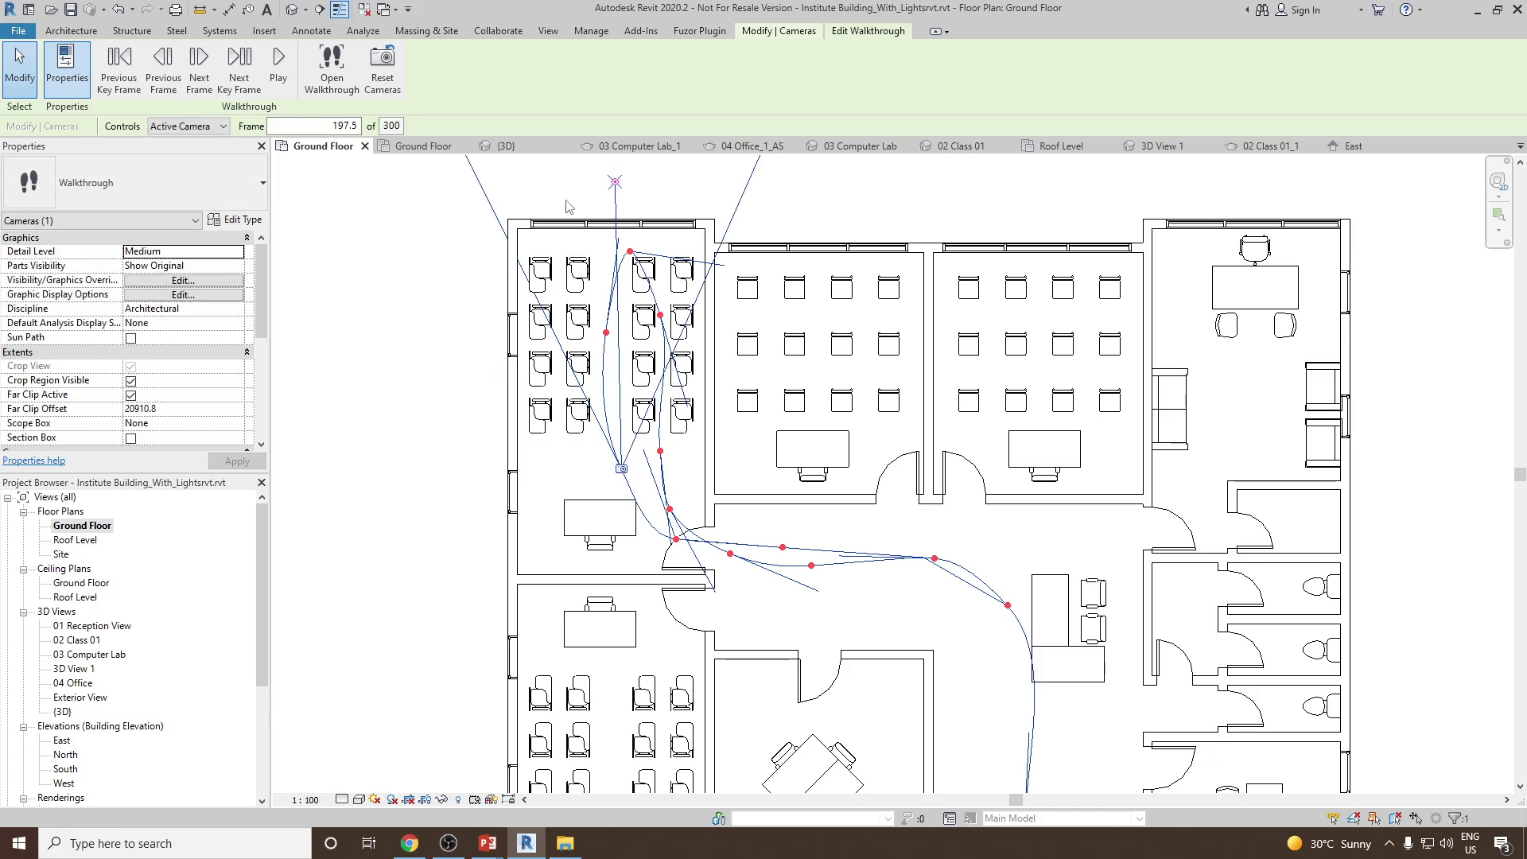
{"action": "left_click", "coordinate": [238, 68]}
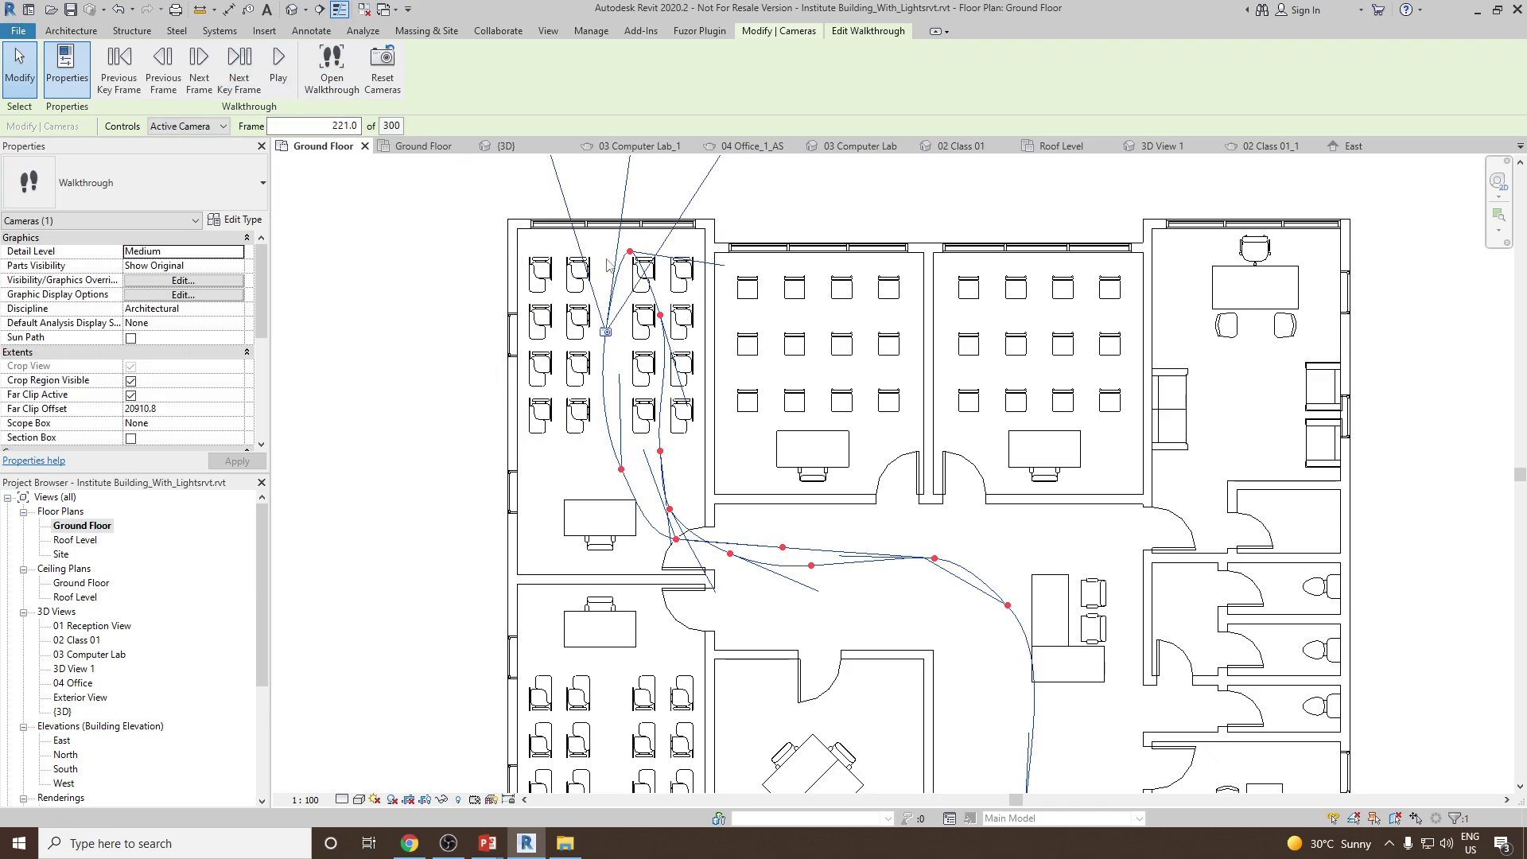
{"action": "middle_click_drag", "start_coordinate": [618, 269], "coordinate": [576, 383]}
{"action": "left_click_drag", "start_coordinate": [601, 182], "coordinate": [580, 317]}
{"action": "middle_click_drag", "start_coordinate": [580, 317], "coordinate": [575, 356]}
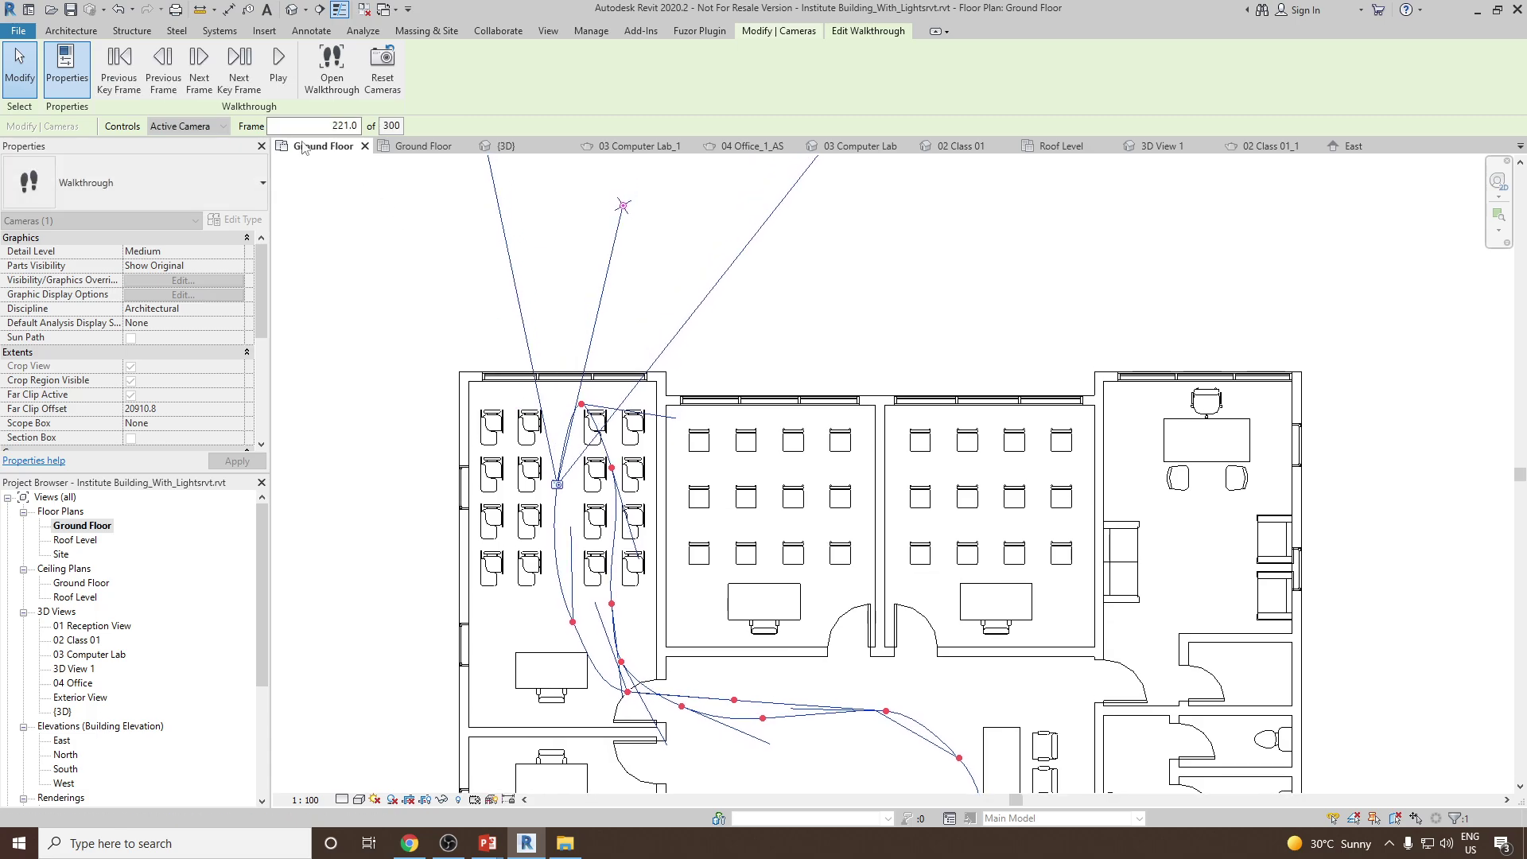
- Turn the camera south at the key frame by the classroom's north wall, looking back through the room, and advance along the return path
{"action": "left_click", "coordinate": [239, 68]}
{"action": "scroll", "coordinate": [577, 316], "scroll_direction": "down", "scroll_amount": 1}
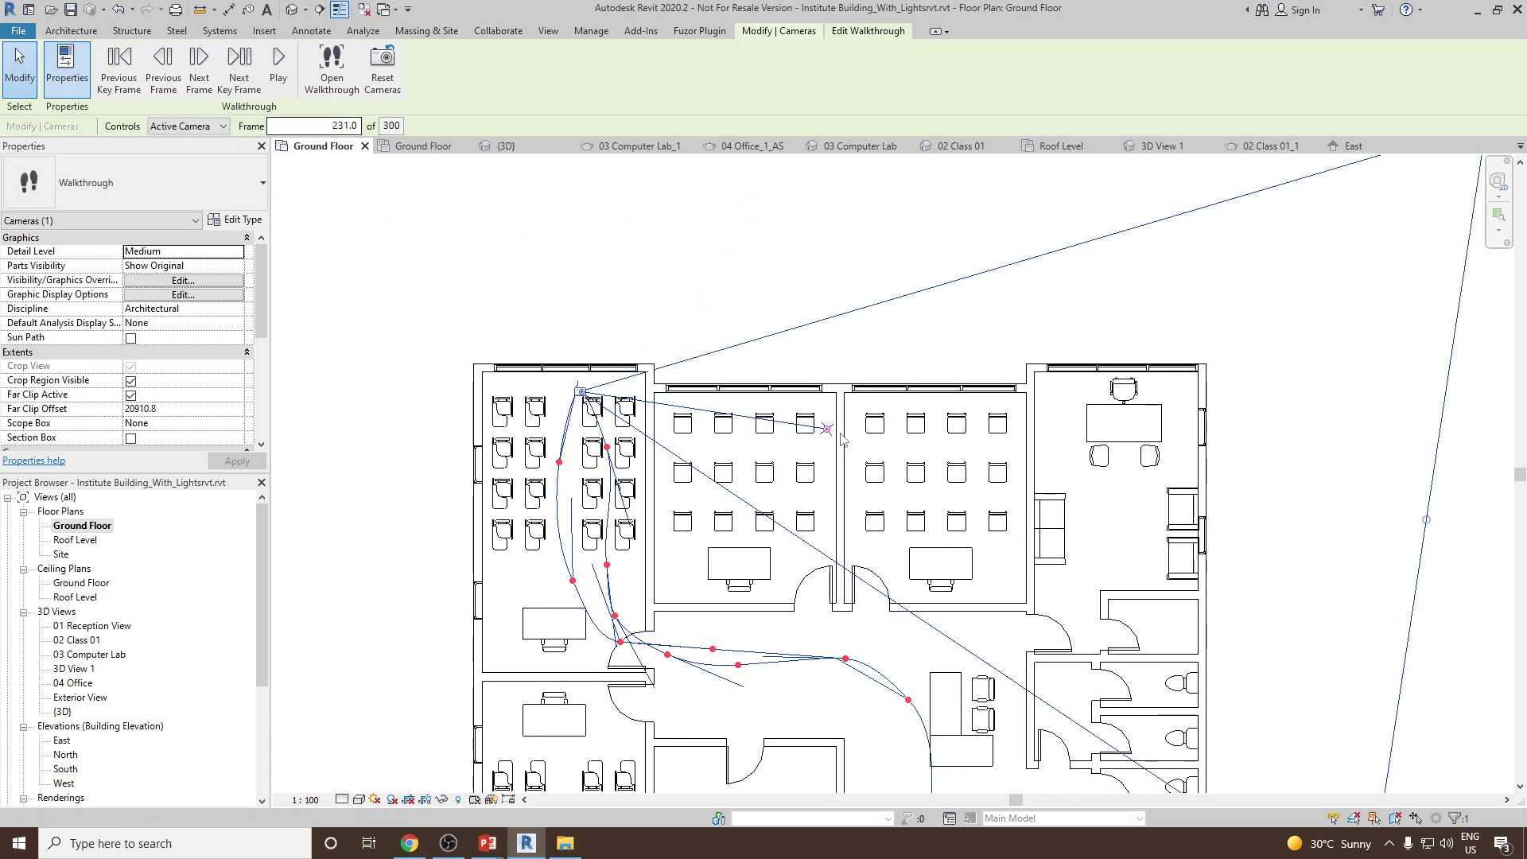
{"action": "left_click", "coordinate": [817, 471]}
{"action": "left_click", "coordinate": [861, 422]}
{"action": "left_click_drag", "start_coordinate": [829, 432], "coordinate": [607, 697]}
{"action": "left_click", "coordinate": [239, 63]}
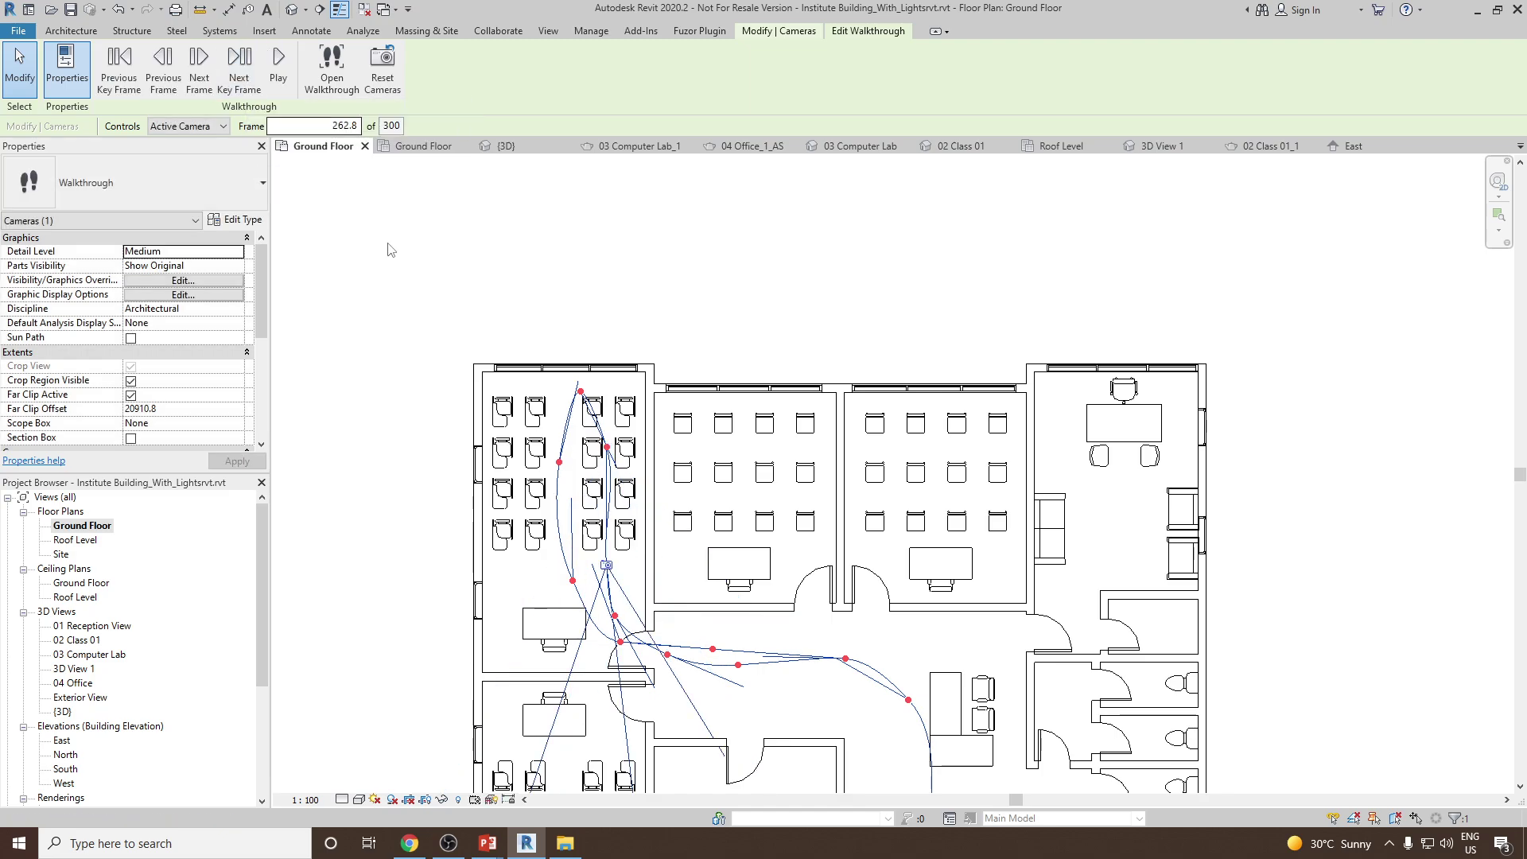
- Rotate the camera southeast toward the corridor at the return-path key frame beside the classroom's front row of chairs
{"action": "middle_click_drag", "start_coordinate": [590, 583], "coordinate": [589, 406]}
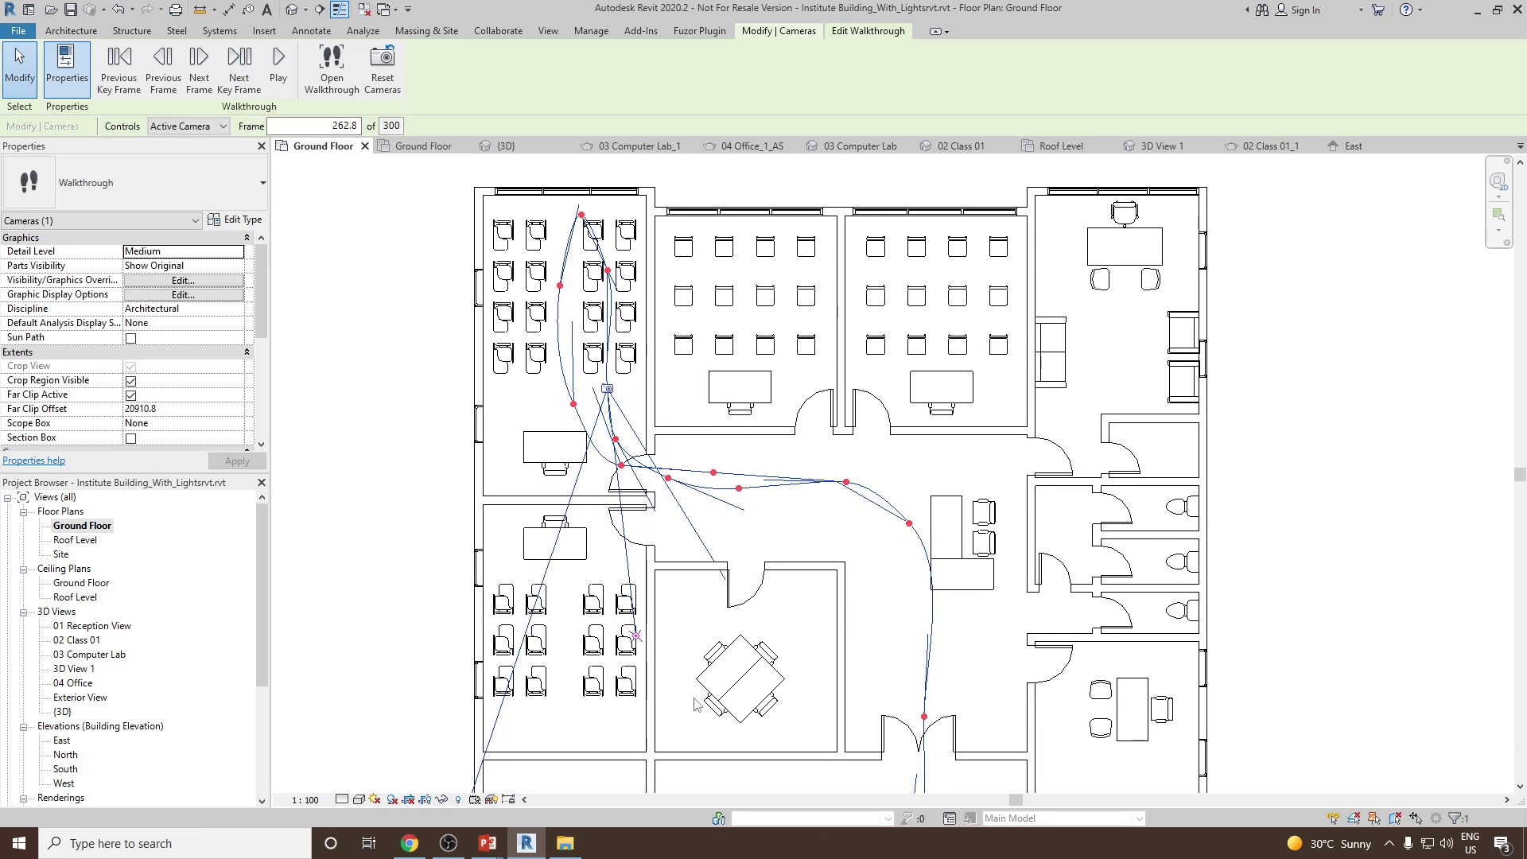
{"action": "left_click_drag", "start_coordinate": [632, 636], "coordinate": [736, 658]}
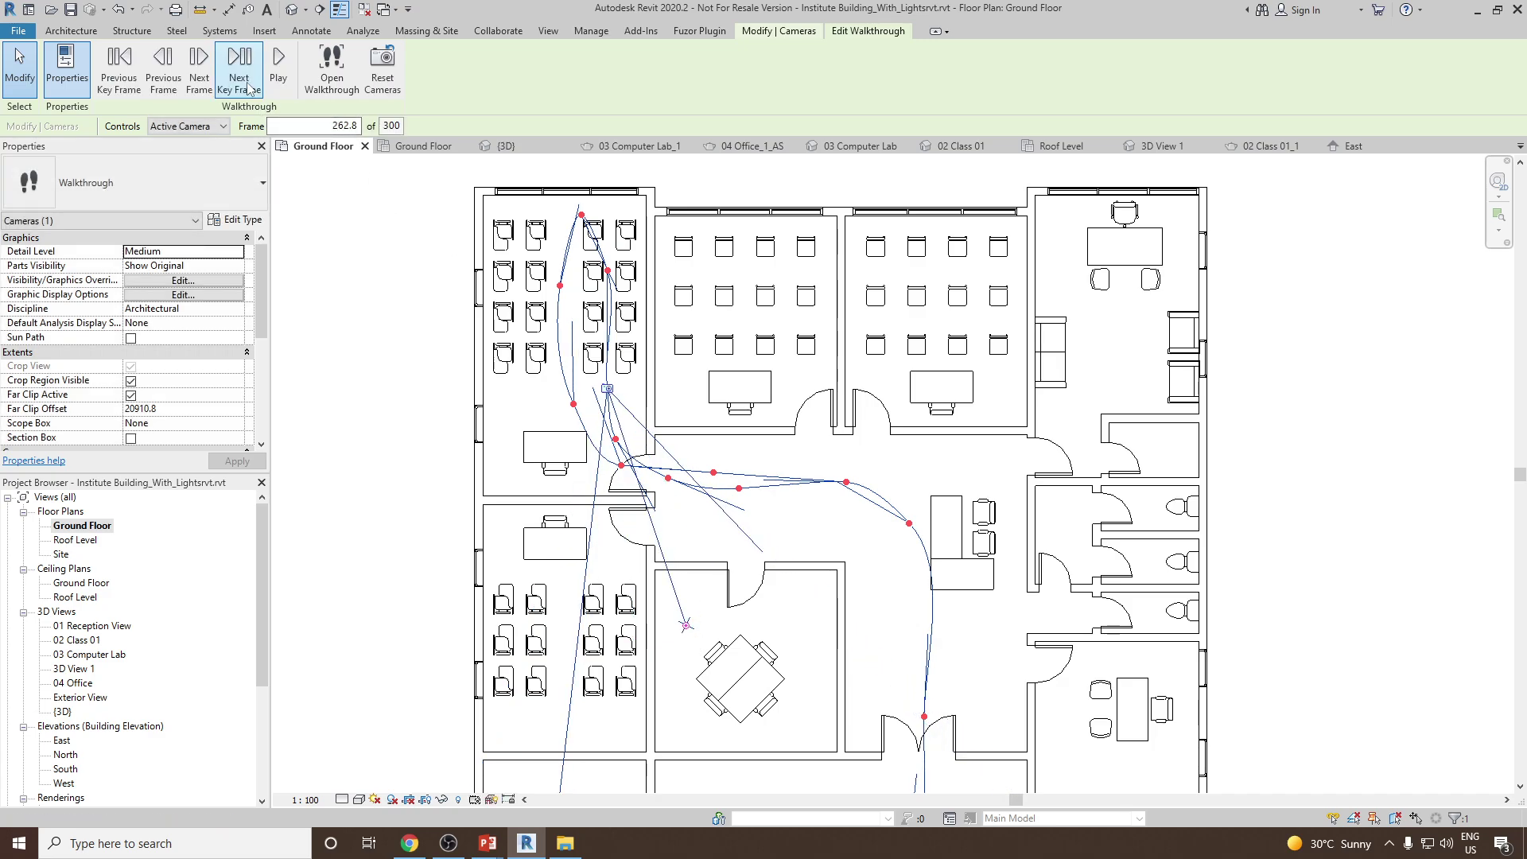
{"action": "left_click_drag", "start_coordinate": [736, 657], "coordinate": [761, 641]}
- Point the camera east toward the reception desk at the last two key frames in the corridor
{"action": "left_click", "coordinate": [249, 89]}
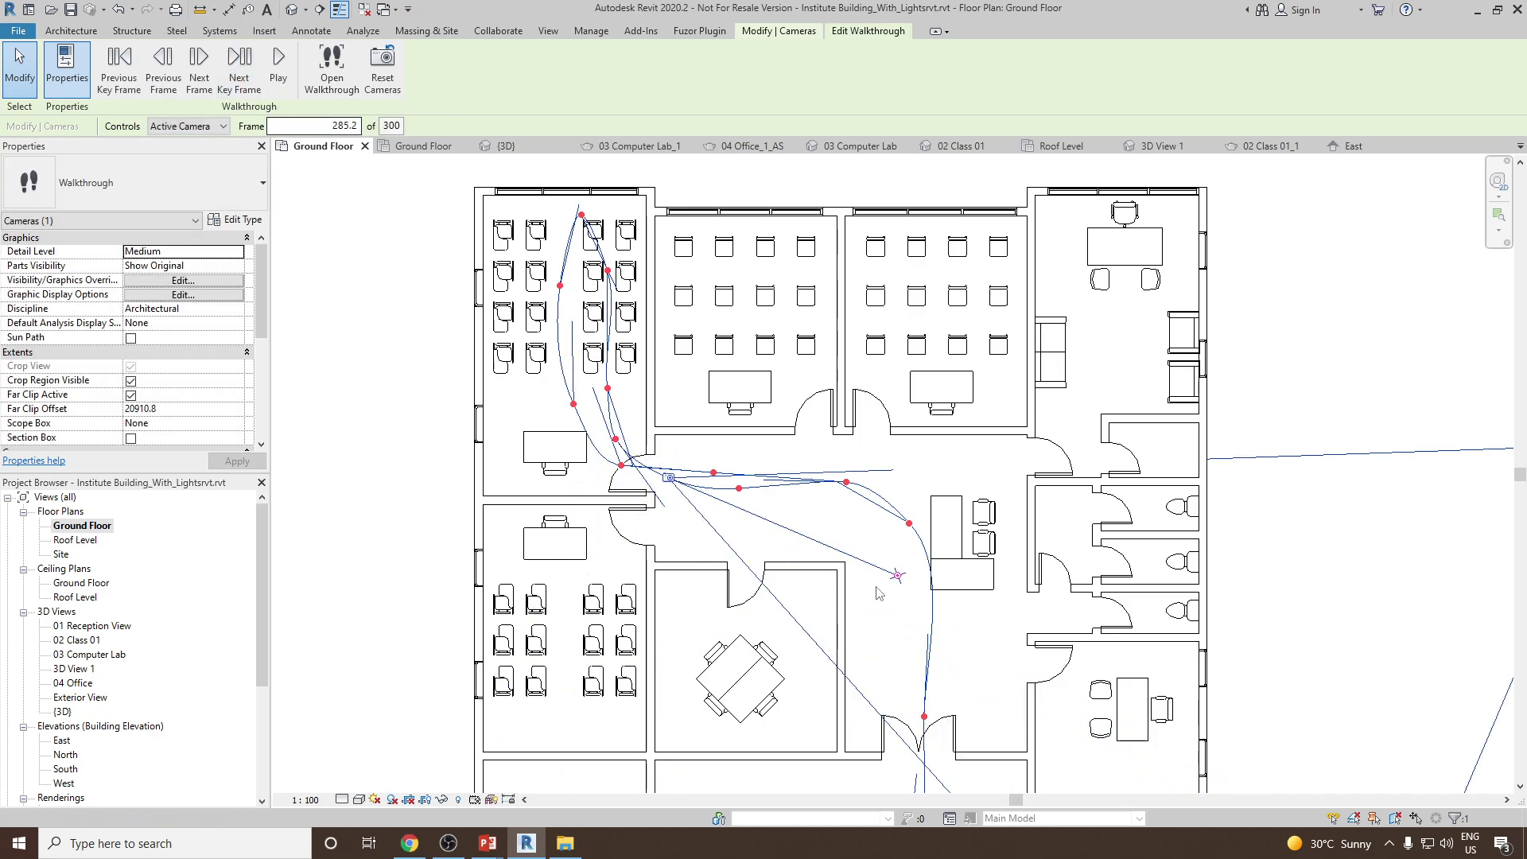
{"action": "left_click_drag", "start_coordinate": [899, 576], "coordinate": [908, 547]}
{"action": "left_click", "coordinate": [234, 88]}
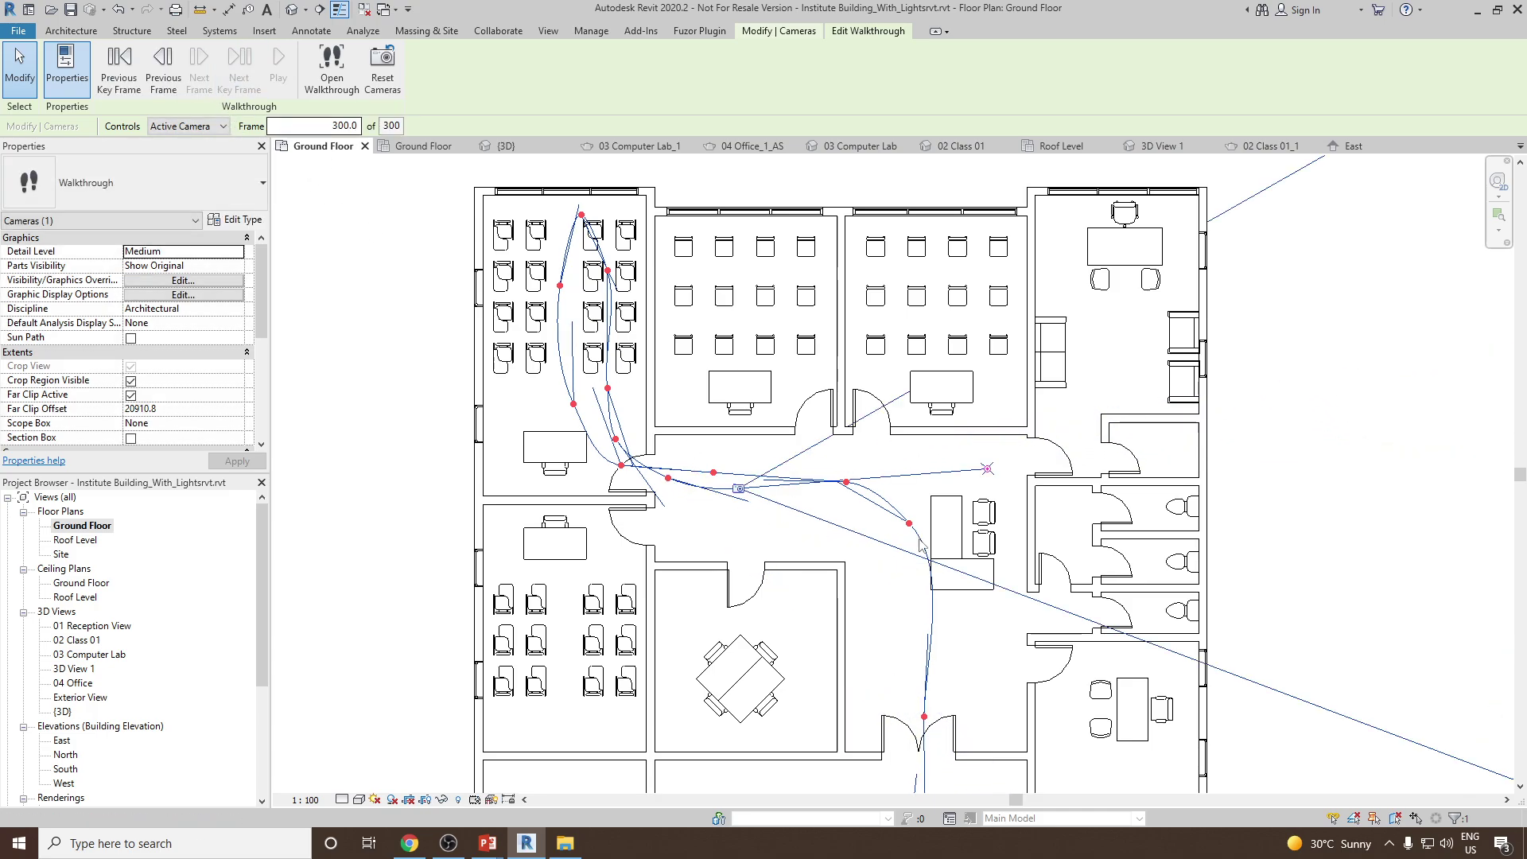
{"action": "left_click_drag", "start_coordinate": [996, 473], "coordinate": [997, 496]}
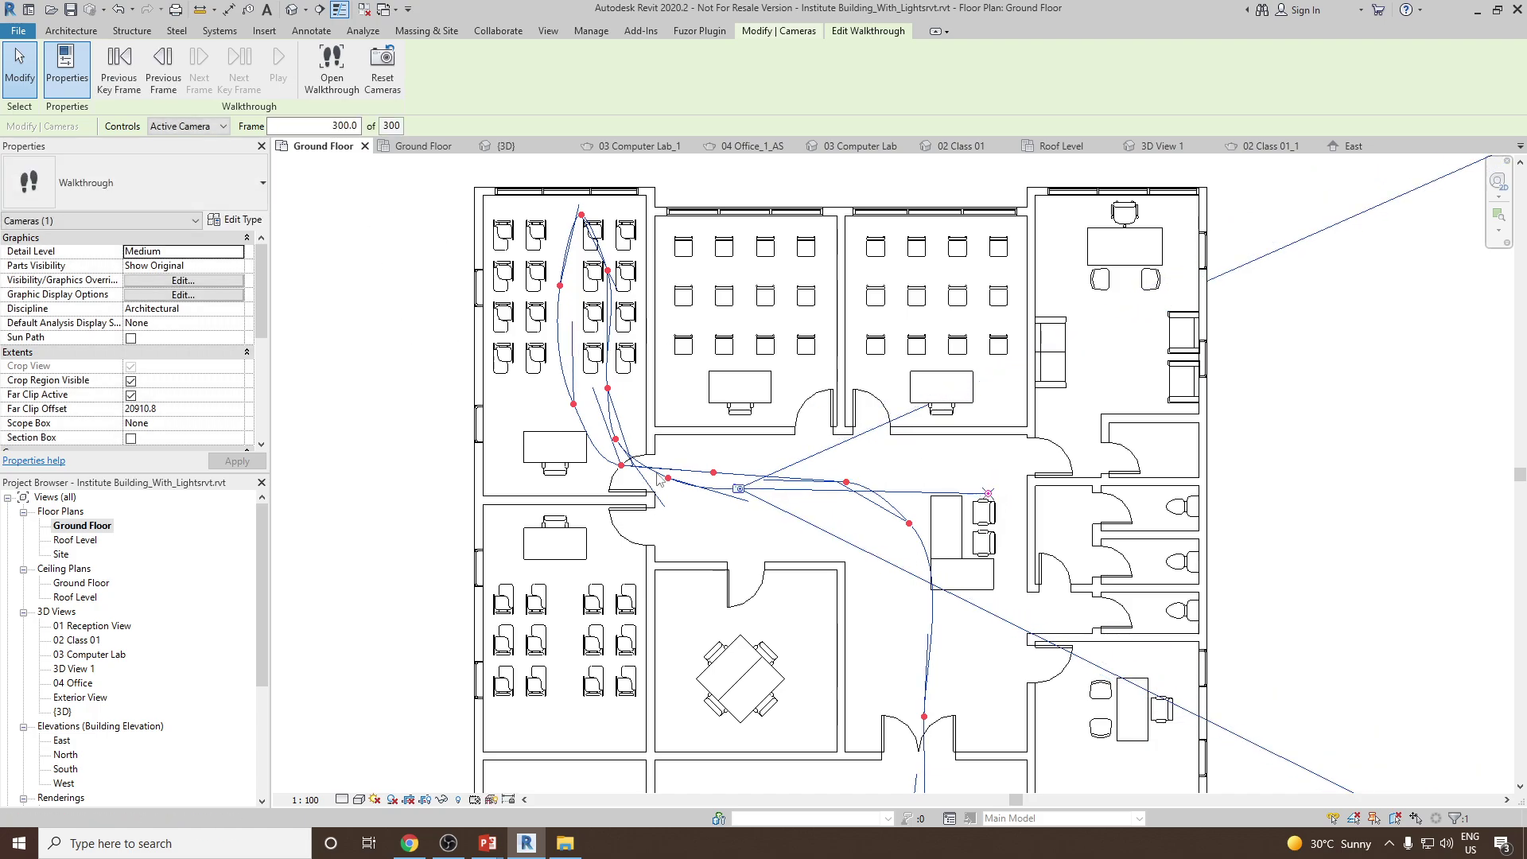
- Open the walkthrough's camera view and enlarge its crop region outward on all four sides
{"action": "scroll", "coordinate": [757, 436], "scroll_direction": "down", "scroll_amount": 2}
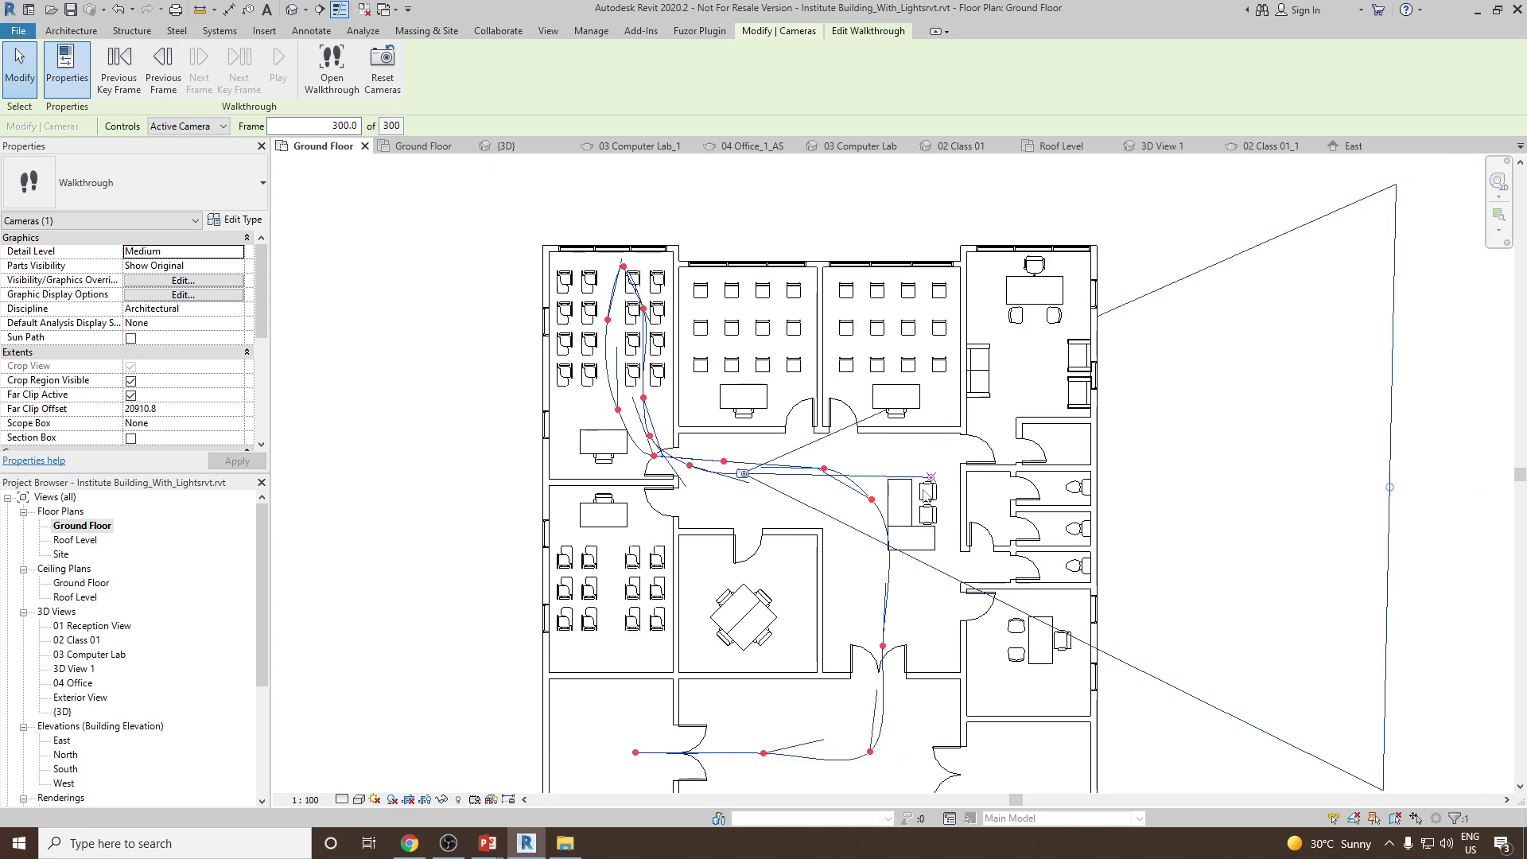
{"action": "scroll", "coordinate": [926, 493], "scroll_direction": "down", "scroll_amount": 2}
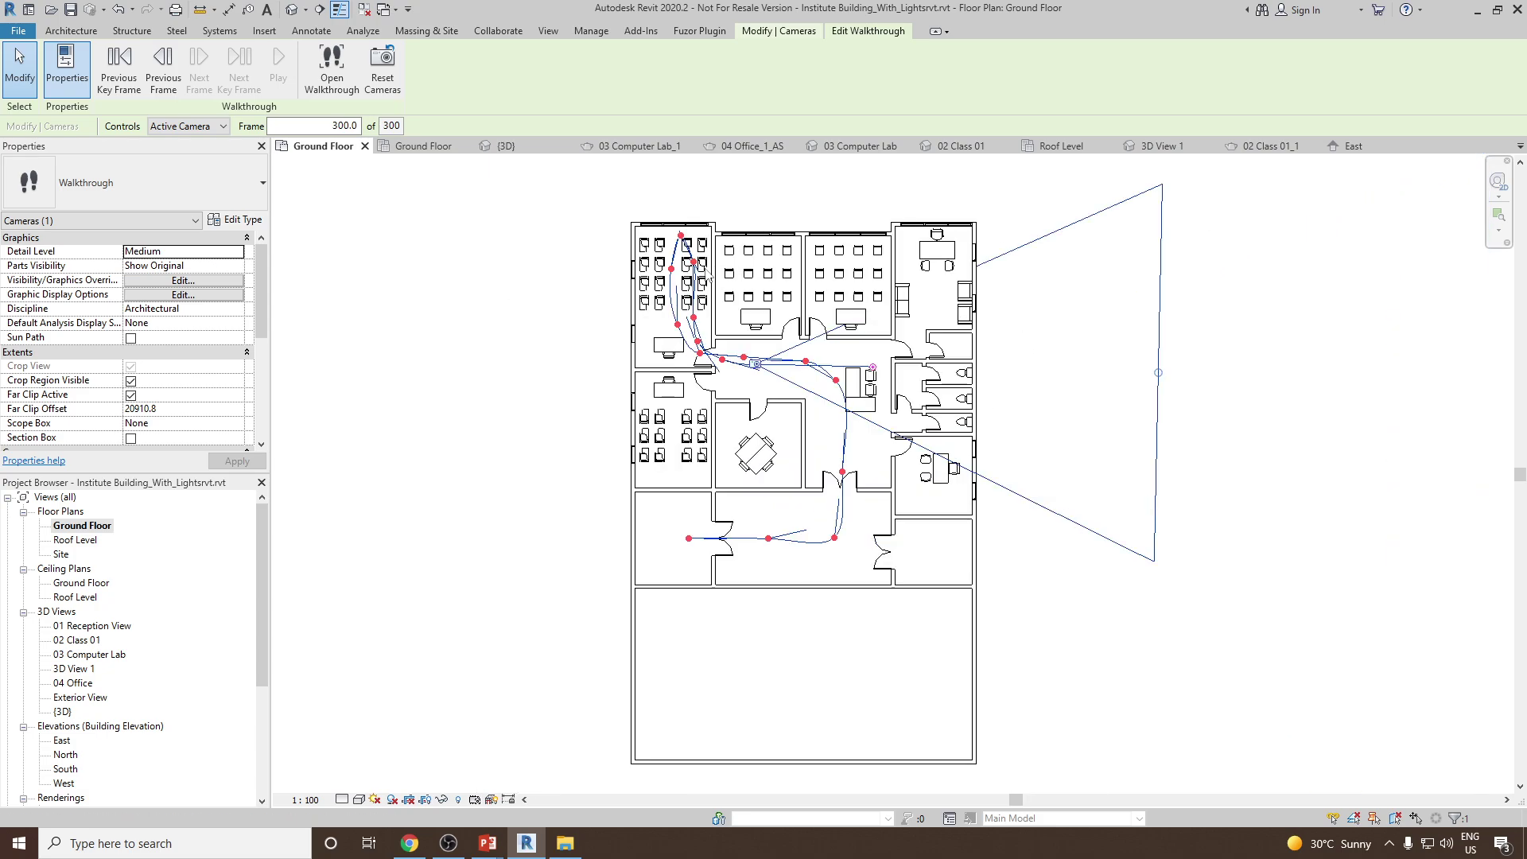
{"action": "left_click", "coordinate": [332, 70]}
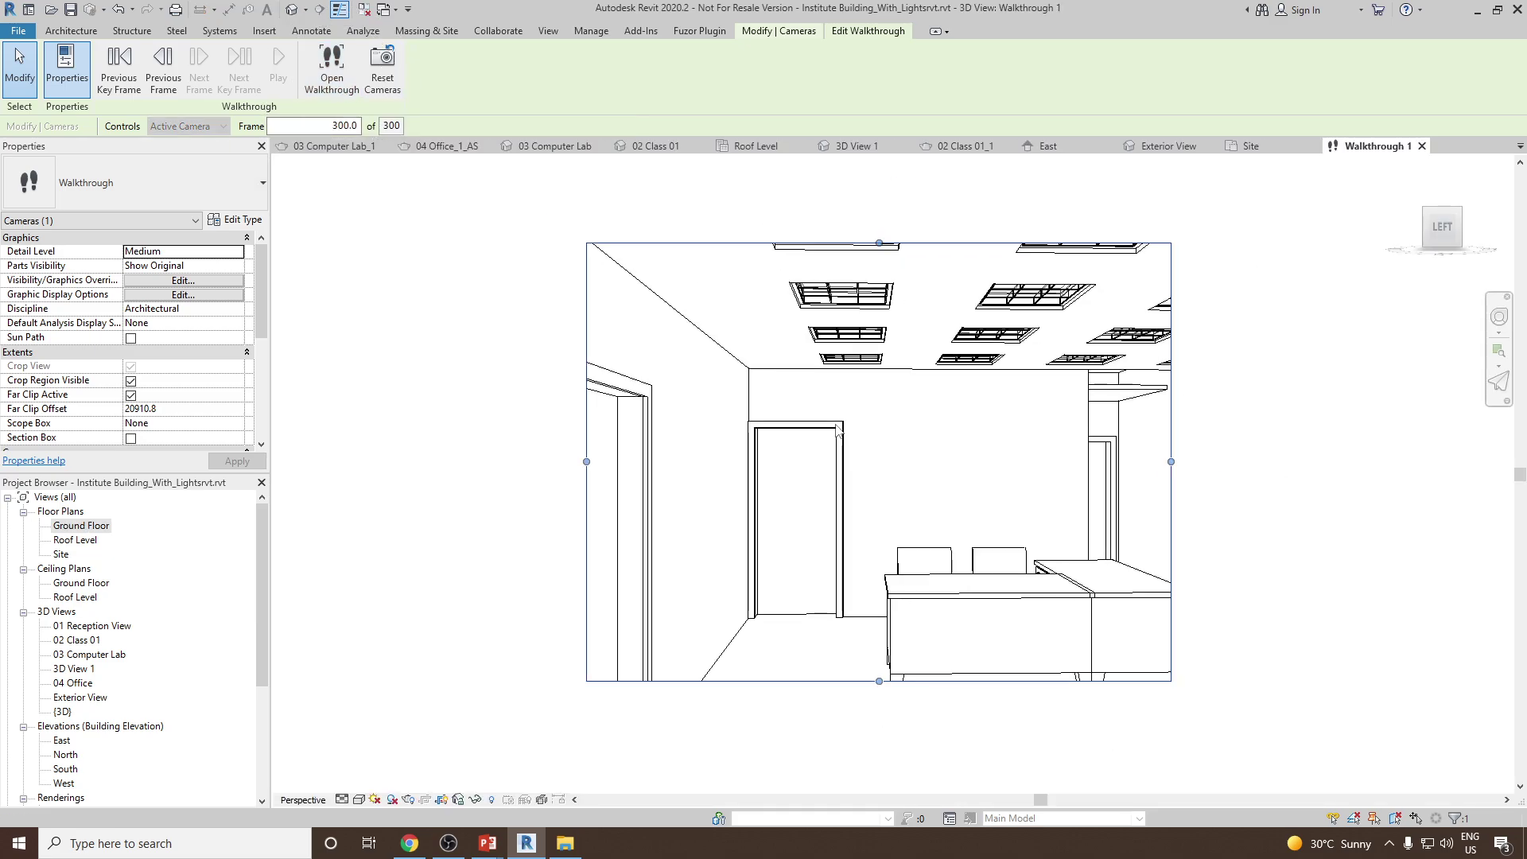
{"action": "left_click_drag", "start_coordinate": [1129, 459], "coordinate": [1272, 460]}
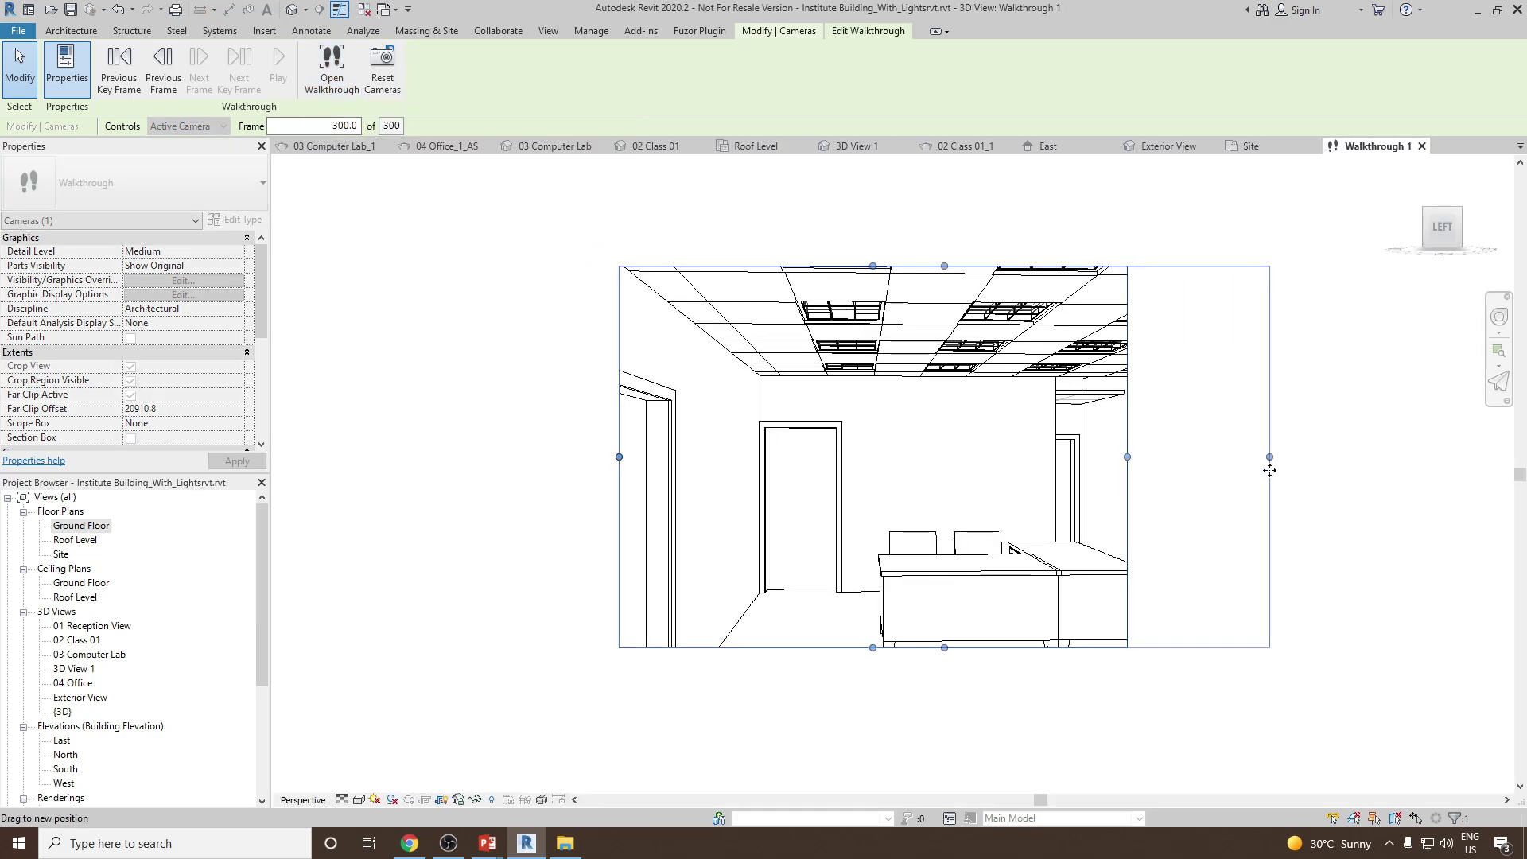
{"action": "left_click_drag", "start_coordinate": [619, 439], "coordinate": [508, 439]}
{"action": "left_click_drag", "start_coordinate": [888, 265], "coordinate": [888, 242]}
{"action": "left_click_drag", "start_coordinate": [889, 648], "coordinate": [889, 707]}
{"action": "left_click_drag", "start_coordinate": [1270, 475], "coordinate": [1233, 491]}
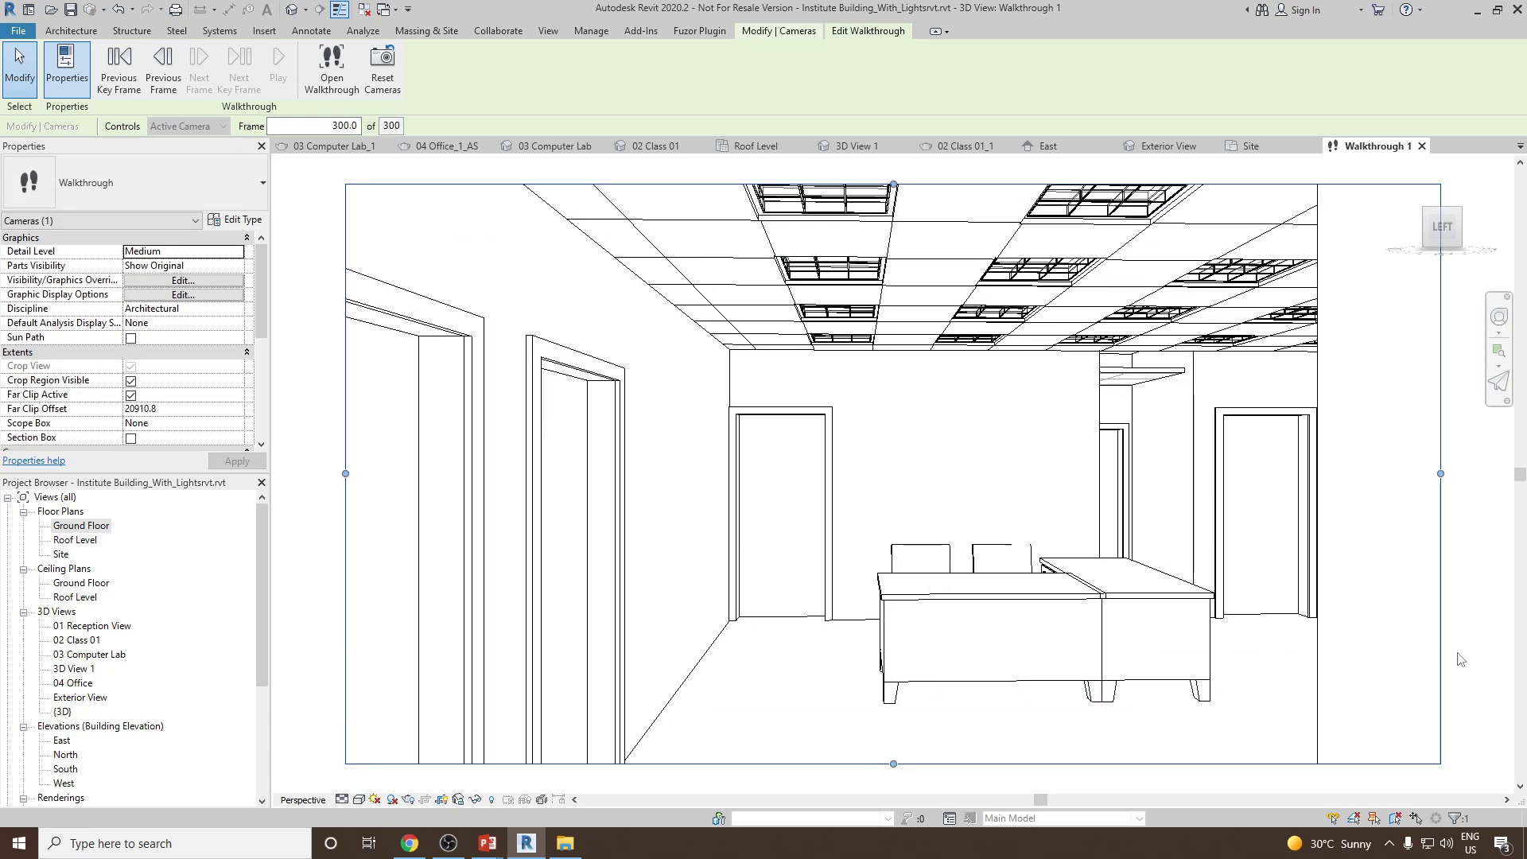
- Set the walkthrough view's detail level to Fine and its visual style to Realistic
{"action": "key", "text": "Escape"}
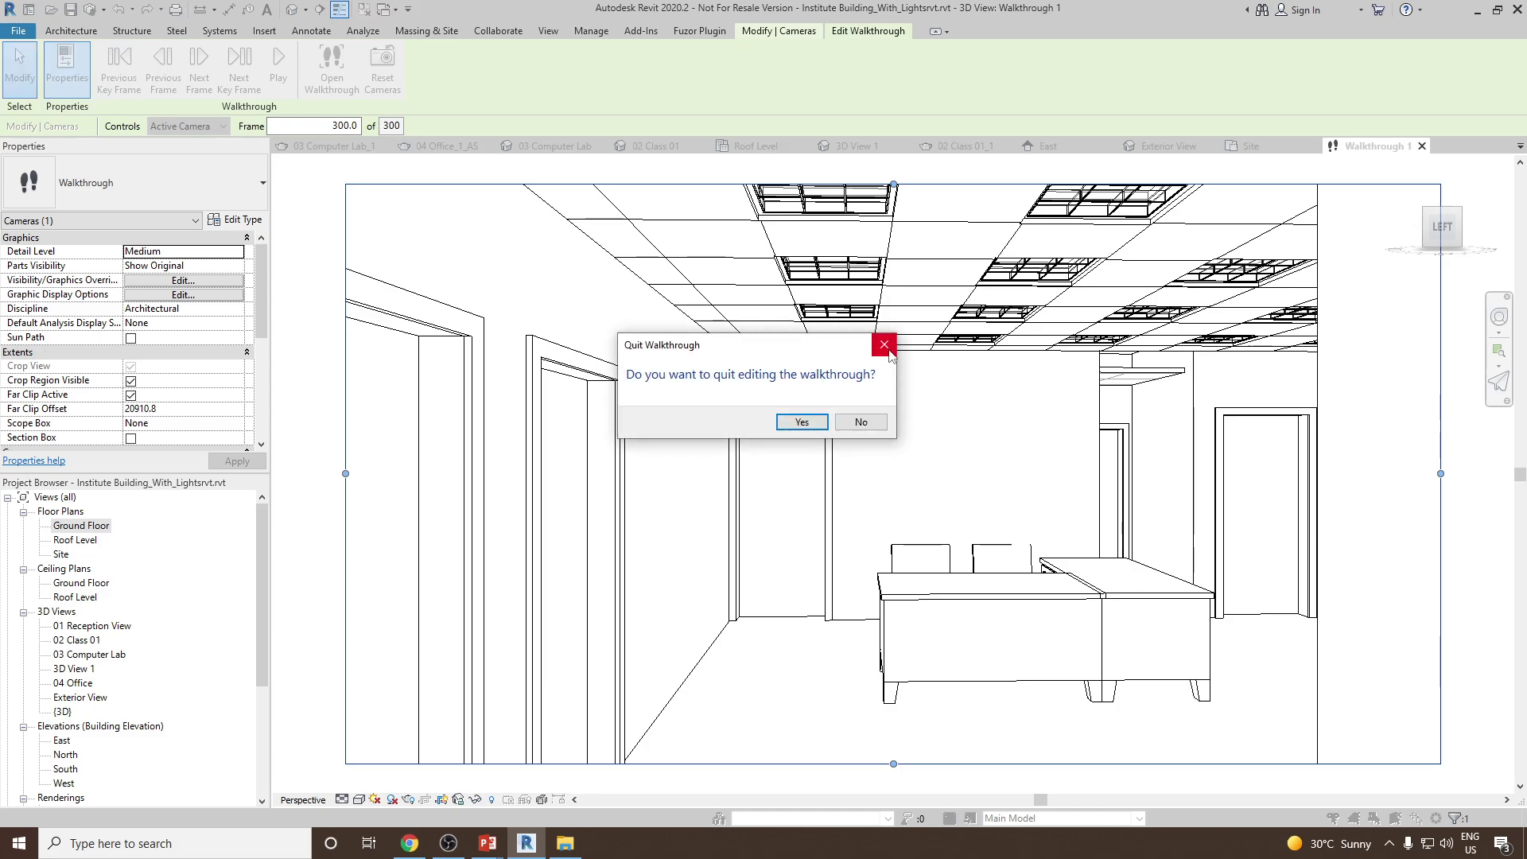
{"action": "left_click", "coordinate": [880, 428]}
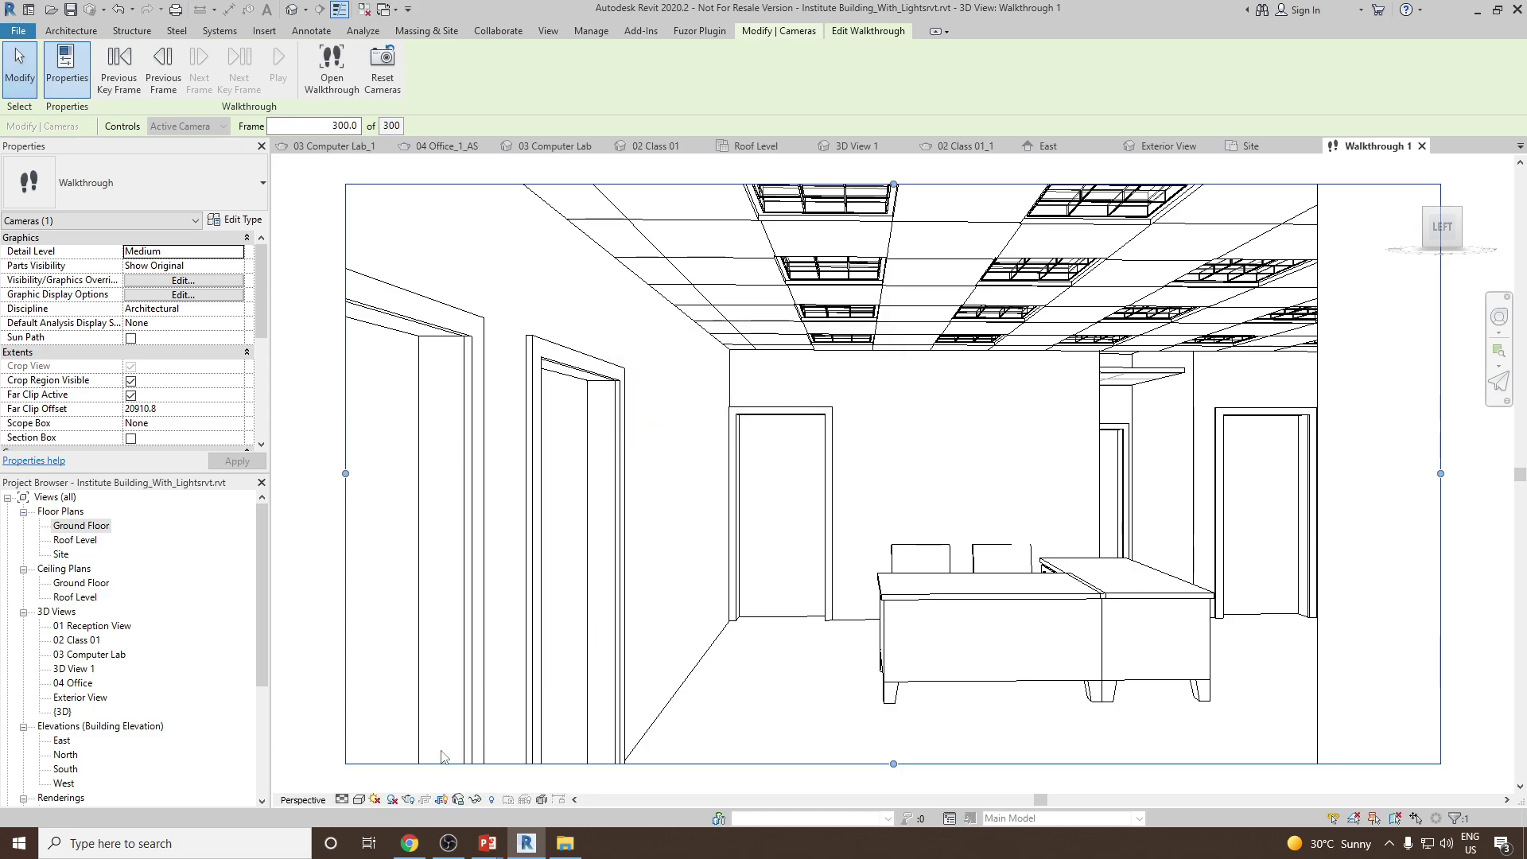
{"action": "left_click", "coordinate": [342, 799]}
{"action": "left_click", "coordinate": [358, 775]}
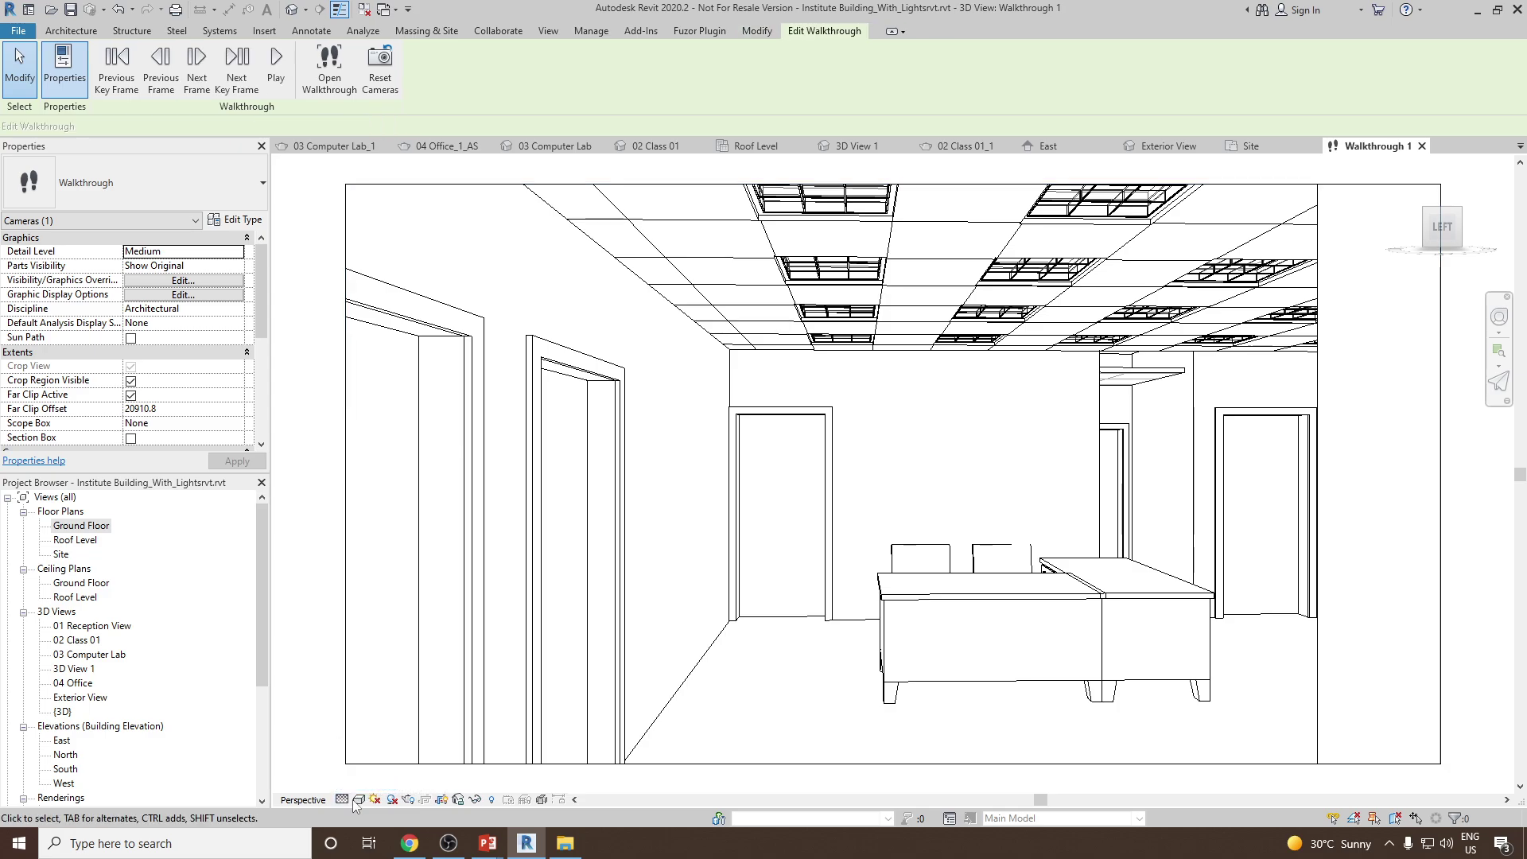
{"action": "left_click", "coordinate": [359, 800]}
{"action": "left_click", "coordinate": [365, 771]}
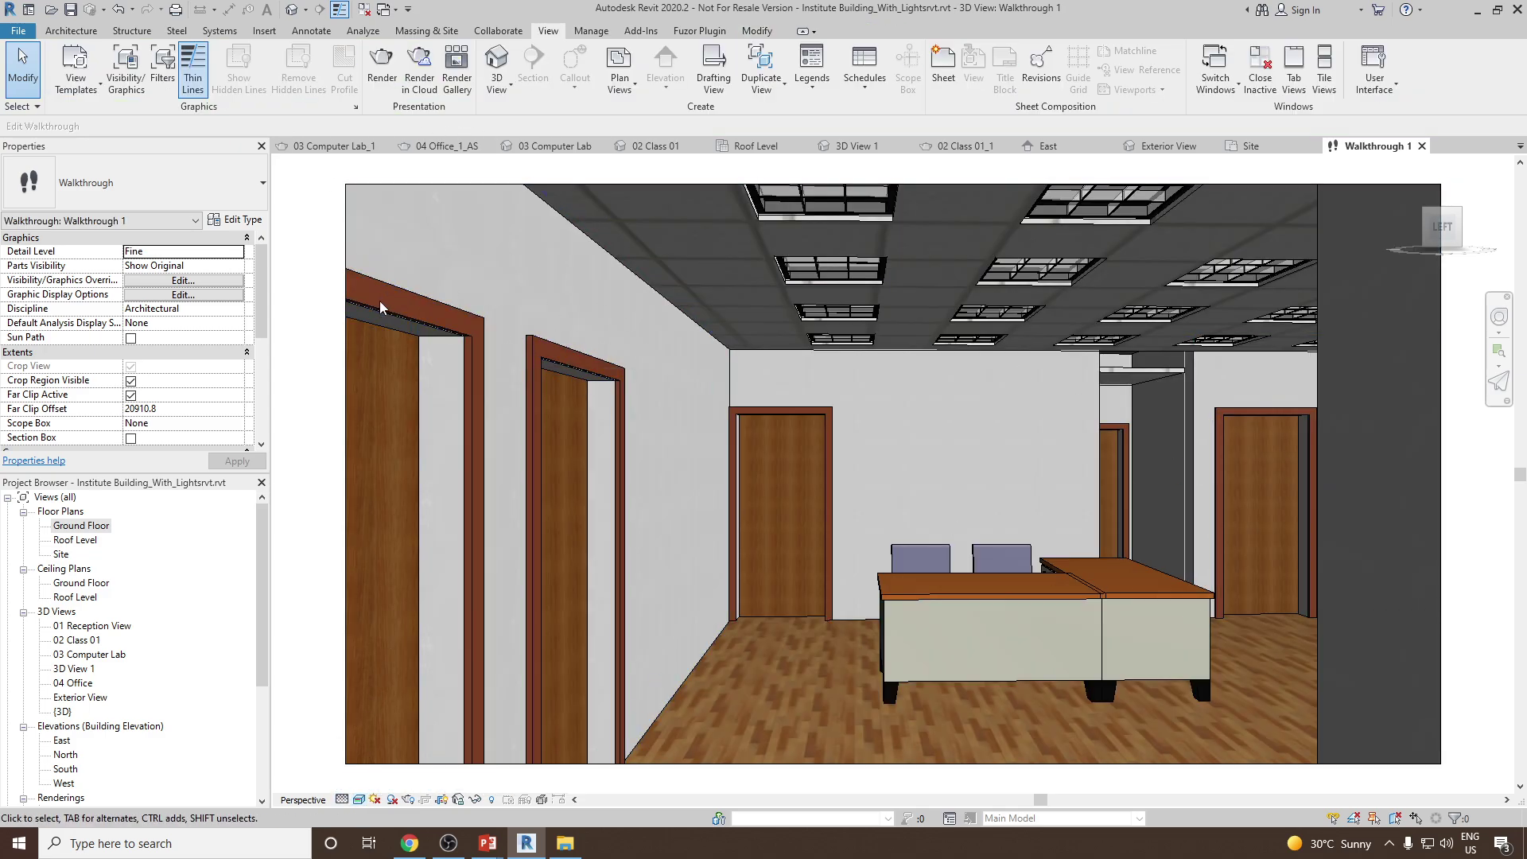
- Select the walkthrough's crop boundary, start editing the walkthrough and set its active frame to 1
{"action": "left_click", "coordinate": [348, 301]}
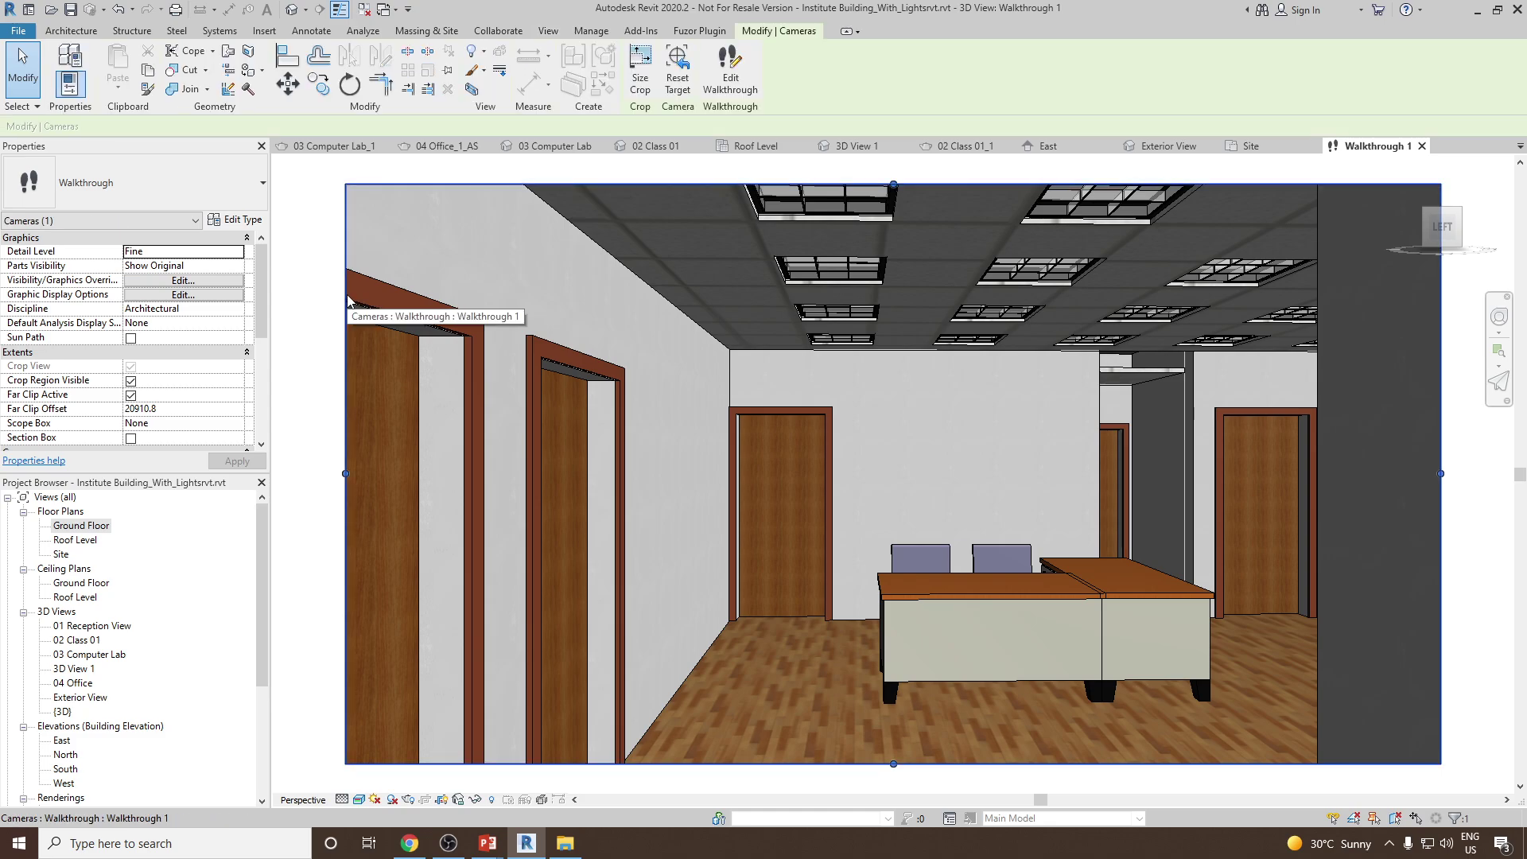
{"action": "left_click", "coordinate": [740, 78]}
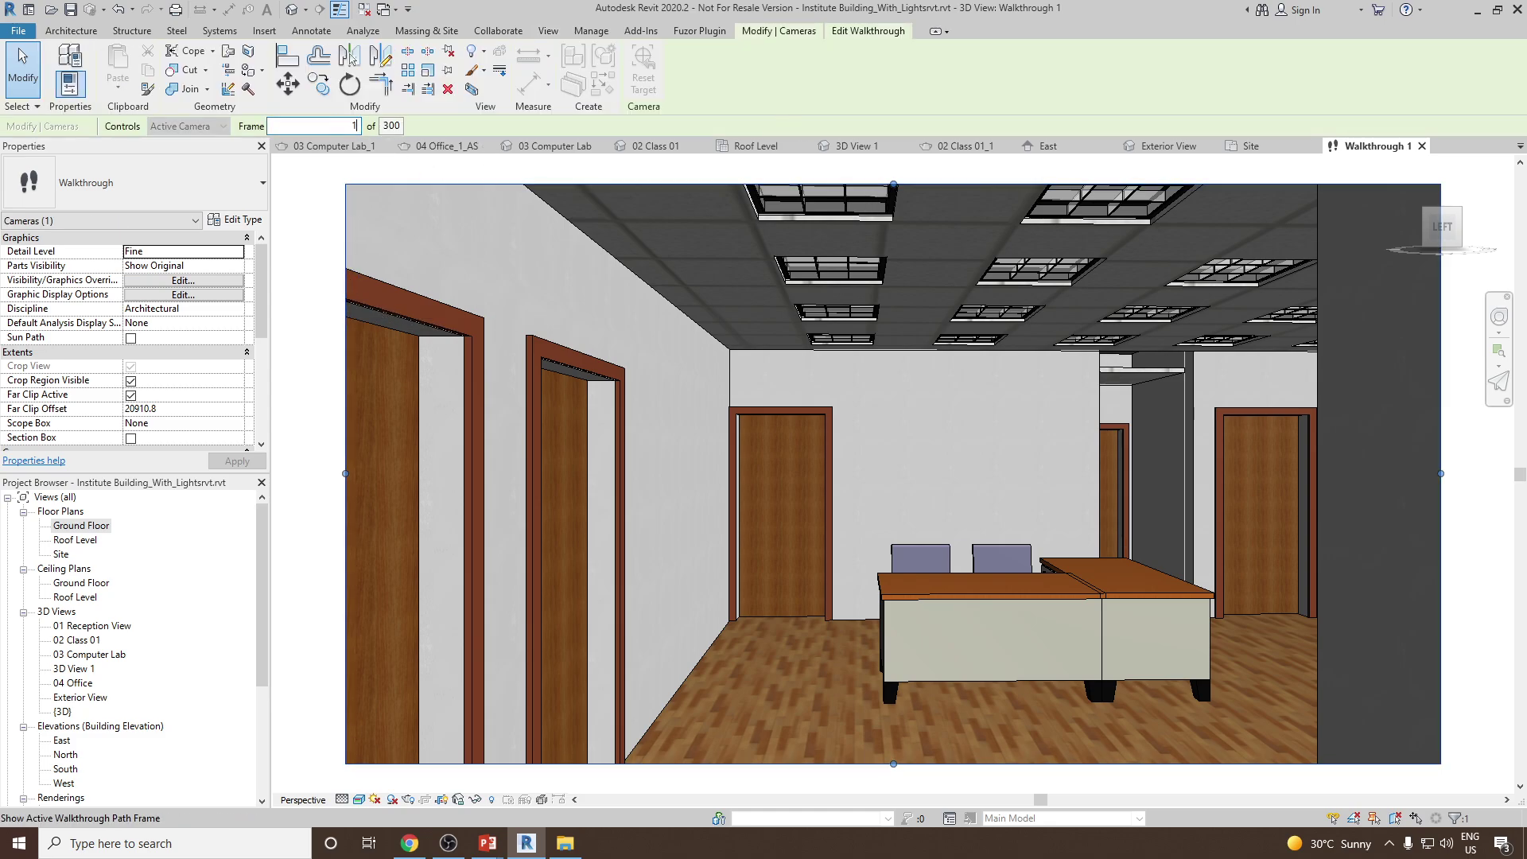
{"action": "type", "text": "1"}
{"action": "key", "text": "Return"}
- Extend the crop region's lower edge downward and widen both sides to frame the whole entrance double door
{"action": "scroll", "coordinate": [842, 350], "scroll_direction": "down", "scroll_amount": 3}
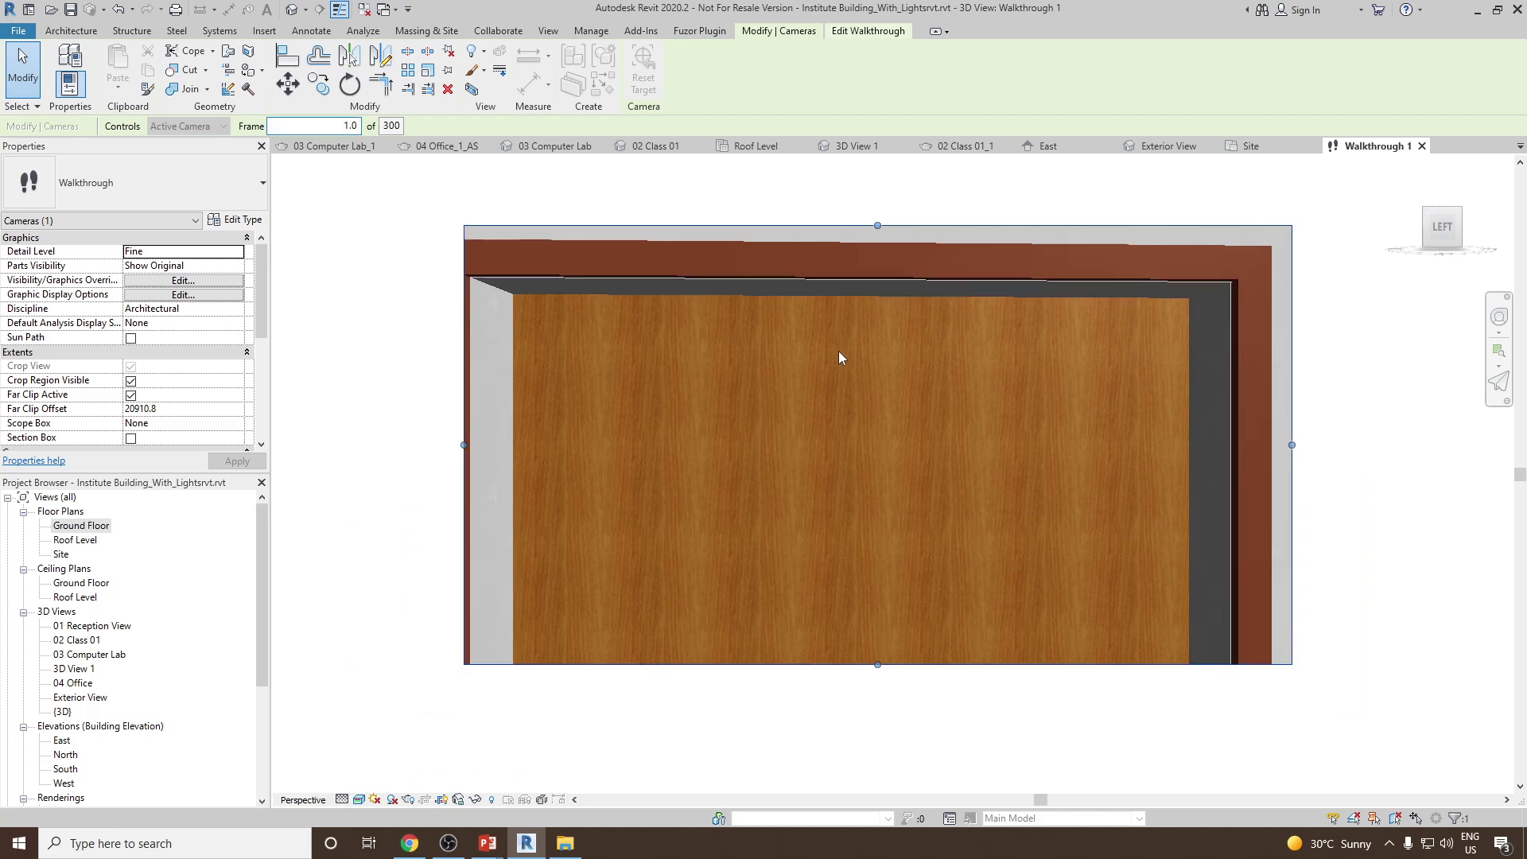
{"action": "left_click_drag", "start_coordinate": [870, 587], "coordinate": [889, 715]}
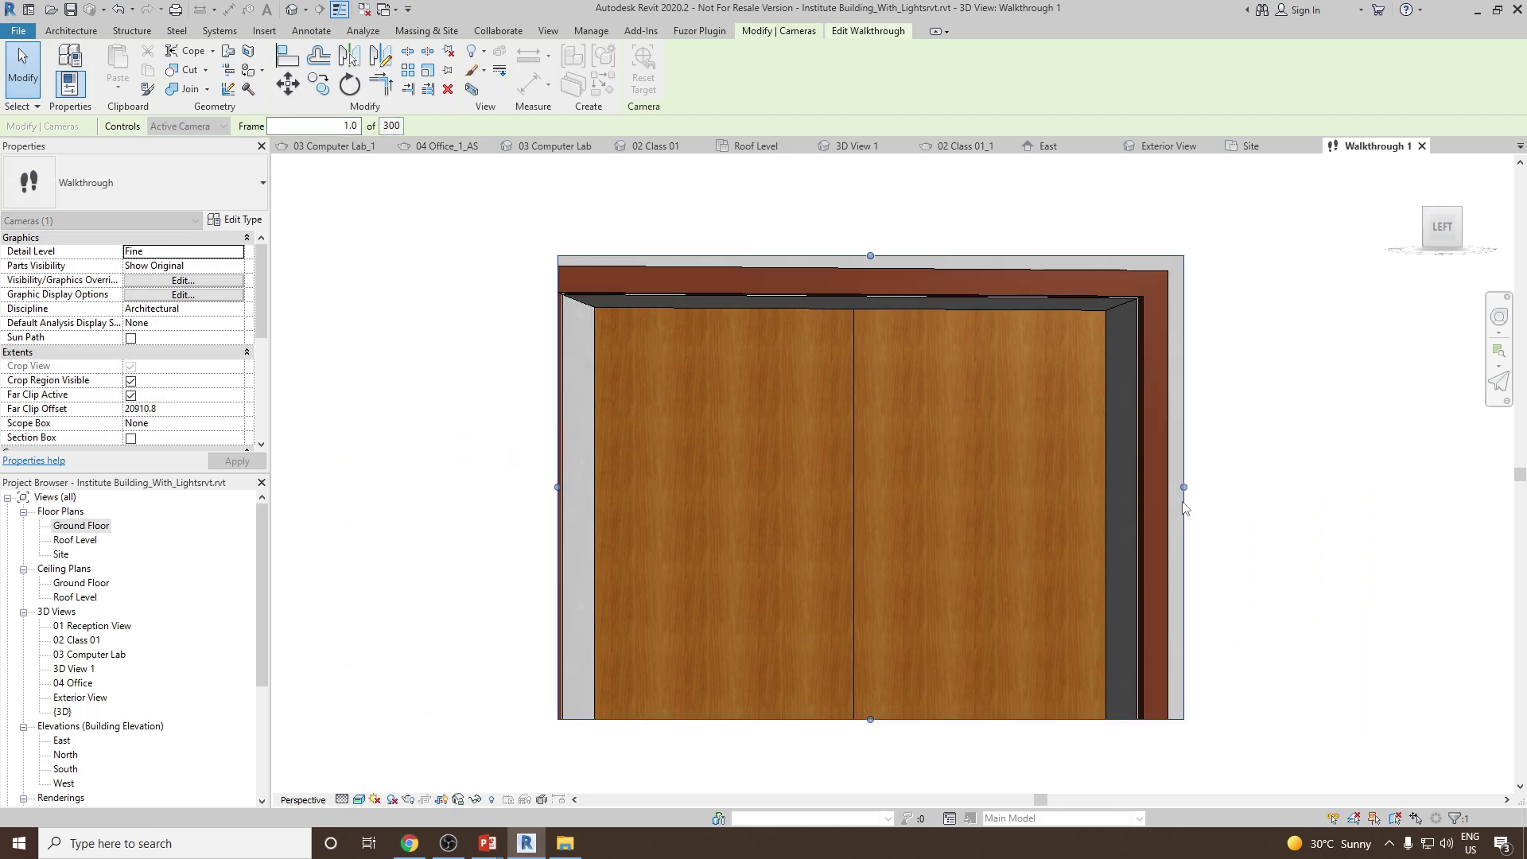
{"action": "left_click_drag", "start_coordinate": [1183, 486], "coordinate": [1288, 487]}
{"action": "left_click_drag", "start_coordinate": [558, 487], "coordinate": [454, 487]}
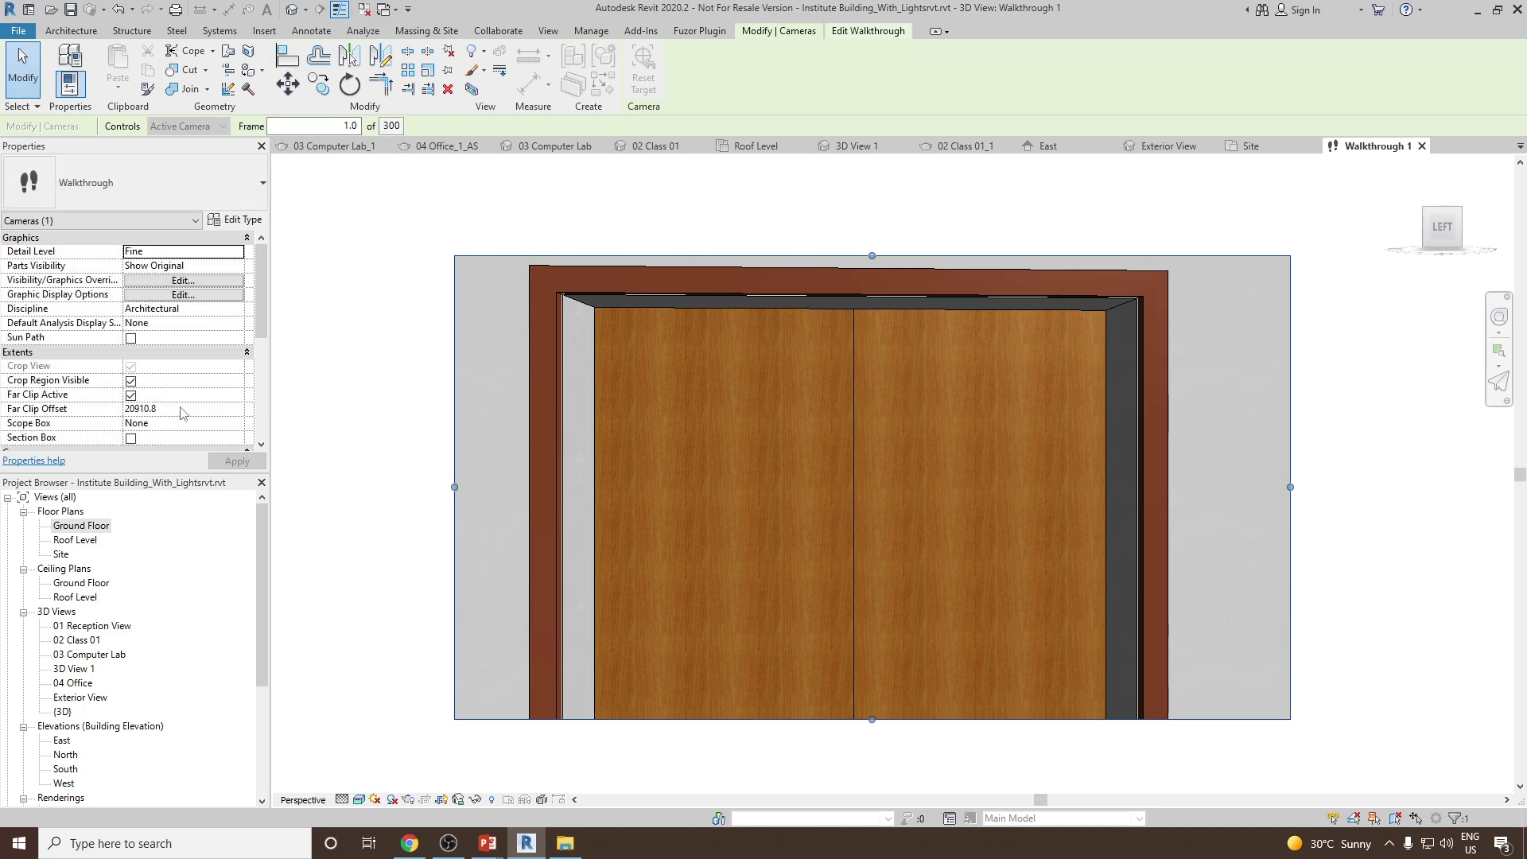
- Quit the current walkthrough editing session, reselect the walkthrough and put it back into editing
{"action": "left_click", "coordinate": [637, 238]}
{"action": "left_click", "coordinate": [862, 422]}
{"action": "left_click", "coordinate": [480, 221]}
{"action": "left_click", "coordinate": [789, 421]}
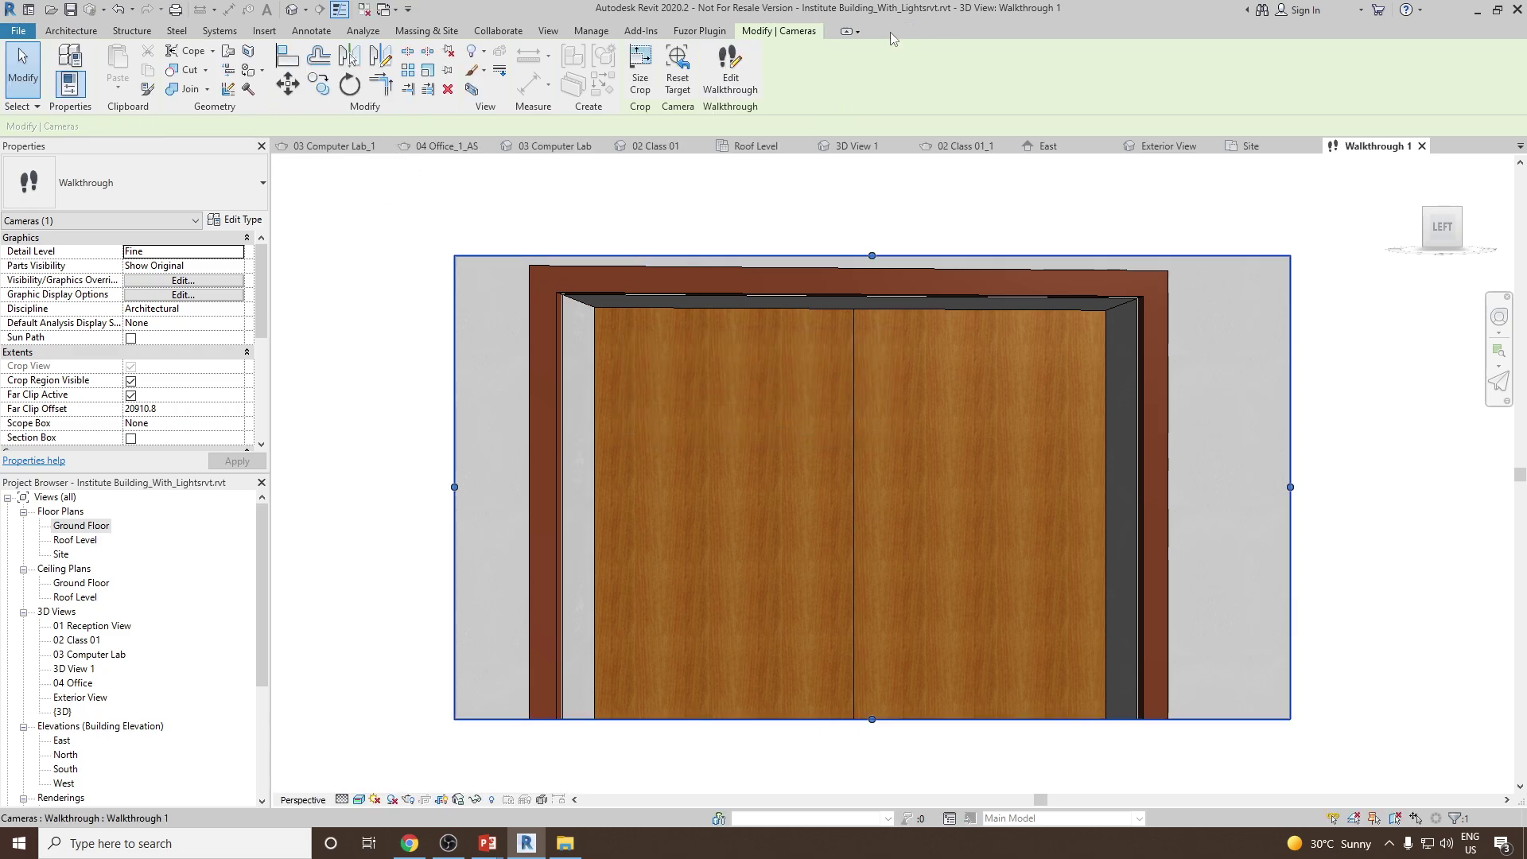
{"action": "left_click", "coordinate": [730, 71]}
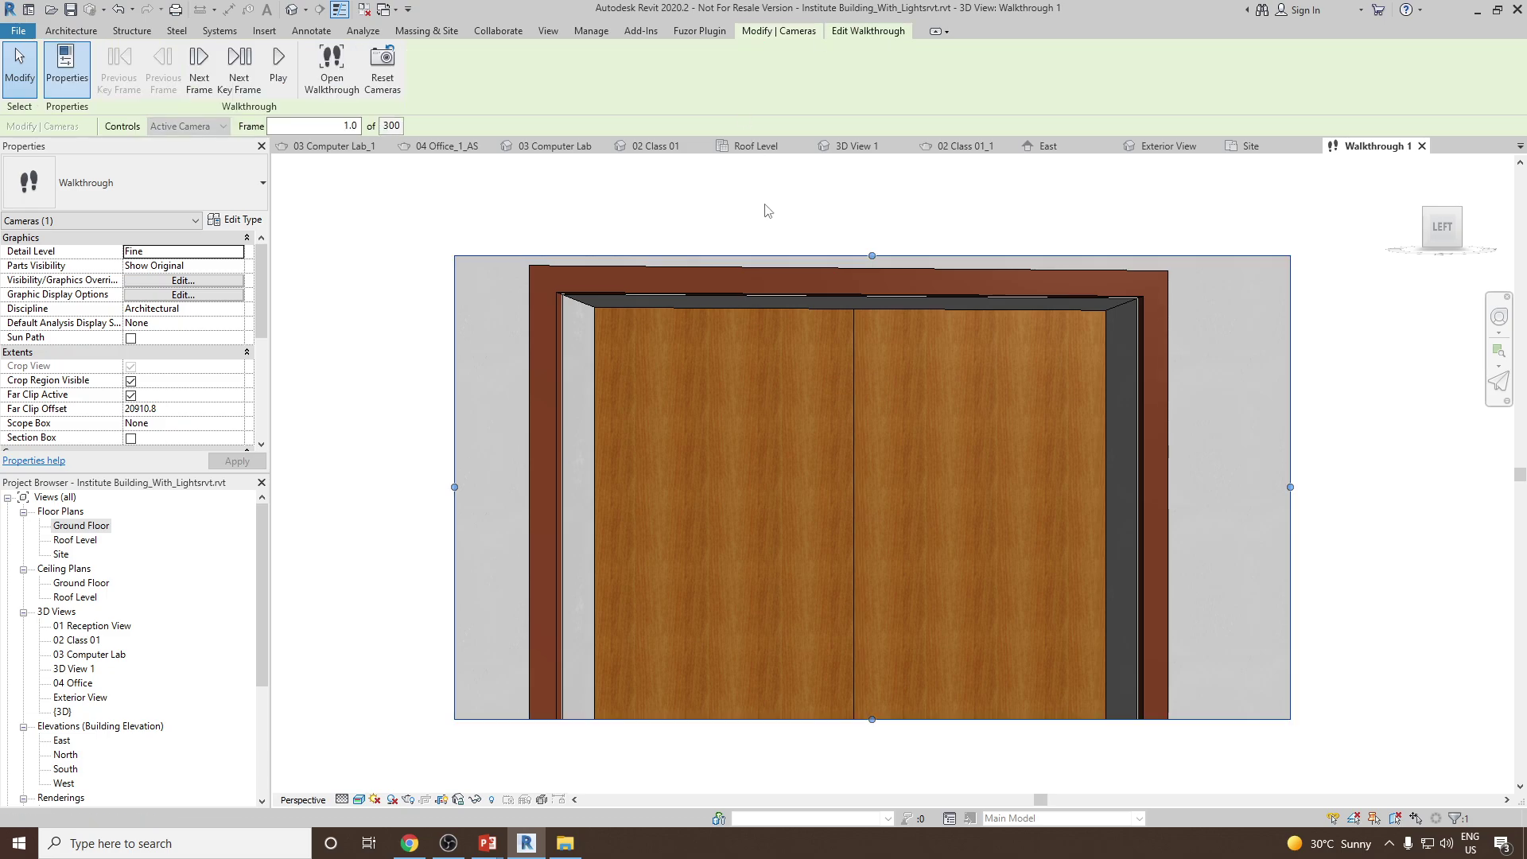
- Play the walkthrough from frame 1 and quit editing it
{"action": "left_click", "coordinate": [280, 63]}
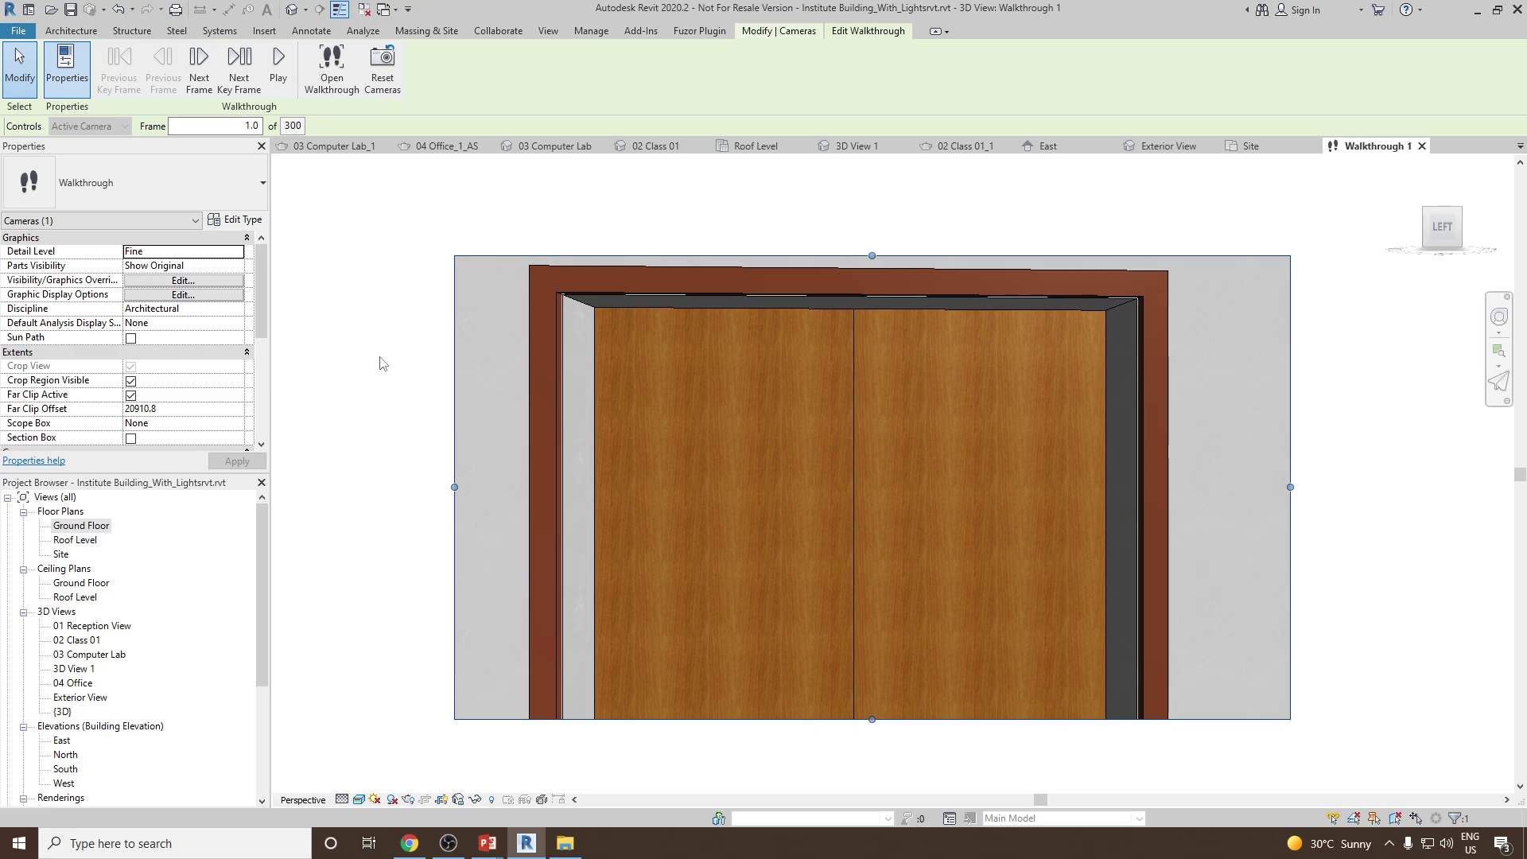
{"action": "key", "text": "Escape"}
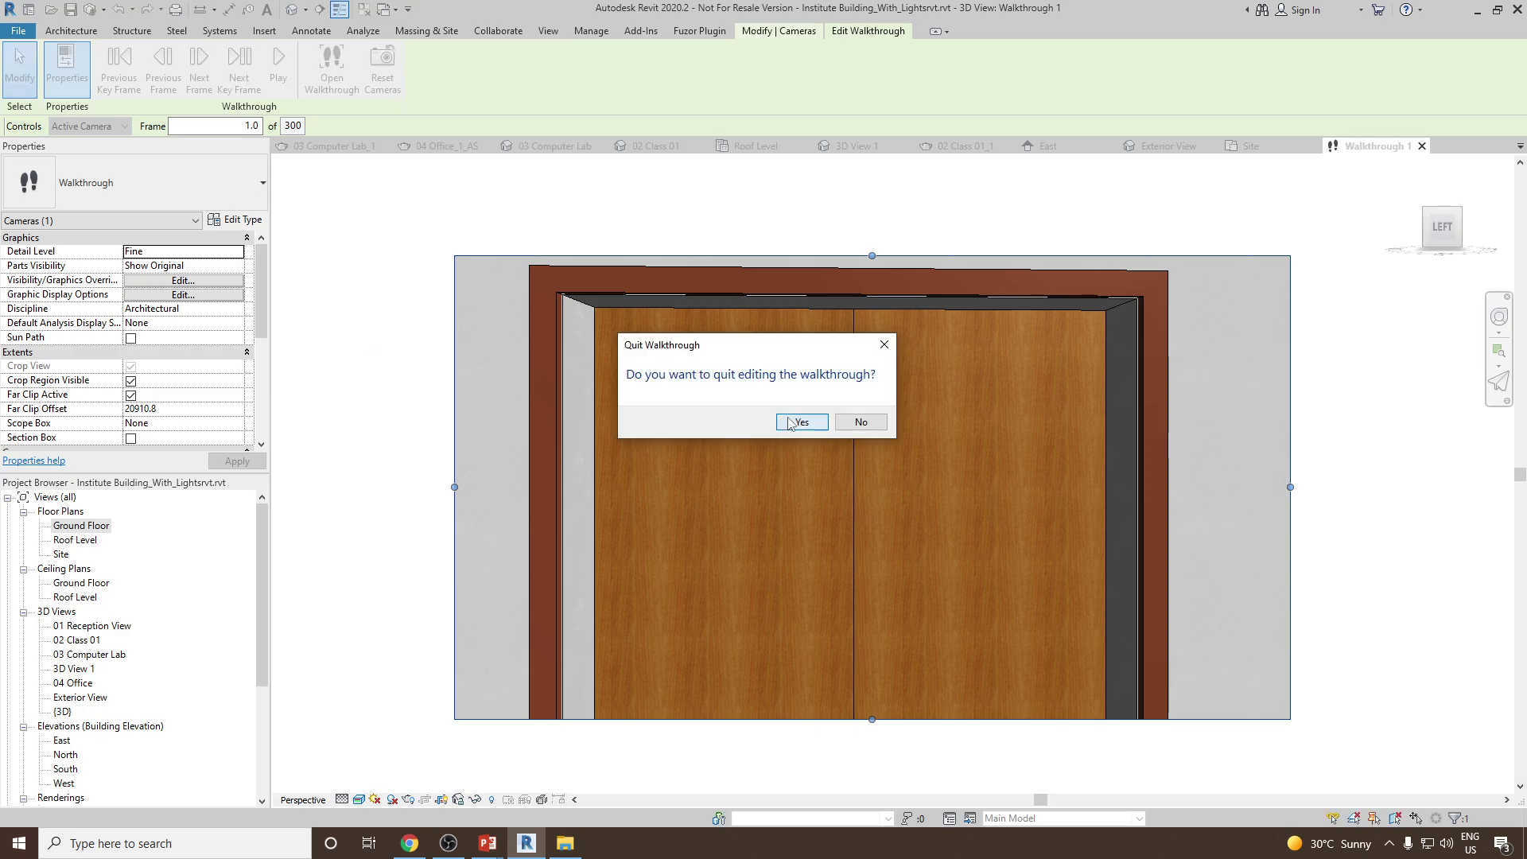
{"action": "left_click", "coordinate": [796, 423]}
- Start exporting the walkthrough with all frames at 15 frames/sec, Realistic with Edges, 1305 x 724 dimensions and 100% zoom
{"action": "left_click", "coordinate": [27, 35]}
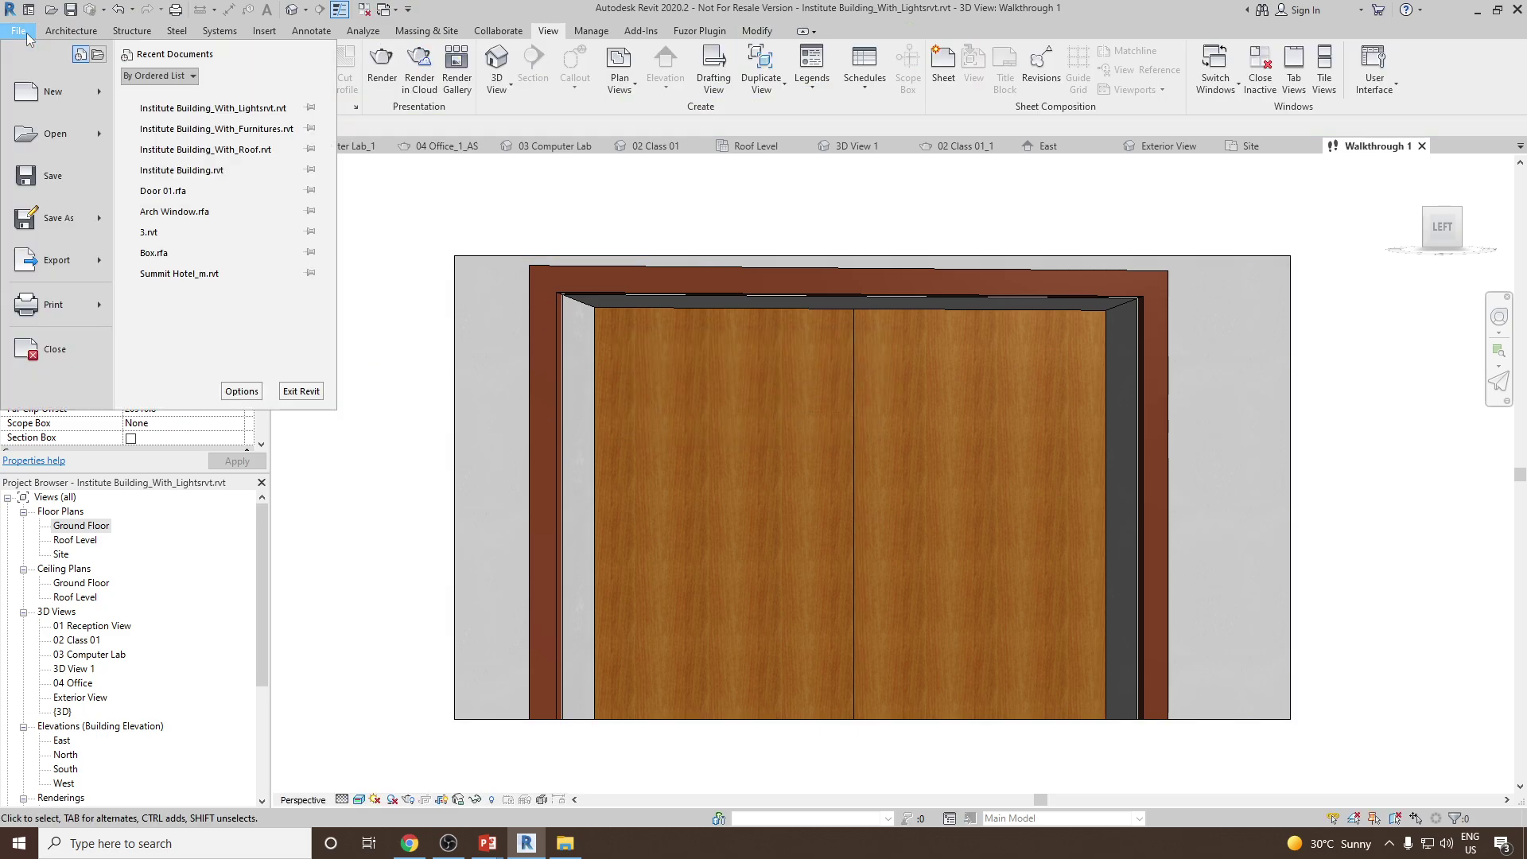
{"action": "mouse_move", "coordinate": [89, 265]}
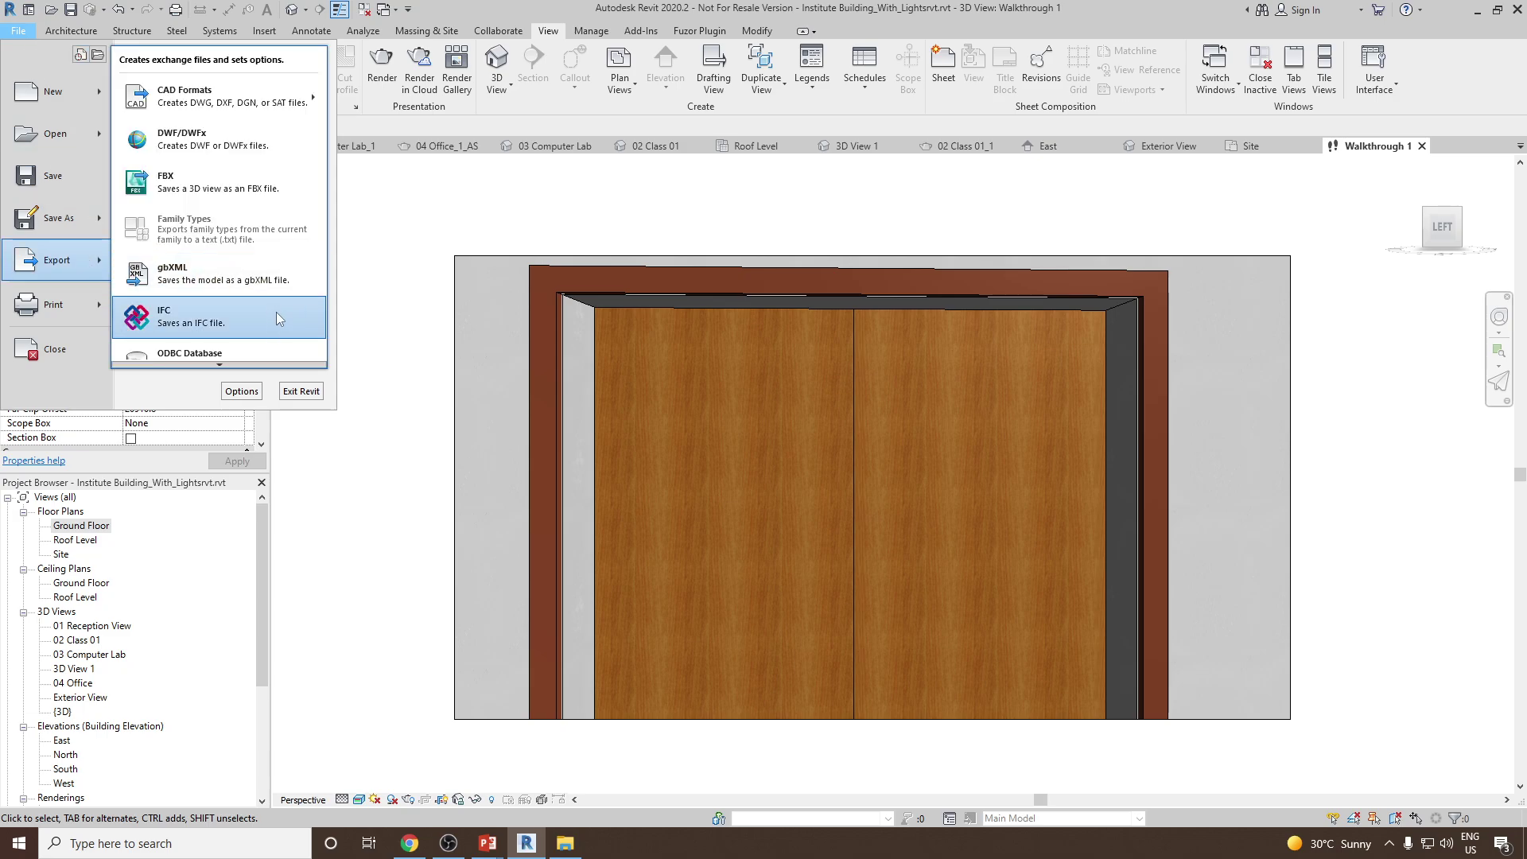
{"action": "mouse_move", "coordinate": [220, 366]}
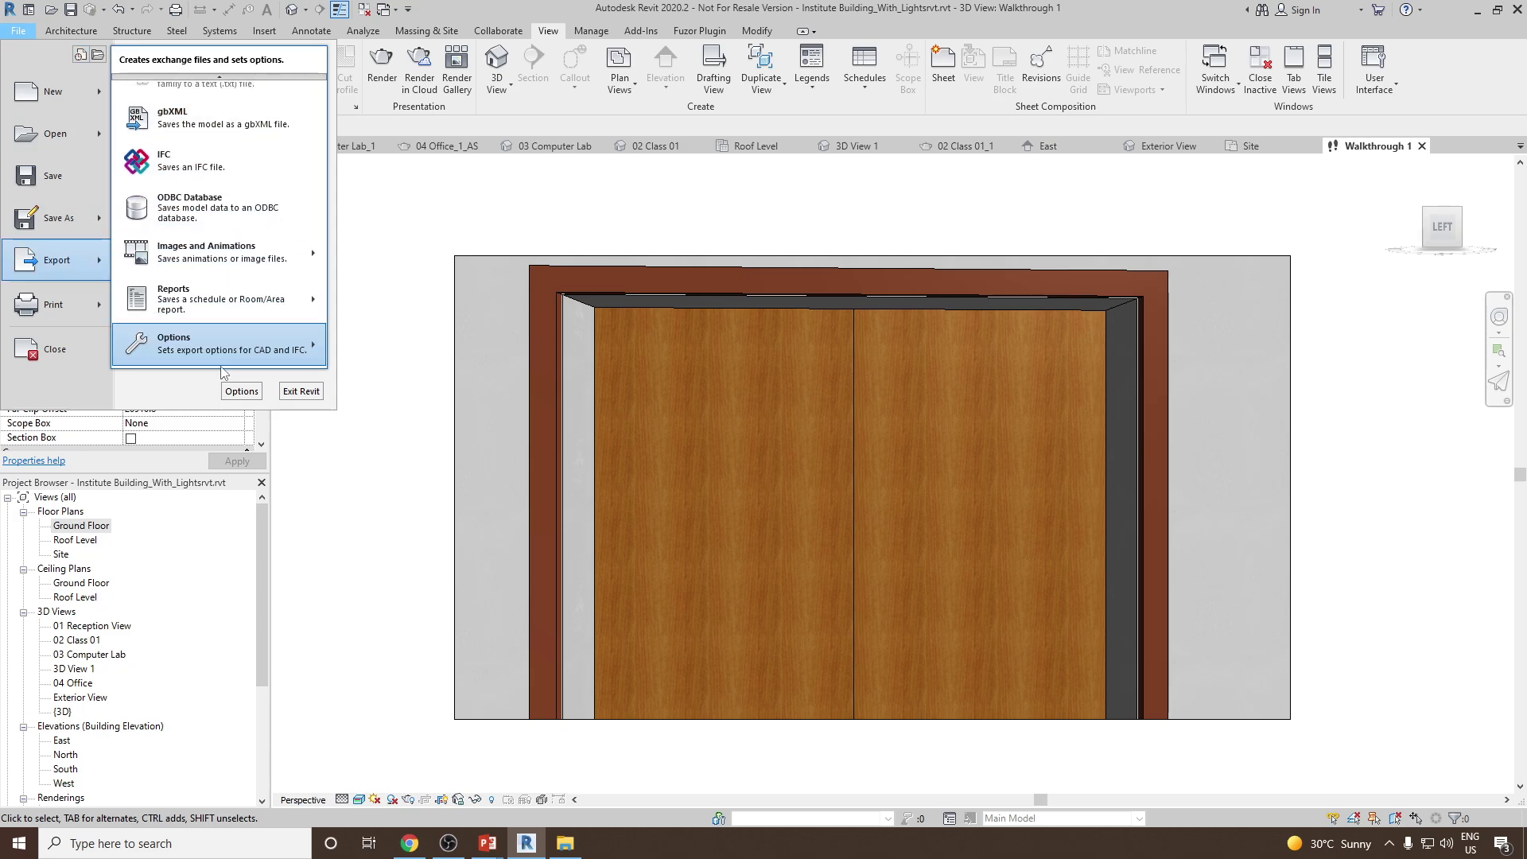
{"action": "mouse_move", "coordinate": [259, 265]}
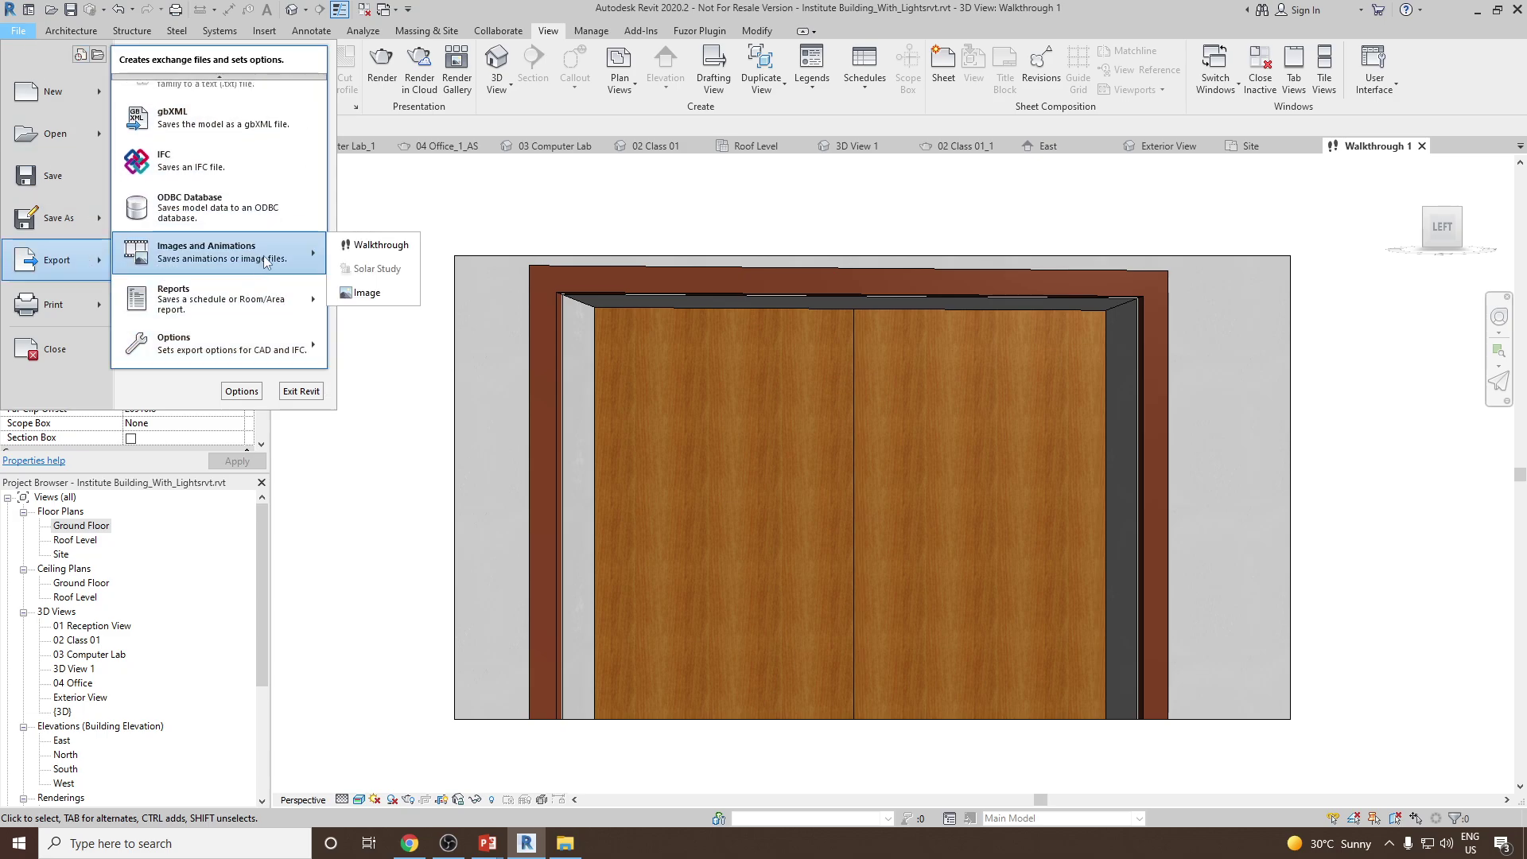
{"action": "left_click", "coordinate": [373, 249]}
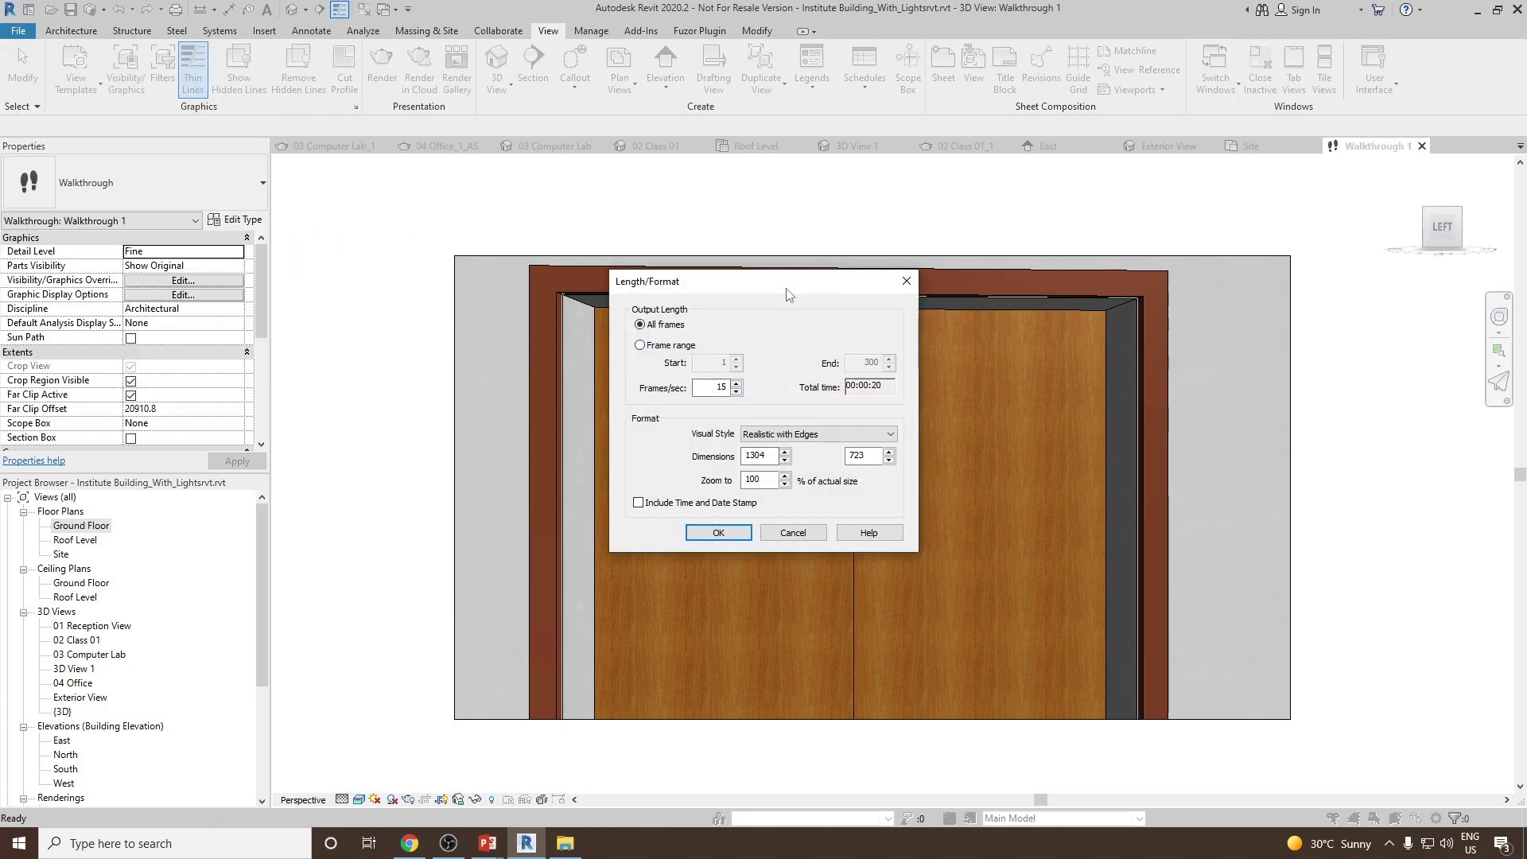
{"action": "left_click_drag", "start_coordinate": [787, 295], "coordinate": [894, 392]}
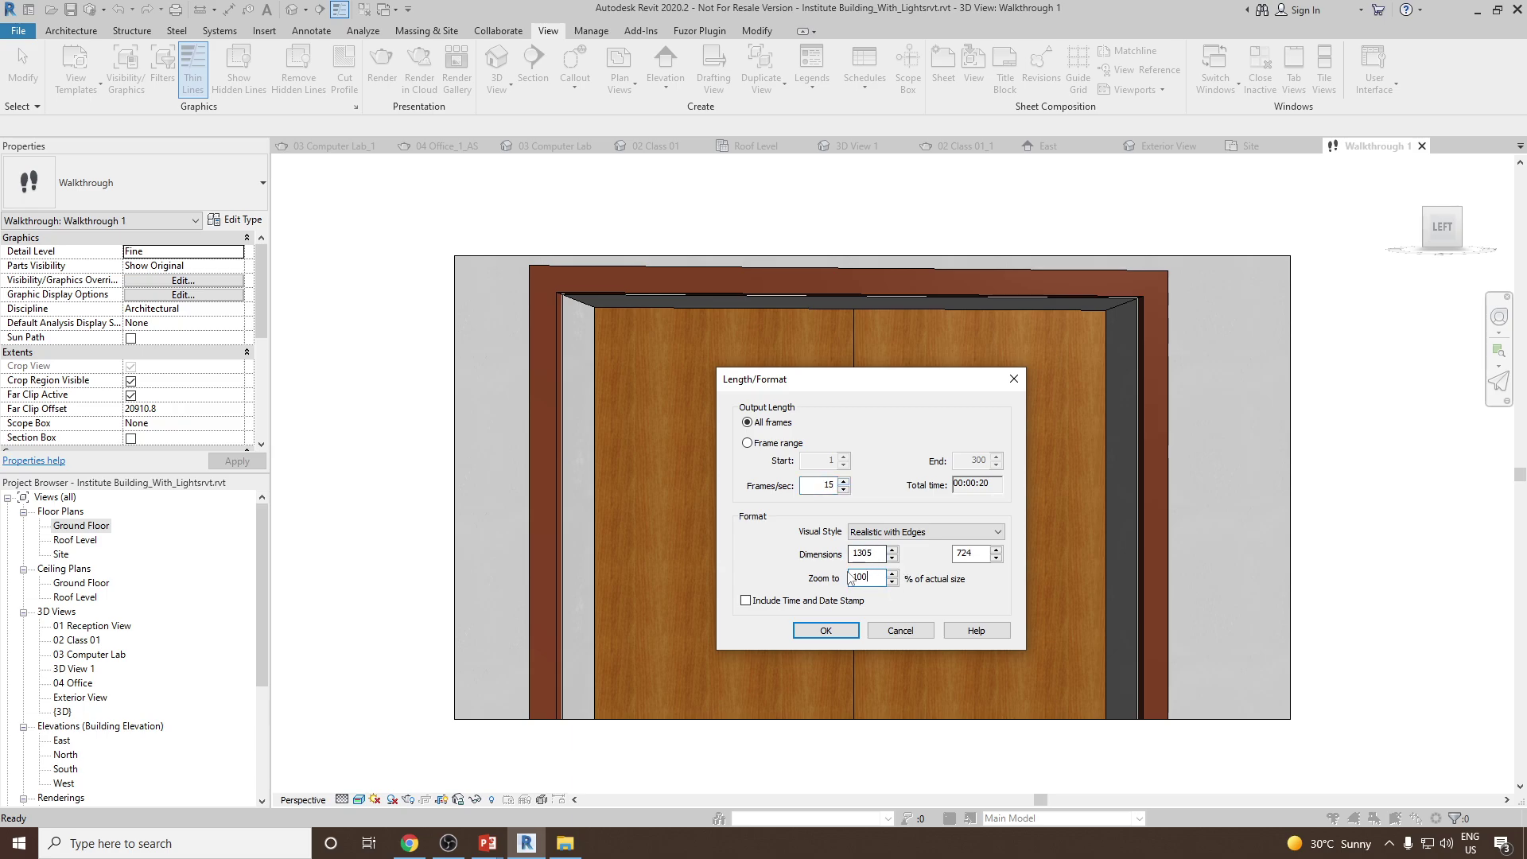
{"action": "left_click", "coordinate": [826, 631]}
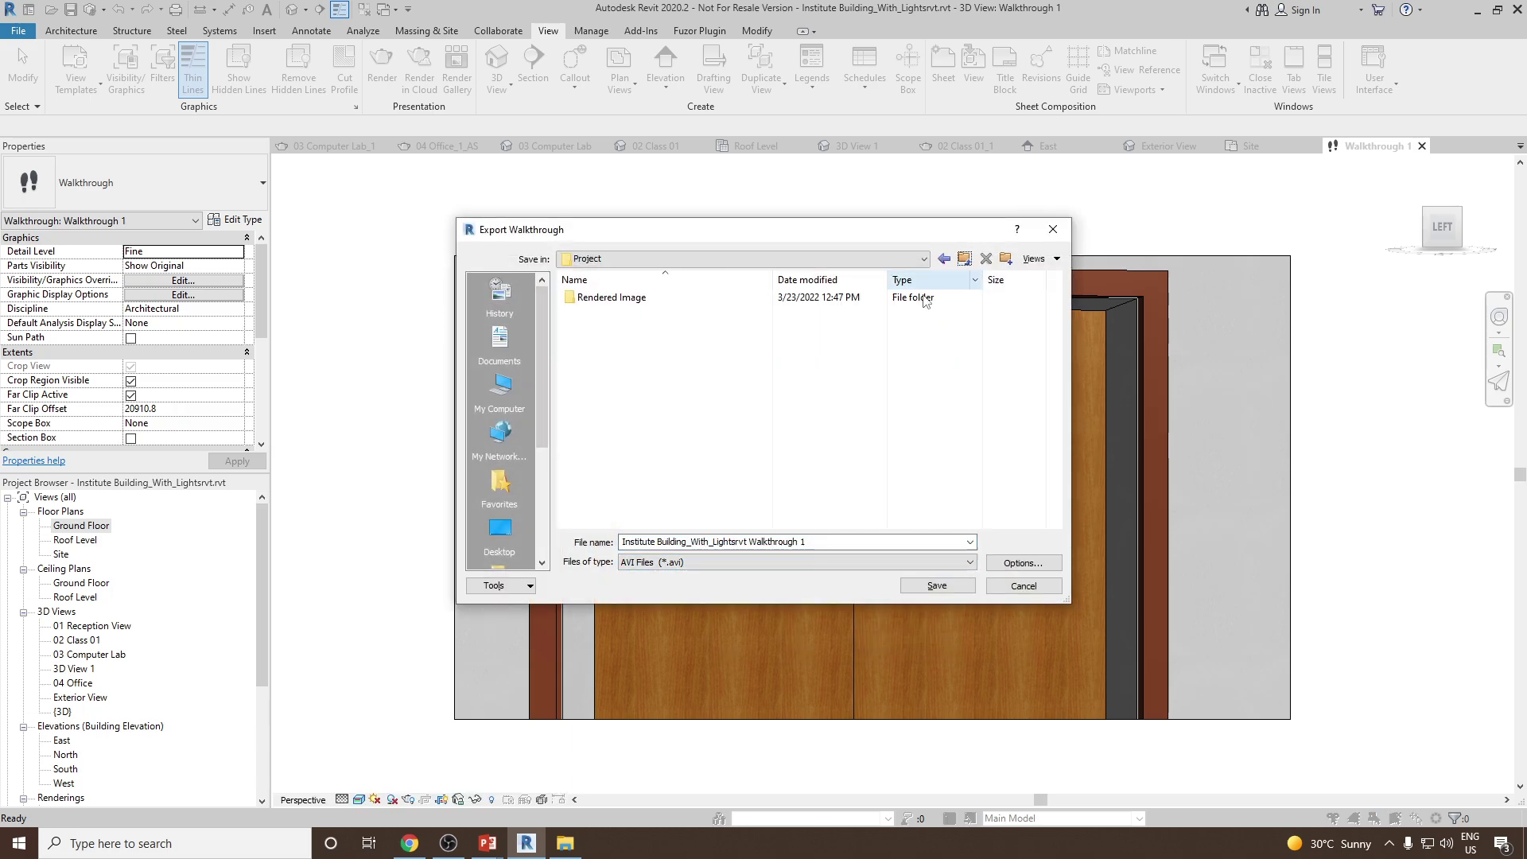
- Create a Walkthrough Video folder inside Project and save the AVI export there using Full Frames (Uncompressed) compression
{"action": "right_click", "coordinate": [646, 364]}
{"action": "mouse_move", "coordinate": [680, 529]}
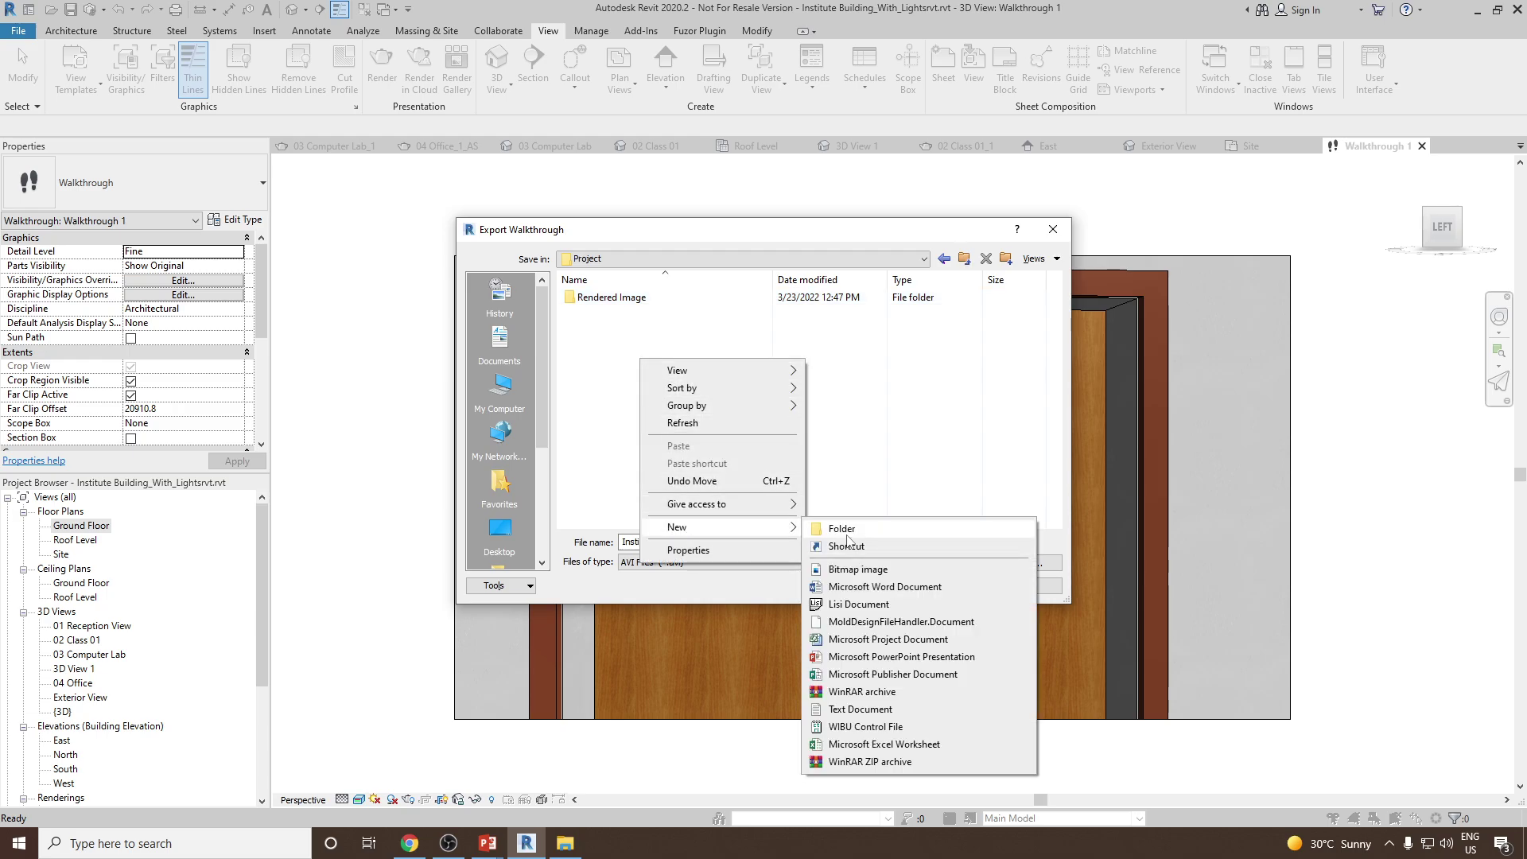
{"action": "left_click", "coordinate": [844, 532]}
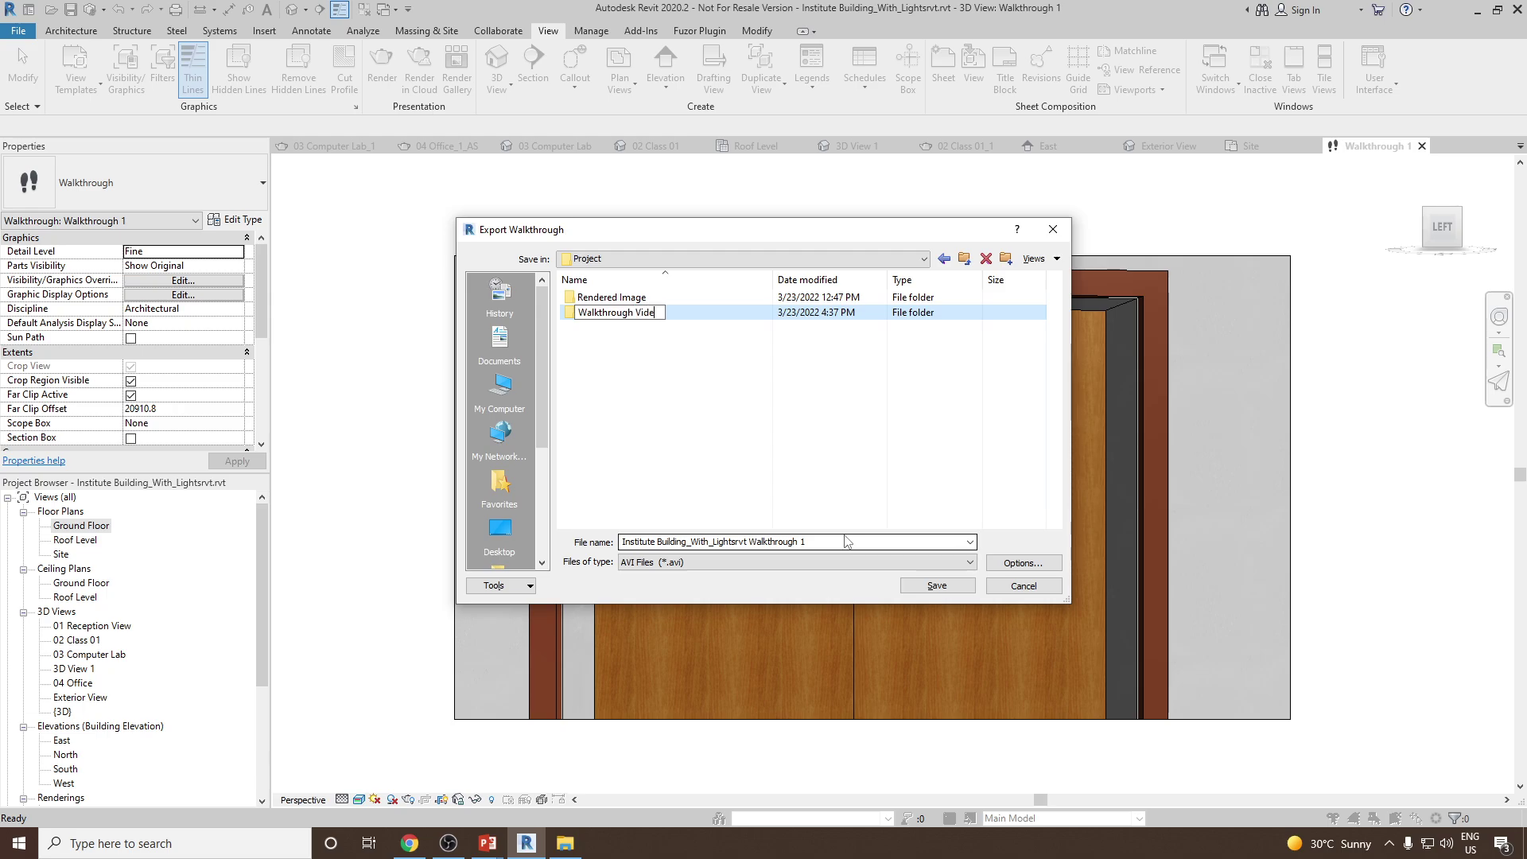
{"action": "left_click", "coordinate": [954, 589]}
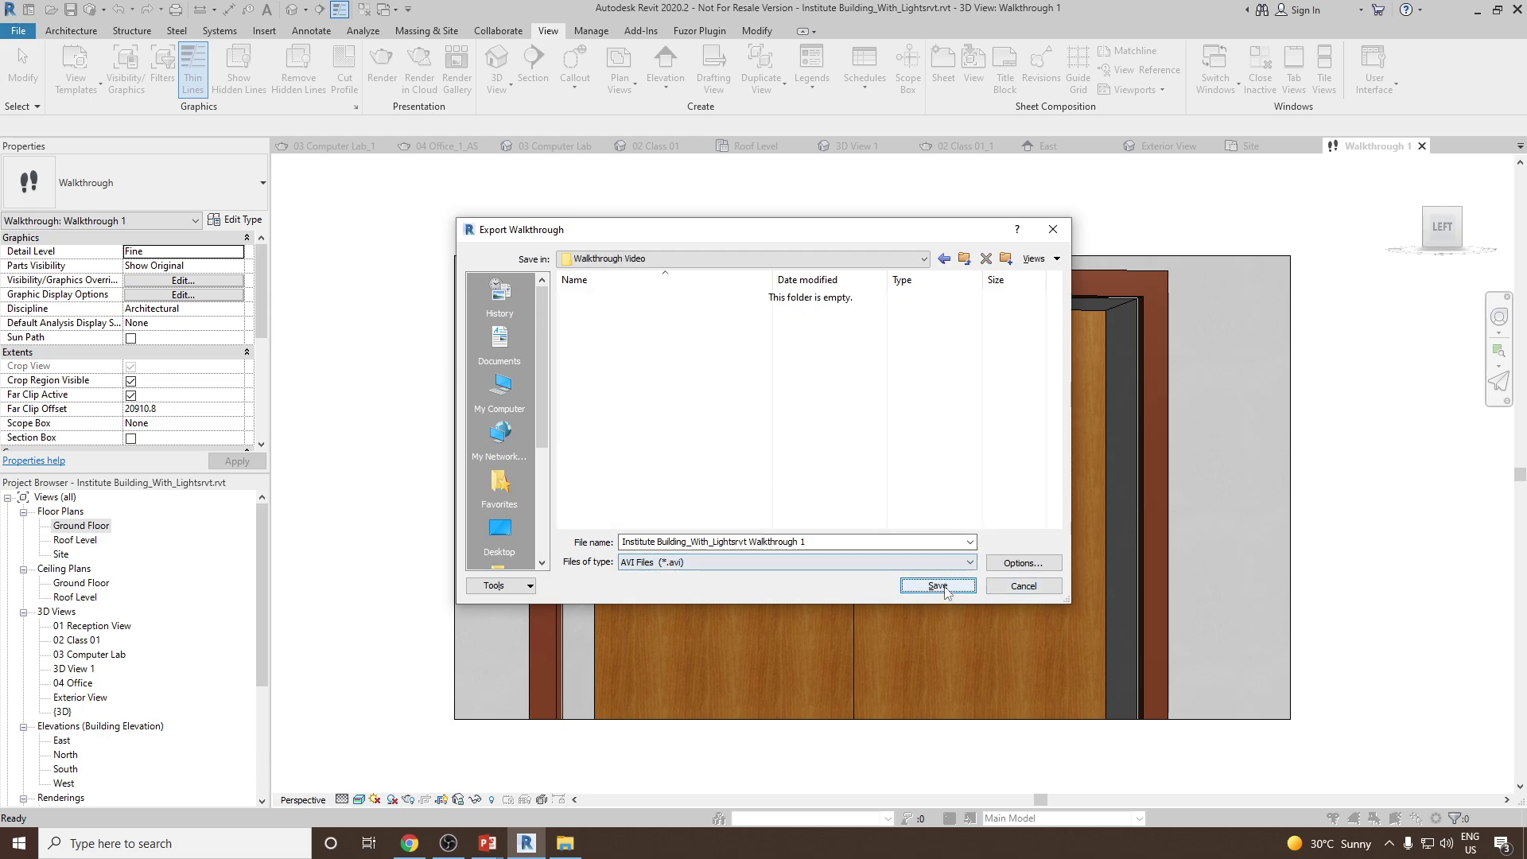
{"action": "left_click", "coordinate": [939, 586]}
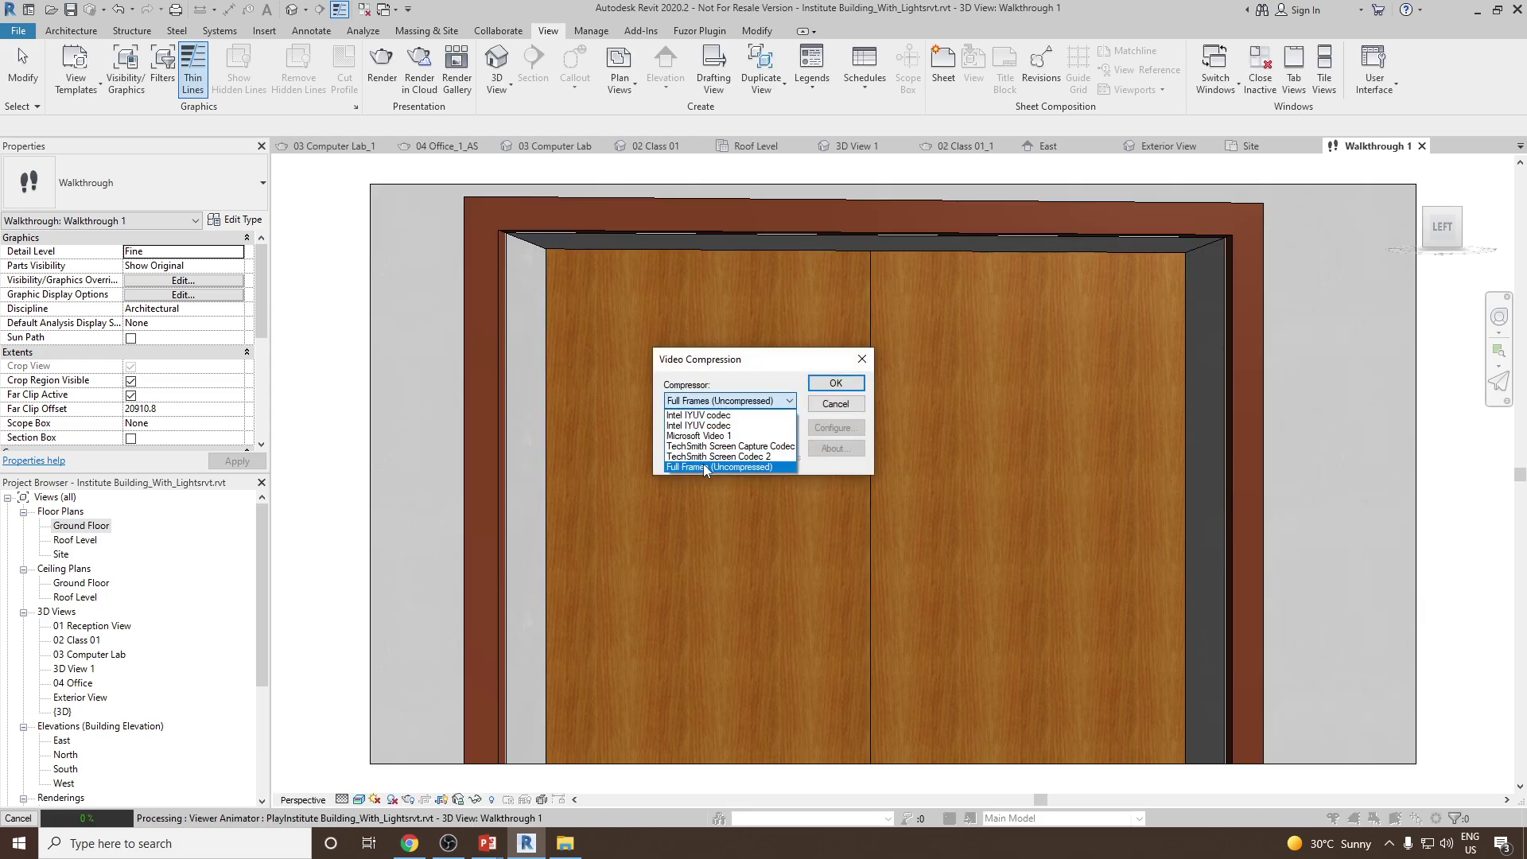
{"action": "left_click", "coordinate": [842, 387]}
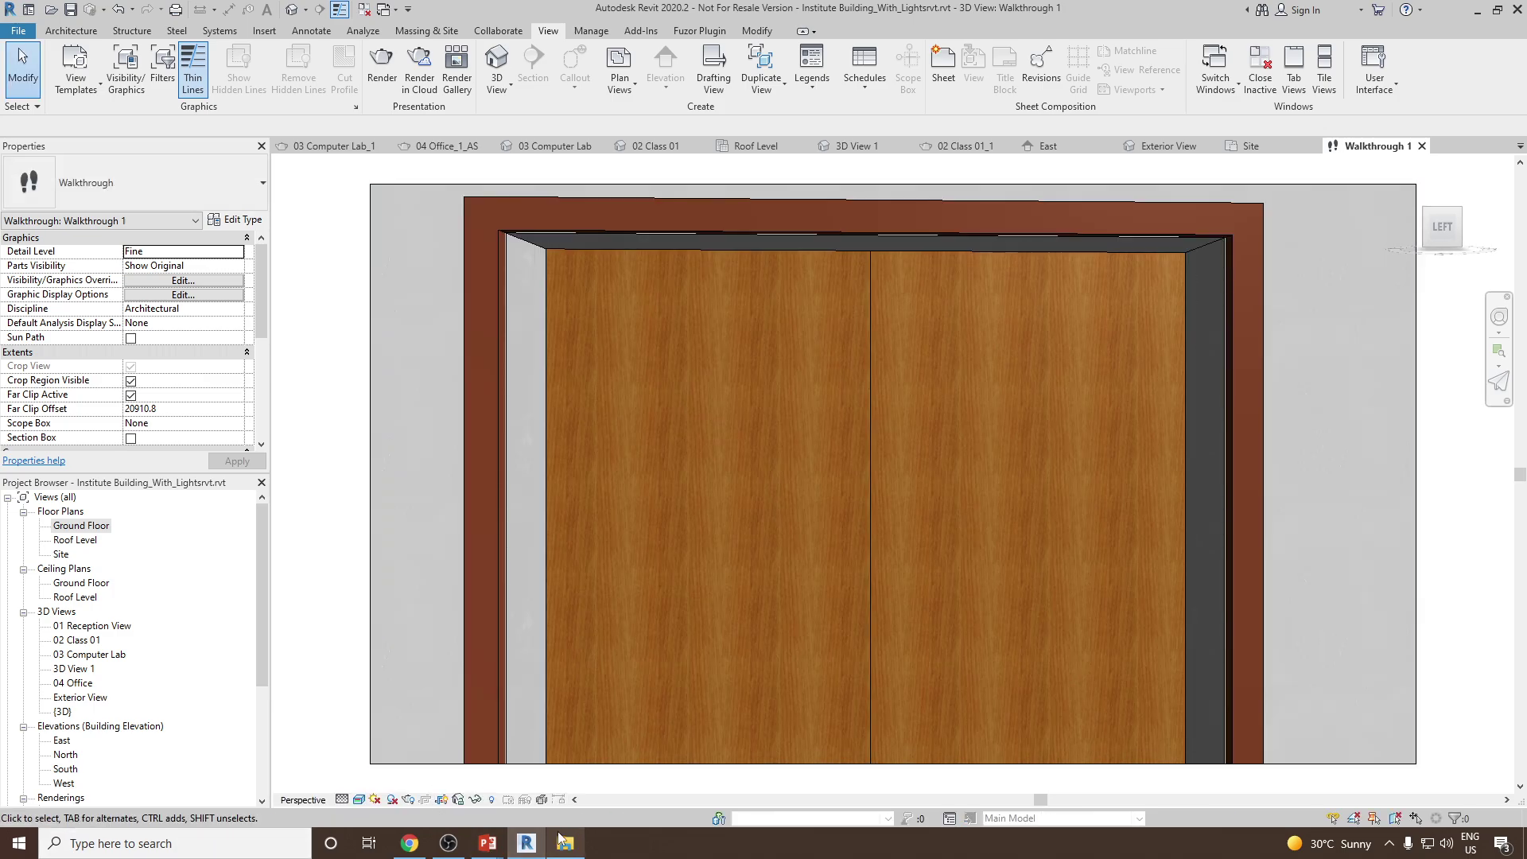
- Switch to File Explorer and open the Walkthrough Video folder under Revit > Project on drive D
{"action": "mouse_move", "coordinate": [552, 836]}
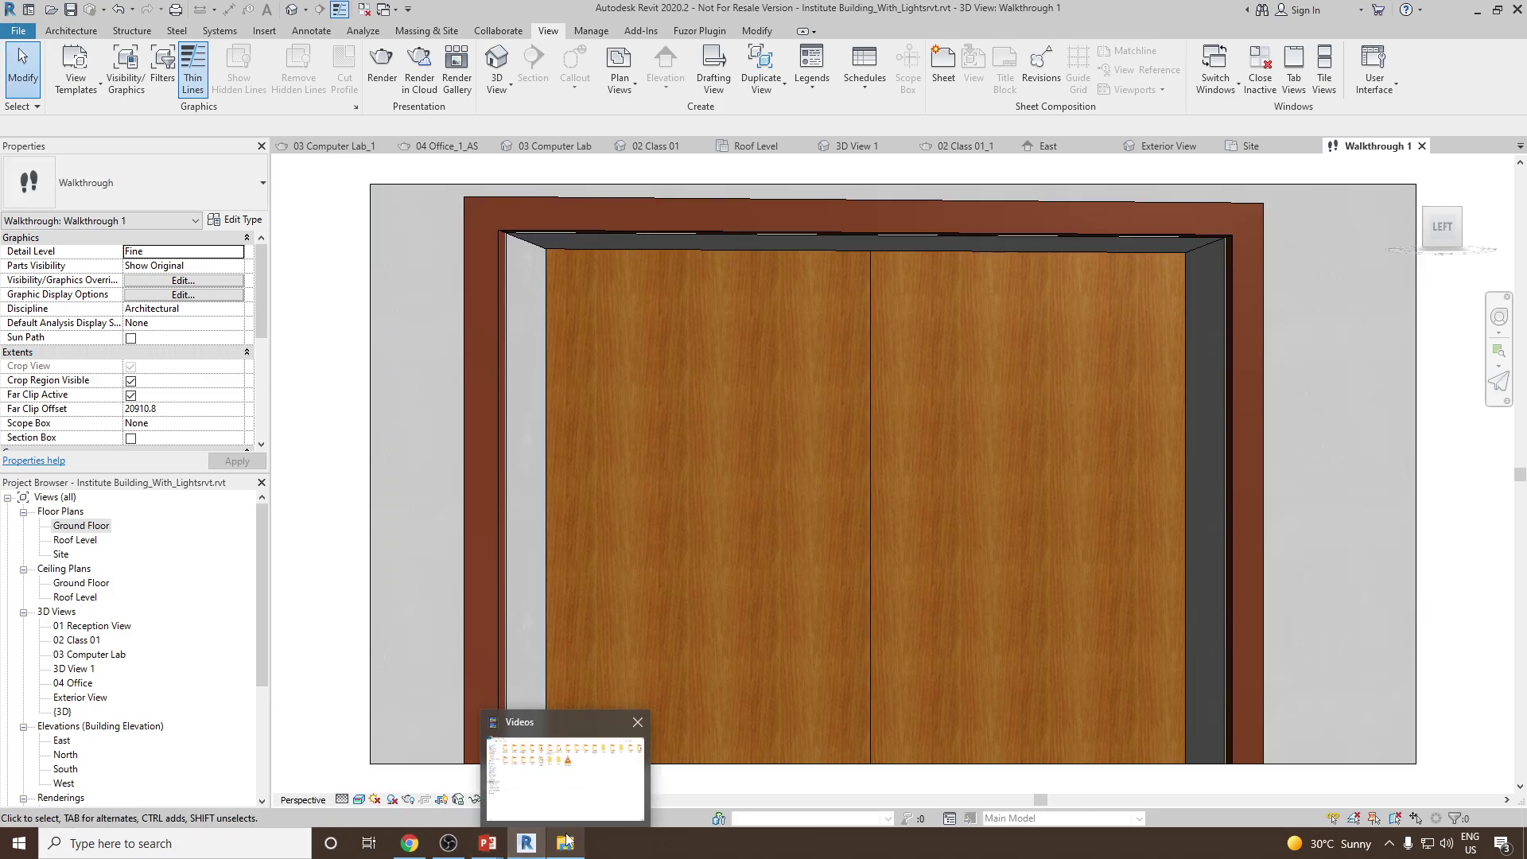
{"action": "left_click", "coordinate": [542, 805]}
{"action": "left_click", "coordinate": [77, 488]}
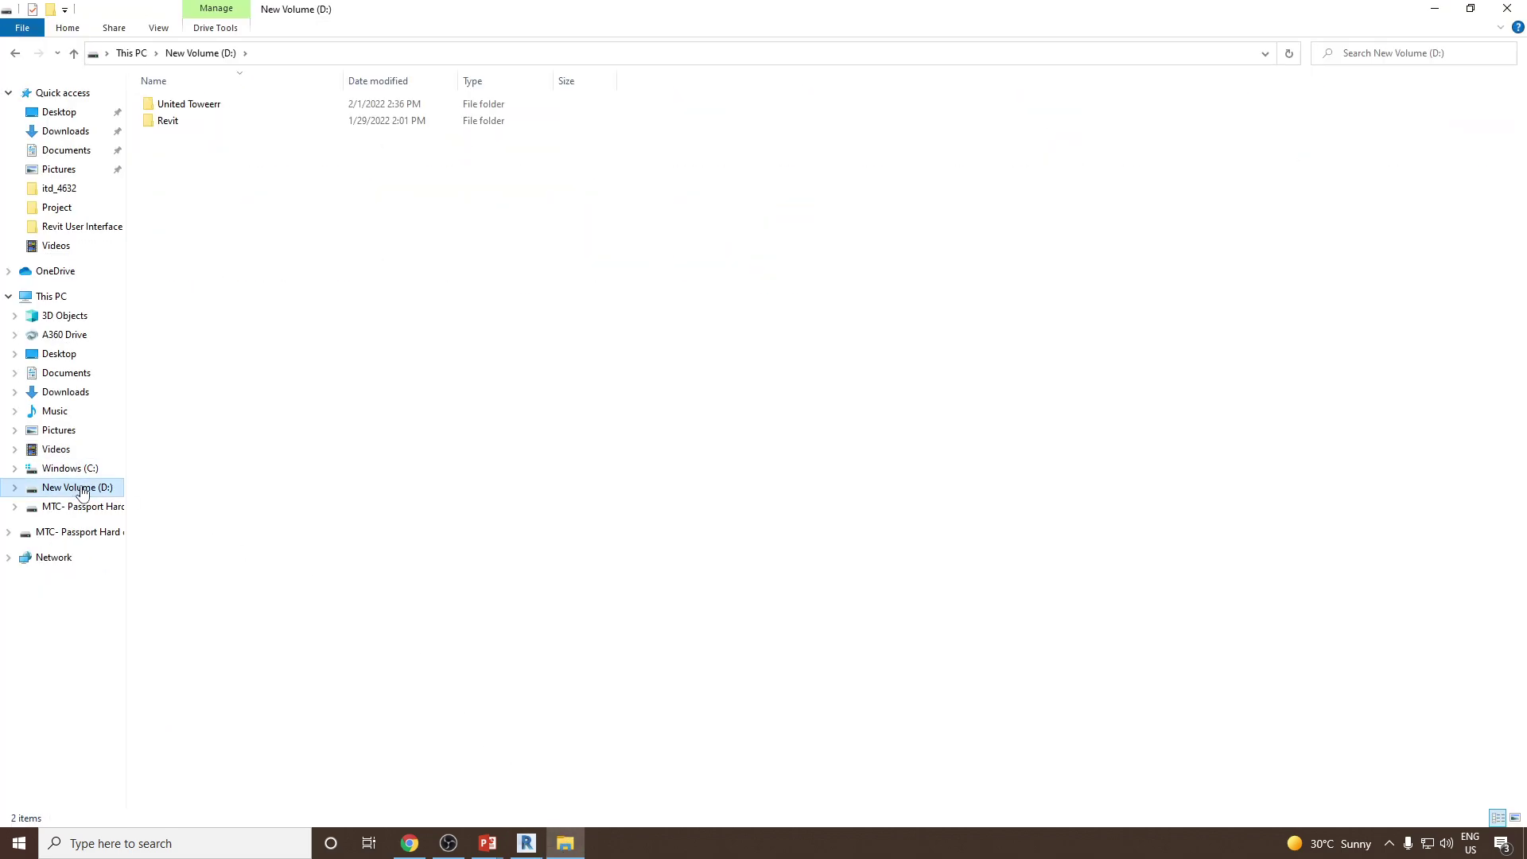
{"action": "double_click", "coordinate": [175, 123]}
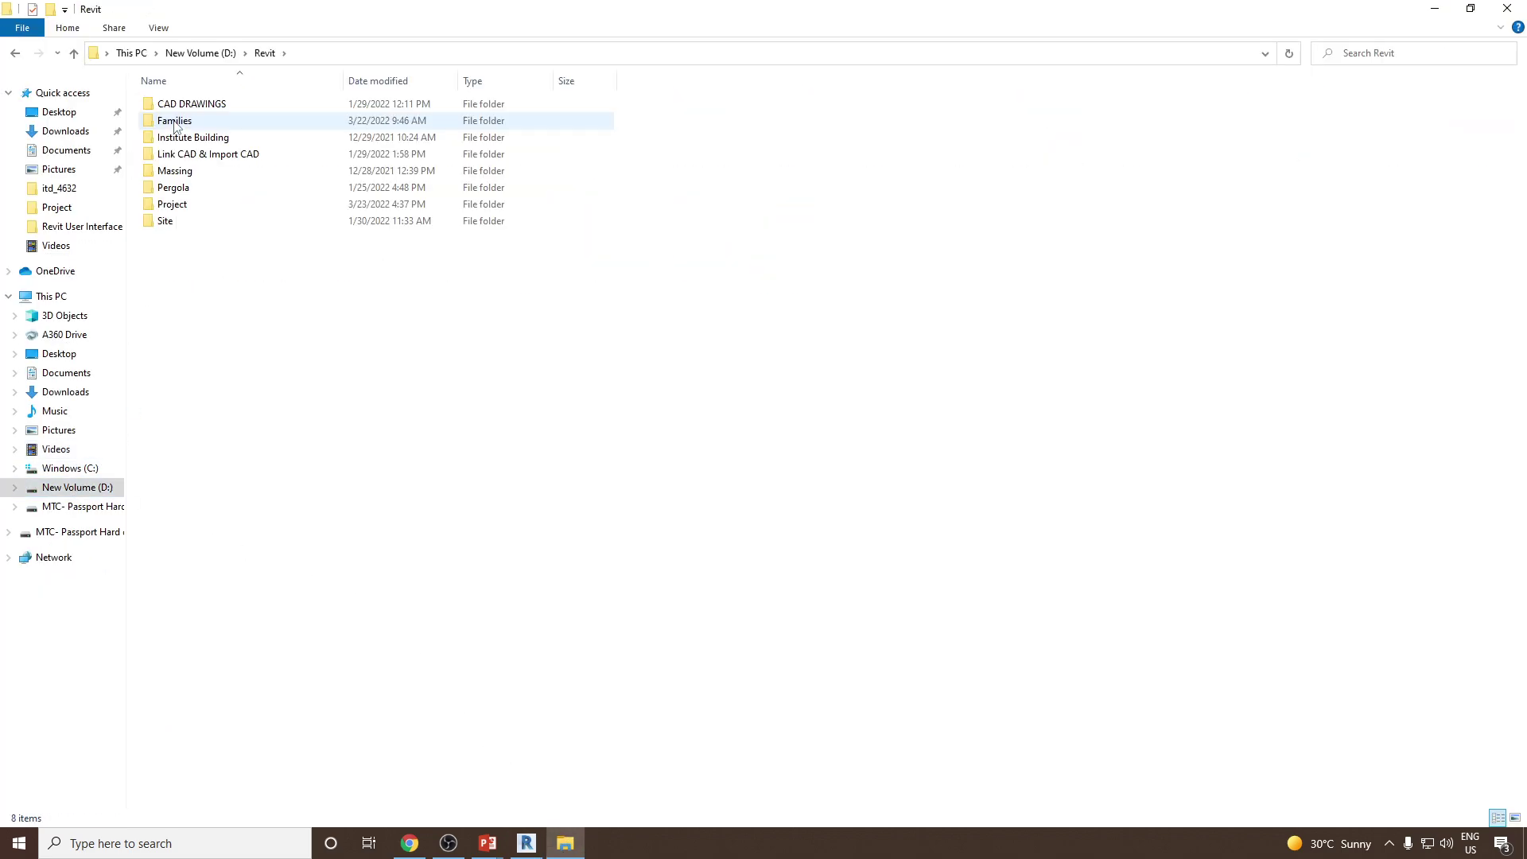
{"action": "double_click", "coordinate": [183, 204]}
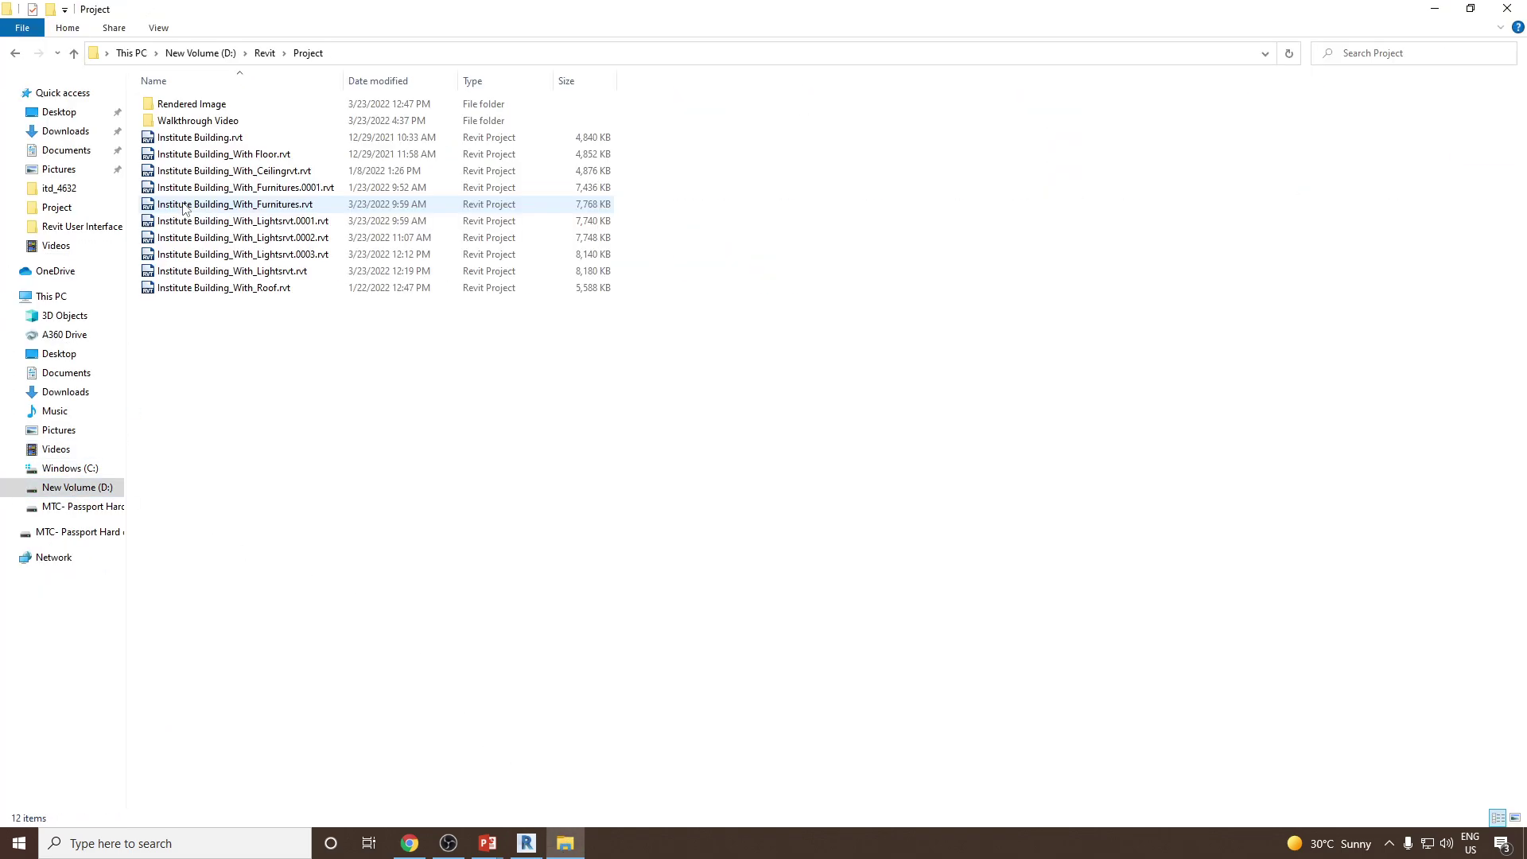
{"action": "double_click", "coordinate": [216, 122]}
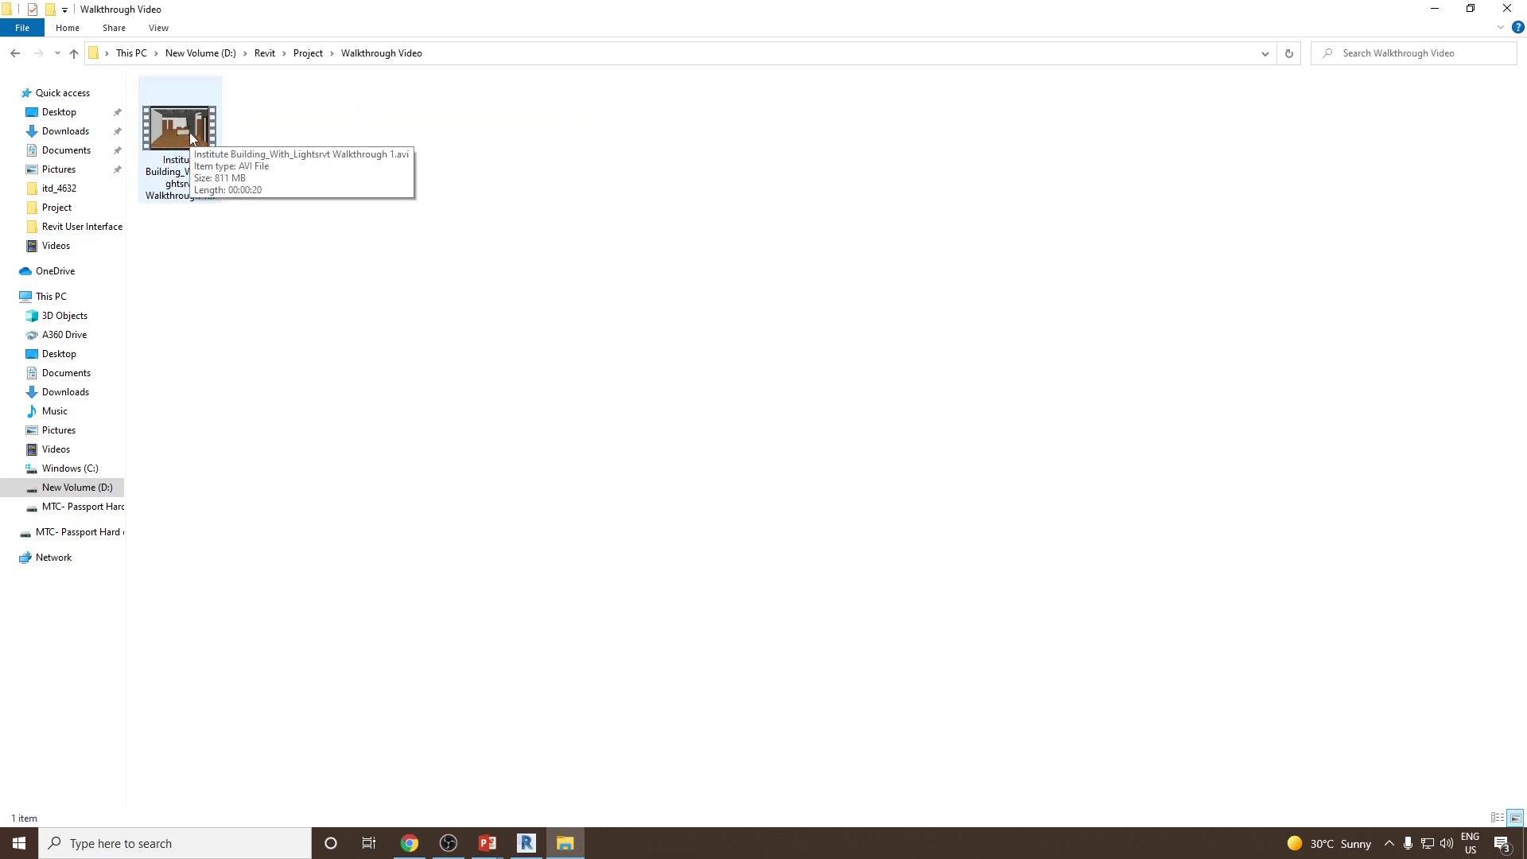
- Watch the exported walkthrough AVI in VLC media player, close the player and switch back to Revit
{"action": "double_click", "coordinate": [205, 151]}
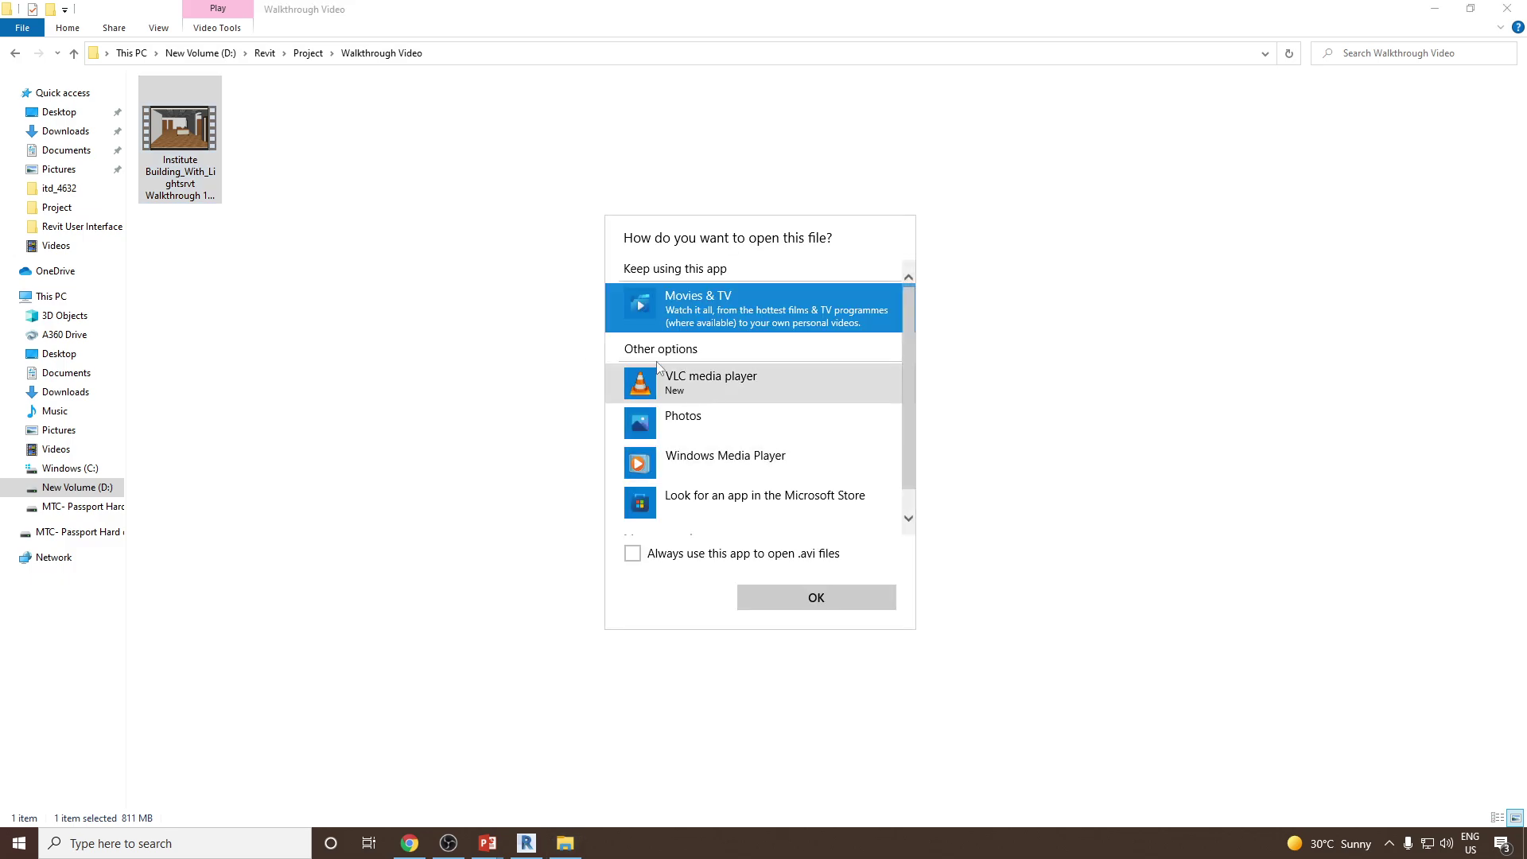
{"action": "left_click", "coordinate": [715, 389]}
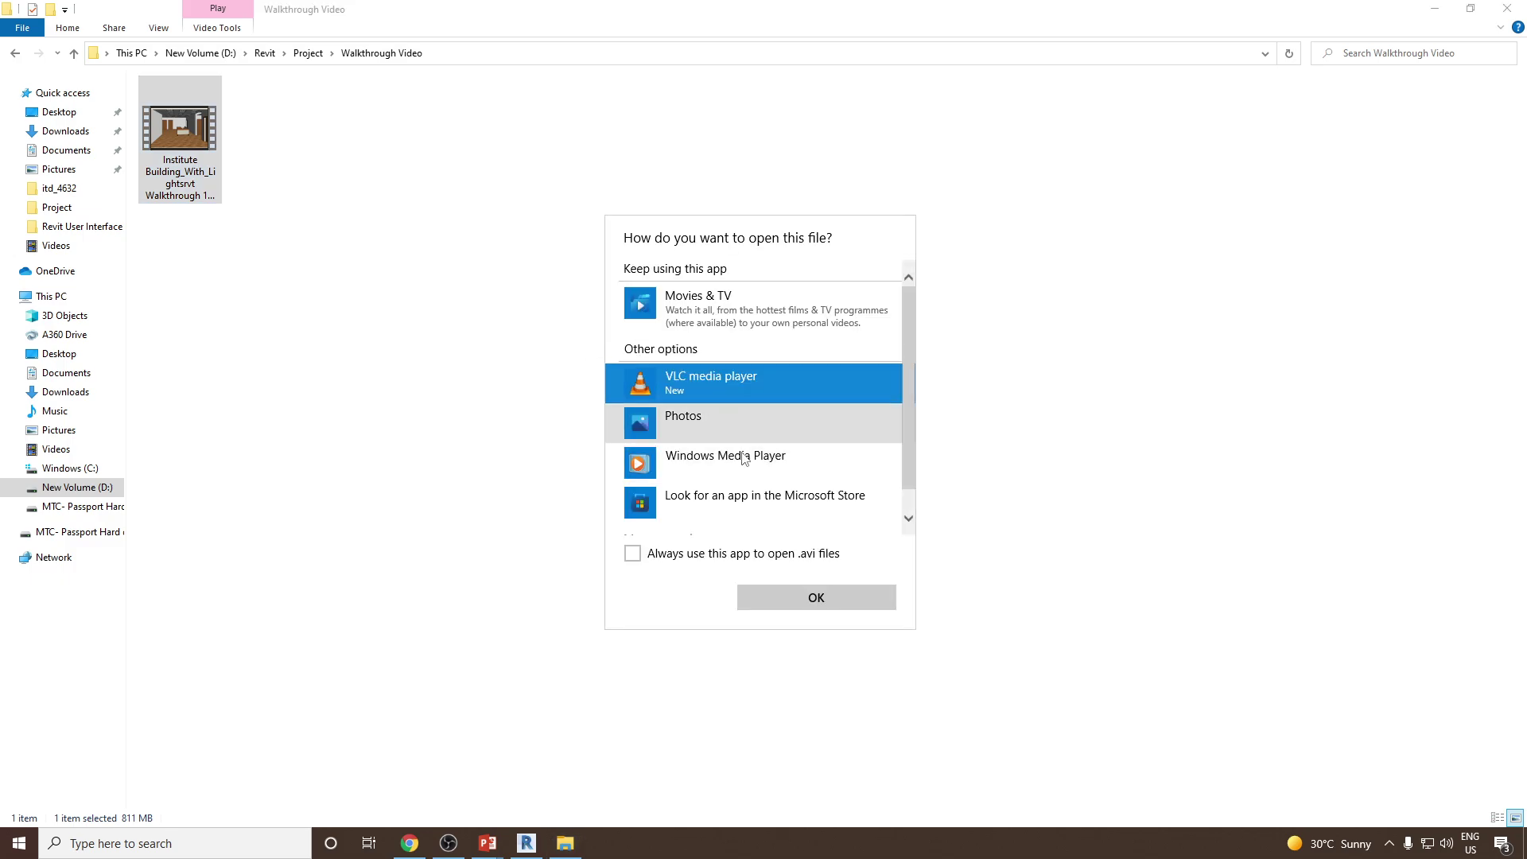
{"action": "left_click", "coordinate": [819, 598]}
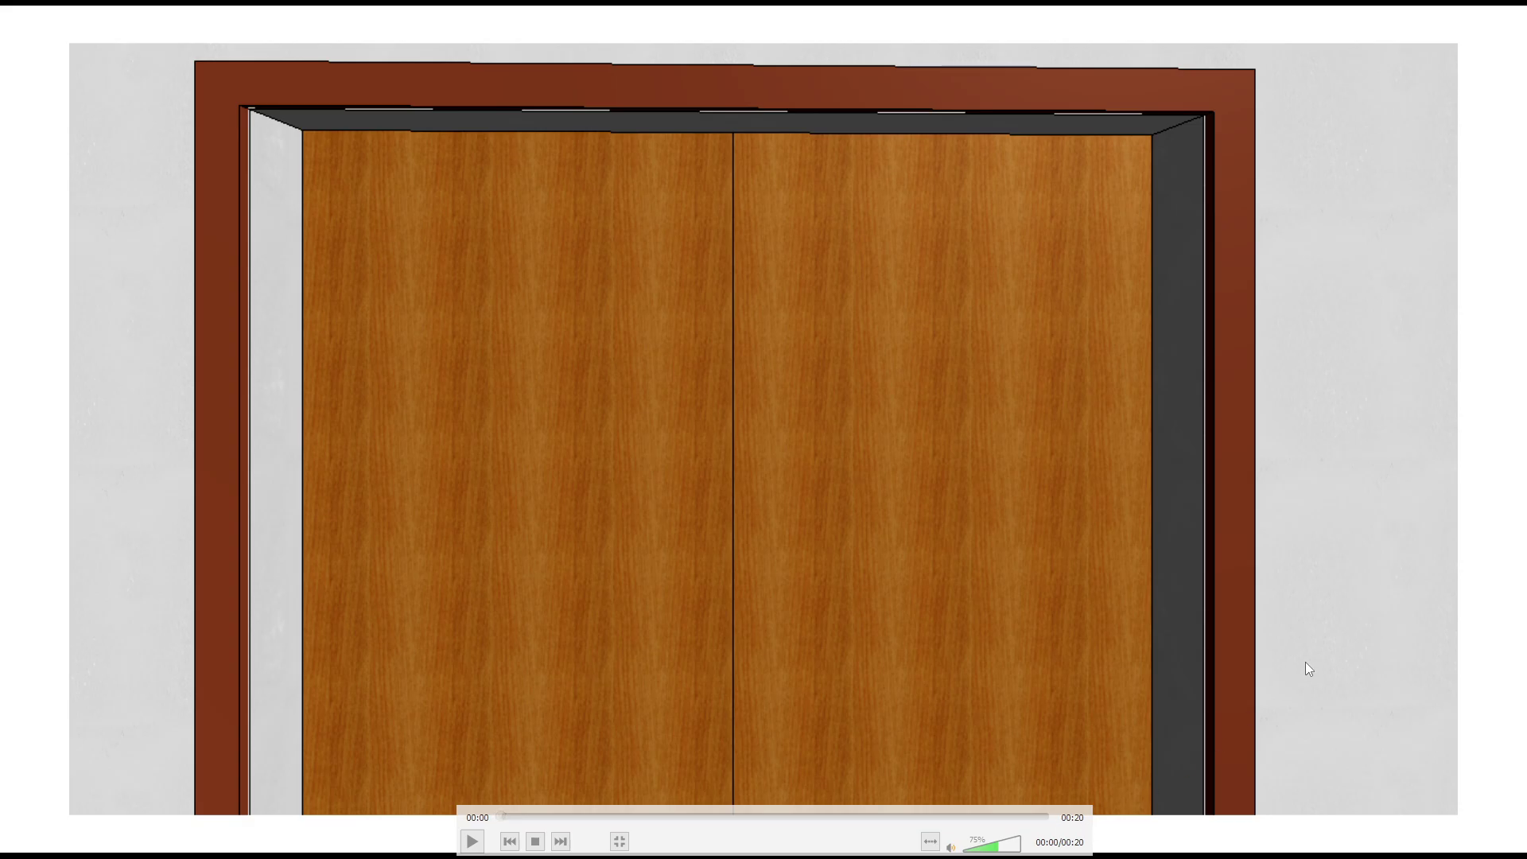
{"action": "key", "text": "space"}
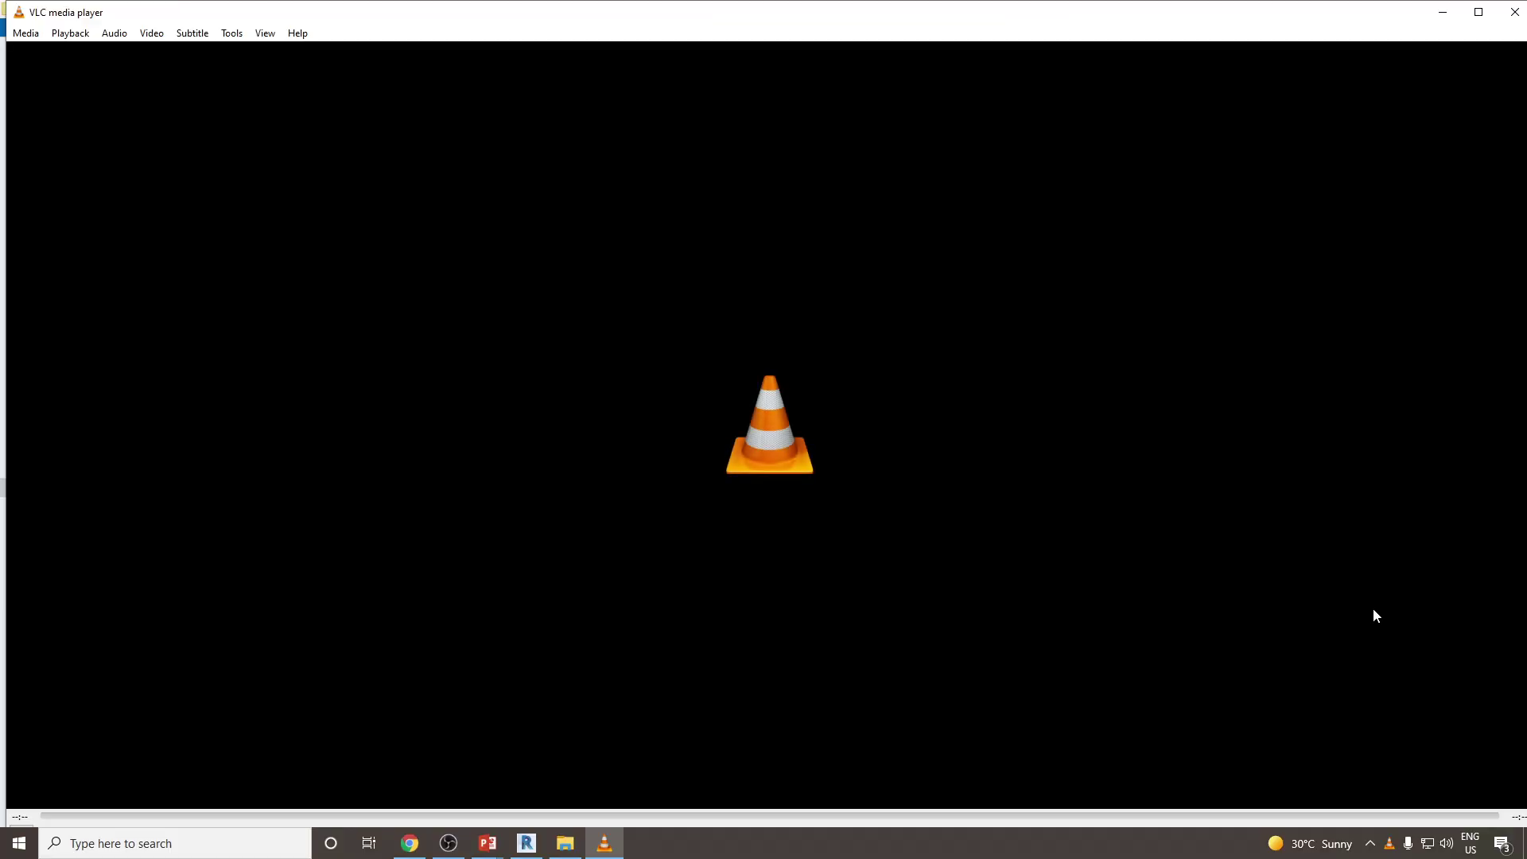
{"action": "left_click", "coordinate": [1501, 15]}
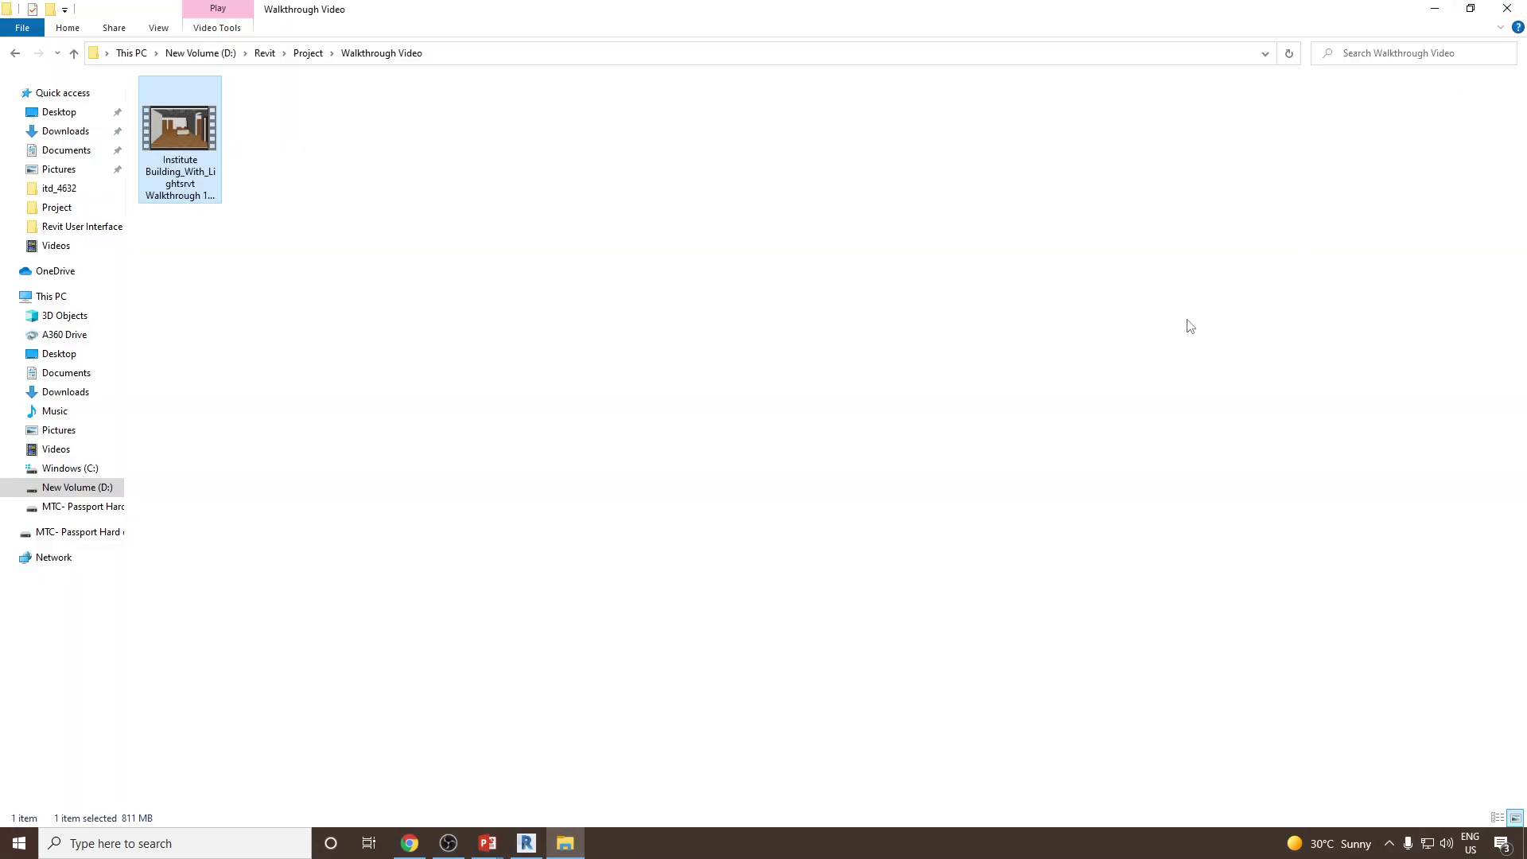
{"action": "left_click", "coordinate": [526, 844]}
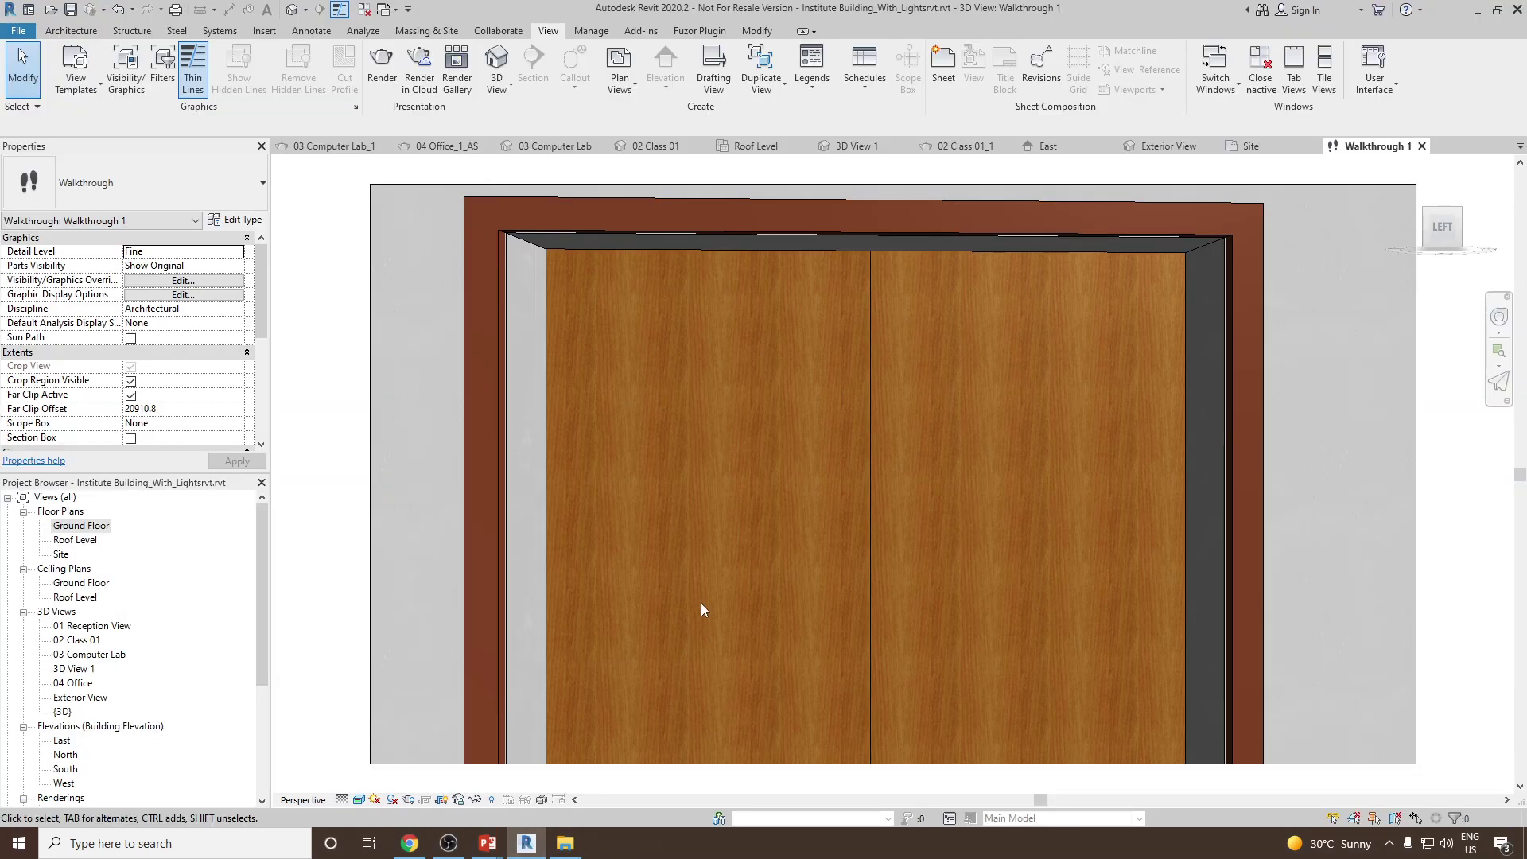